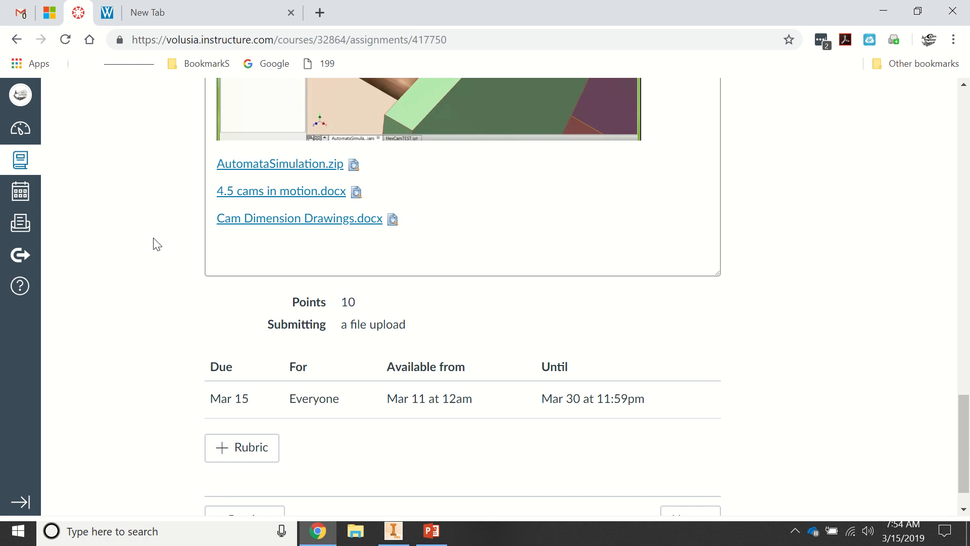
Download AutomataSimulation.zip from the assignment page to the Desktop as AutomataSimulation (1) and show it in its folder
left_click(242, 170)
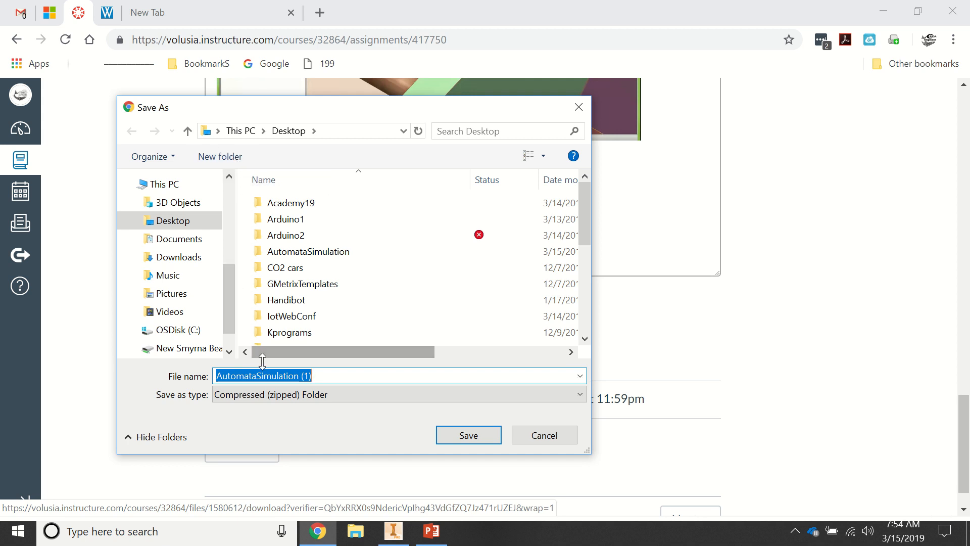
left_click(465, 438)
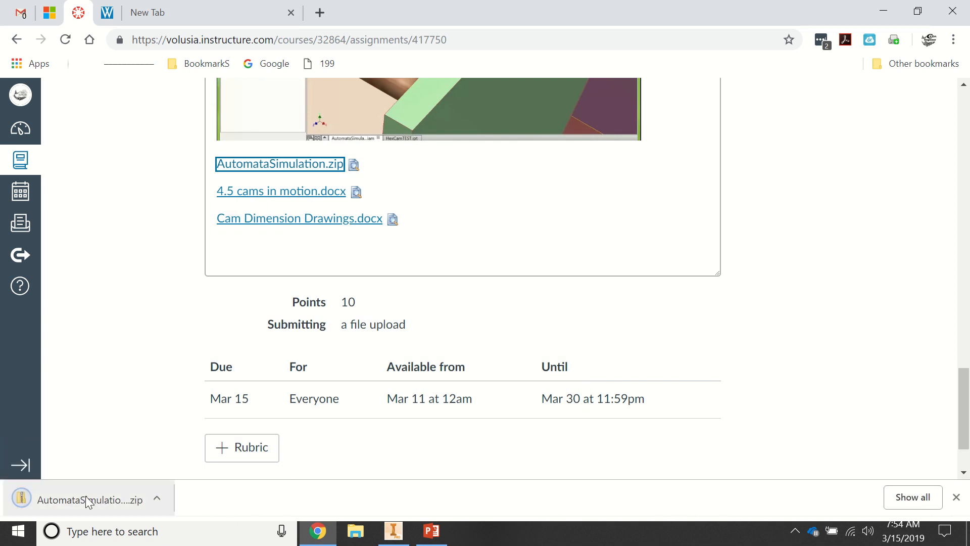
left_click(157, 500)
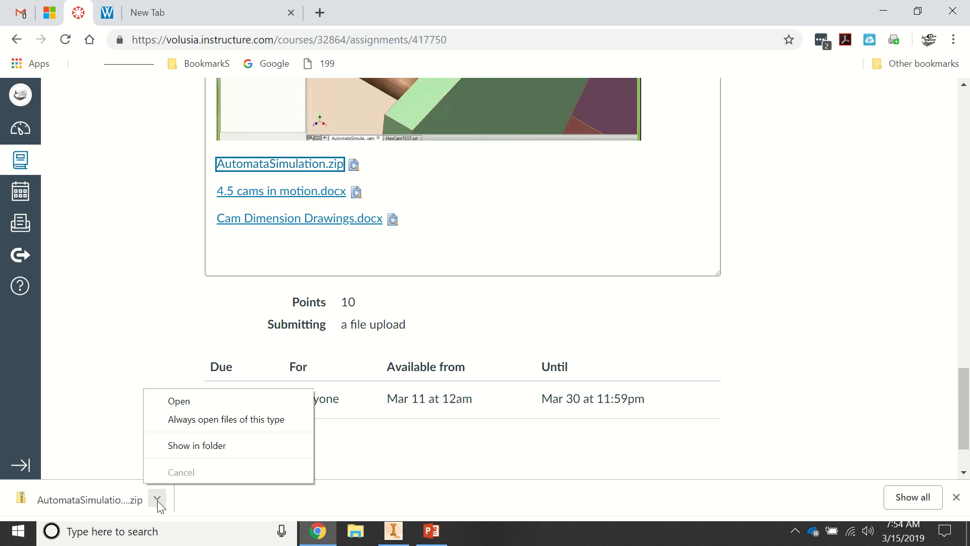
left_click(177, 452)
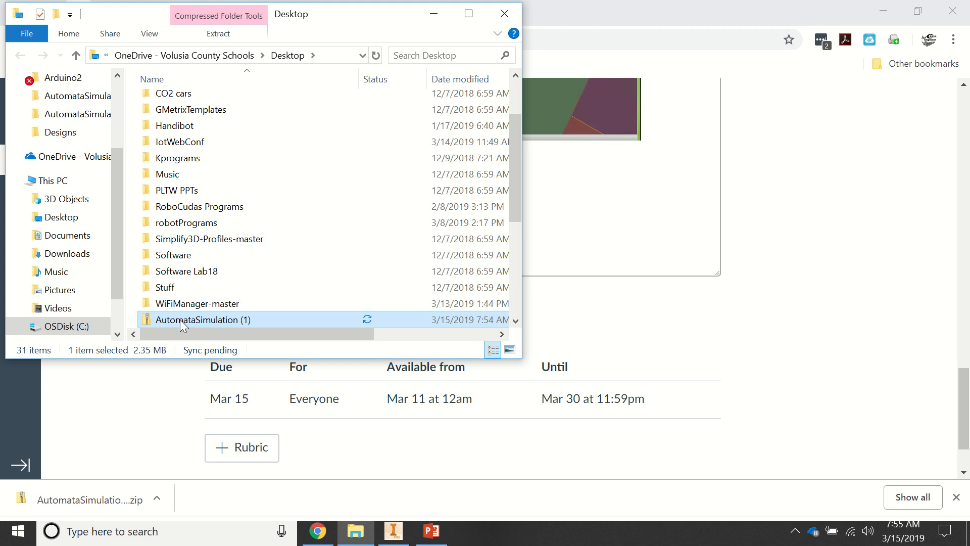
Extract all files of the AutomataSimulation (1) zip into the AutomataSimulation (1) folder on the Desktop
left_click(180, 319)
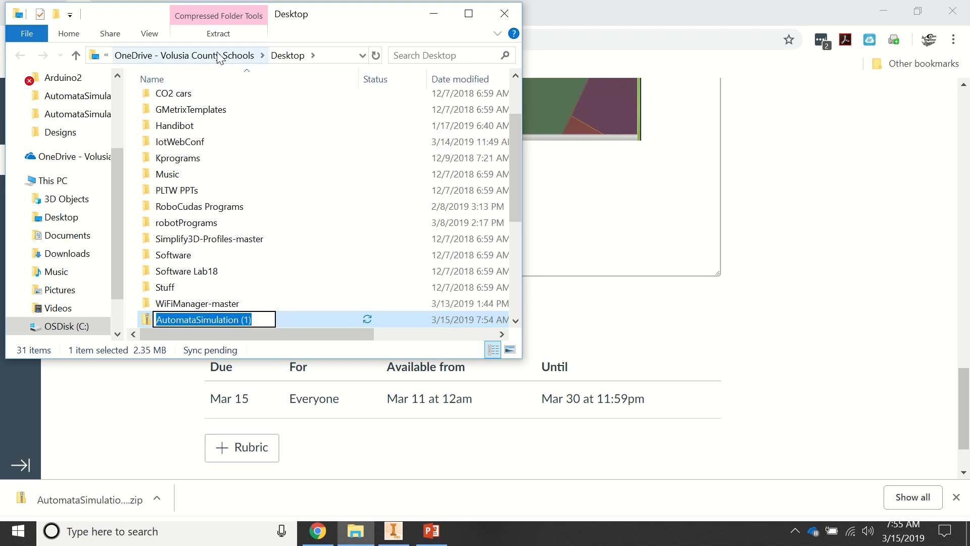
left_click(299, 320)
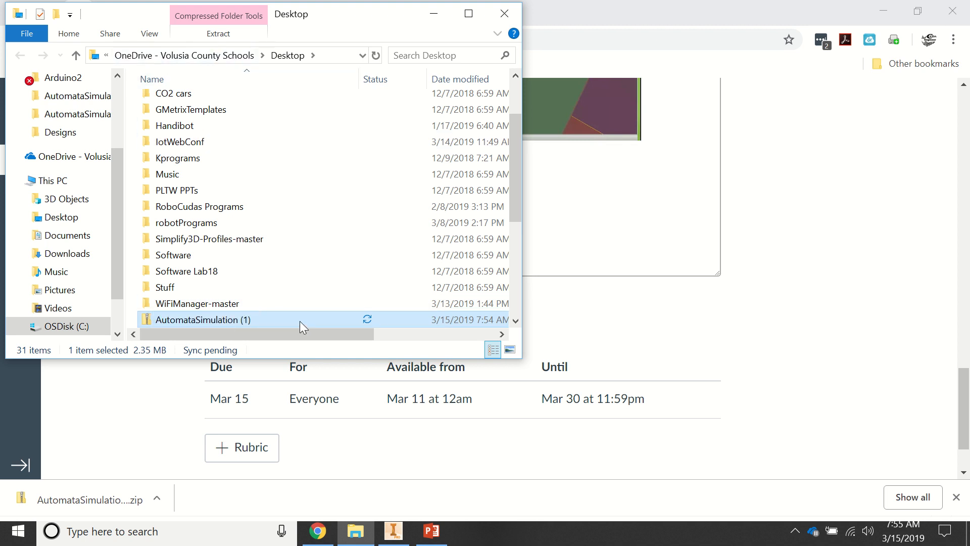
left_click(218, 34)
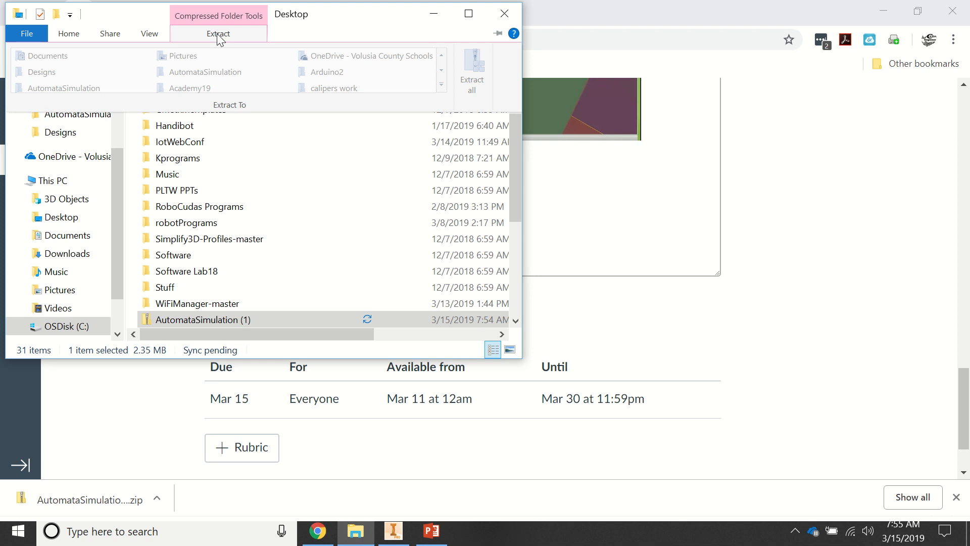
left_click(477, 63)
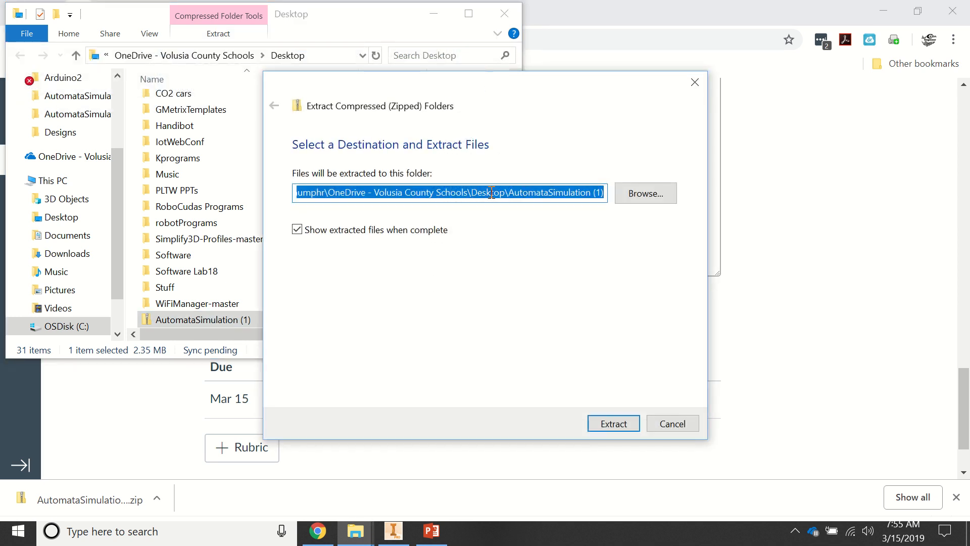
left_click(614, 424)
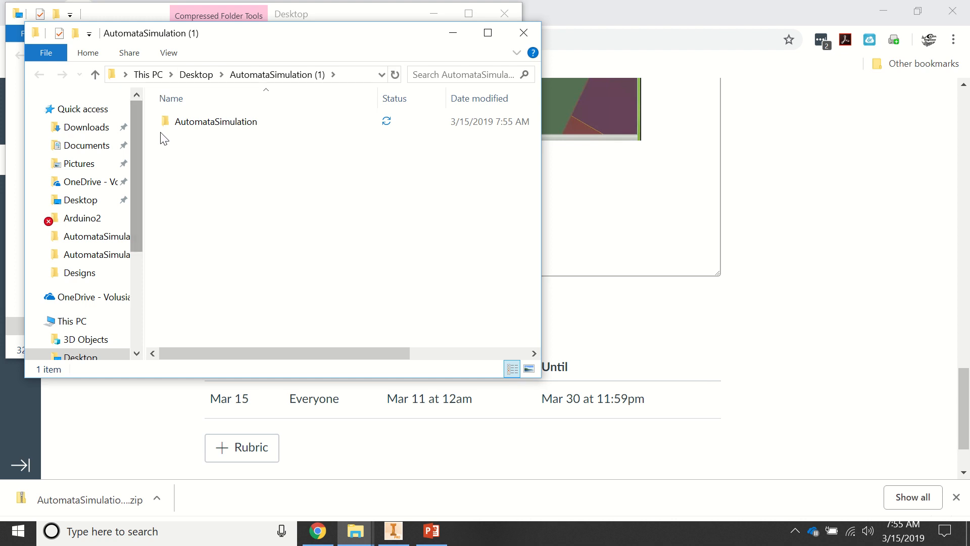
Examine the contents of the extracted AutomataSimulation folder on the Desktop and close both folder windows
left_click(73, 200)
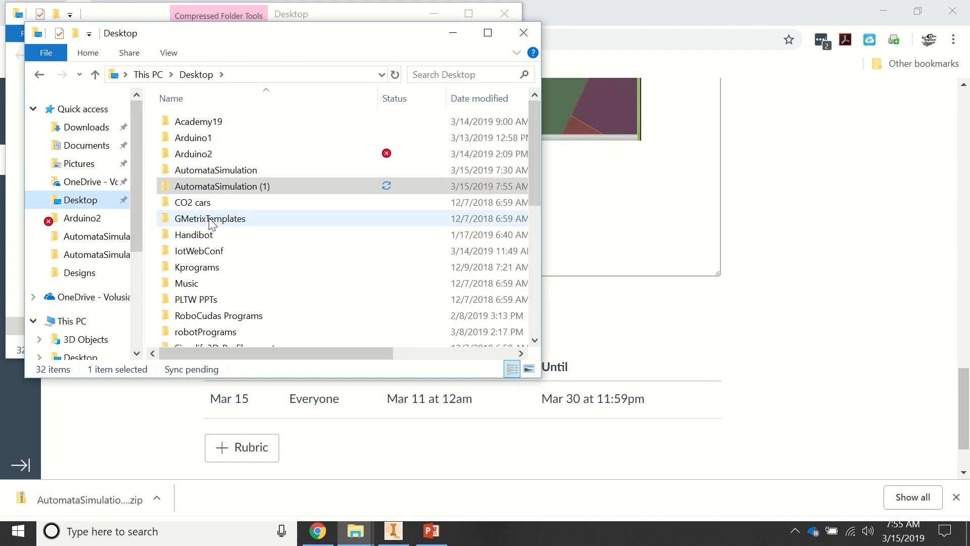
double_click(213, 187)
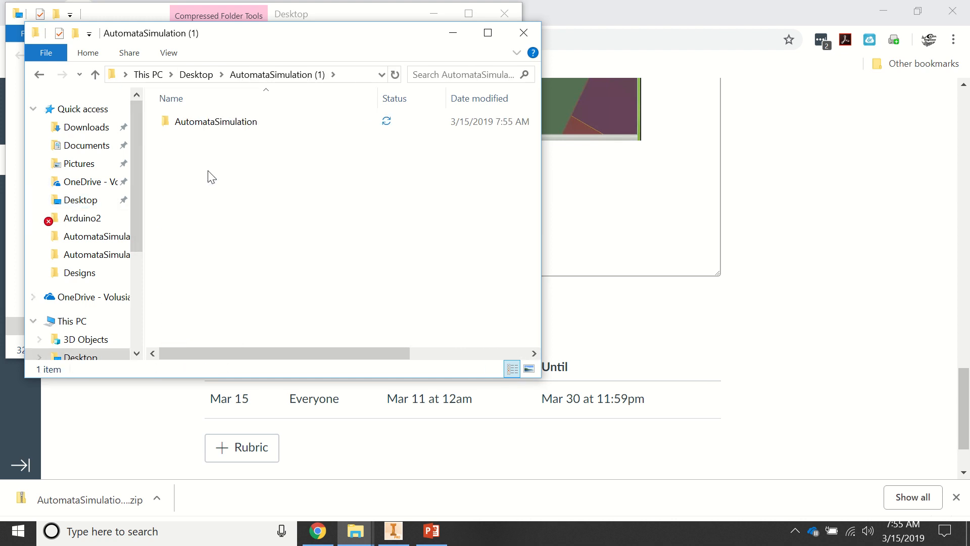
double_click(205, 124)
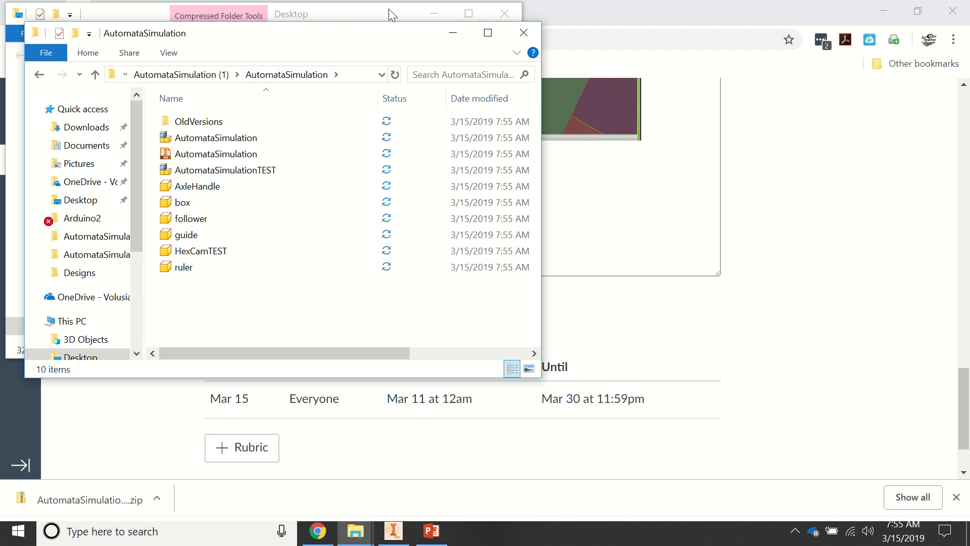
left_click(524, 32)
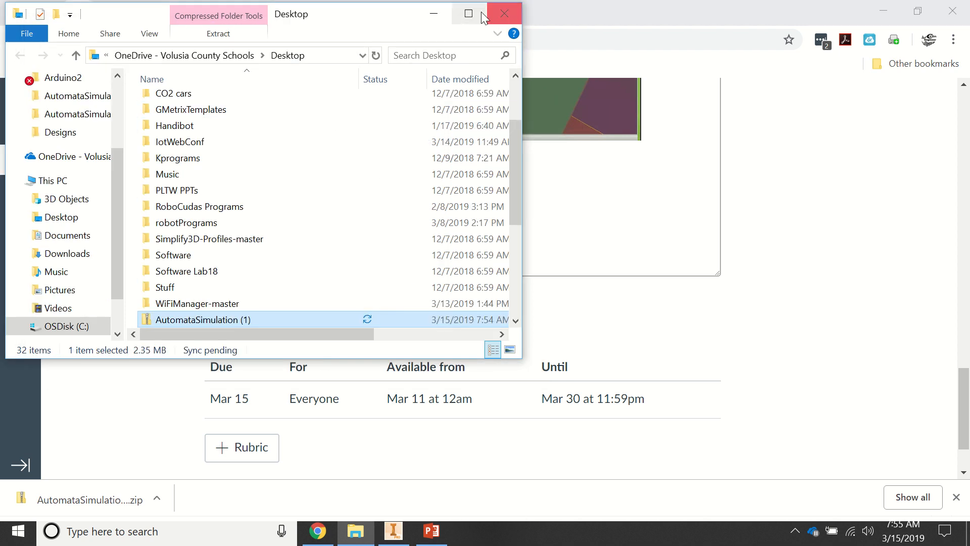
left_click(504, 16)
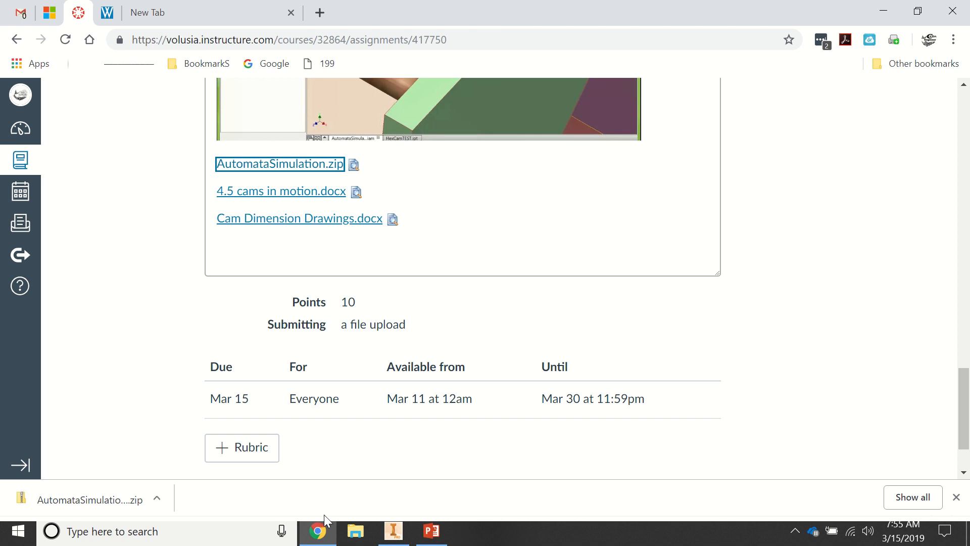
Switch to Autodesk Inventor and preview the AutomataSimulation assembly file without opening it
left_click(402, 536)
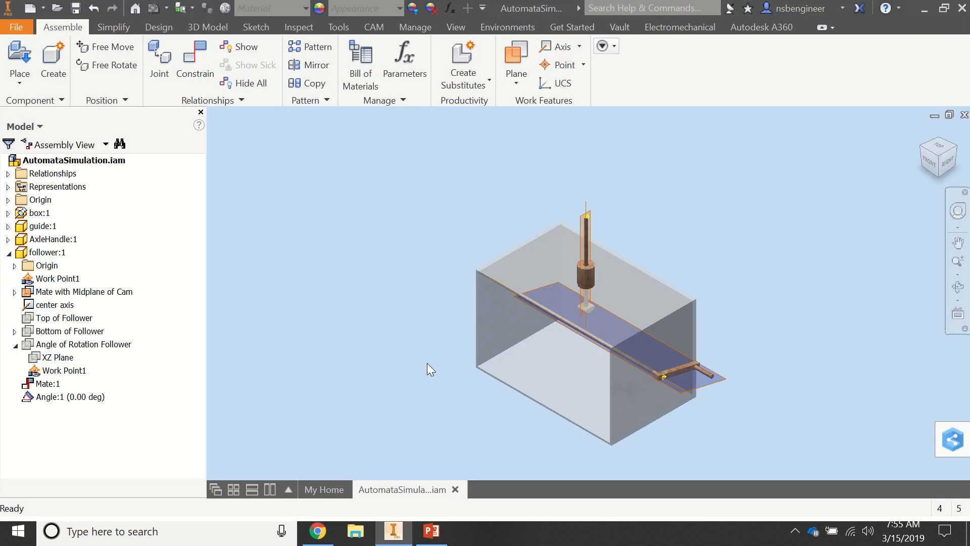
left_click(58, 10)
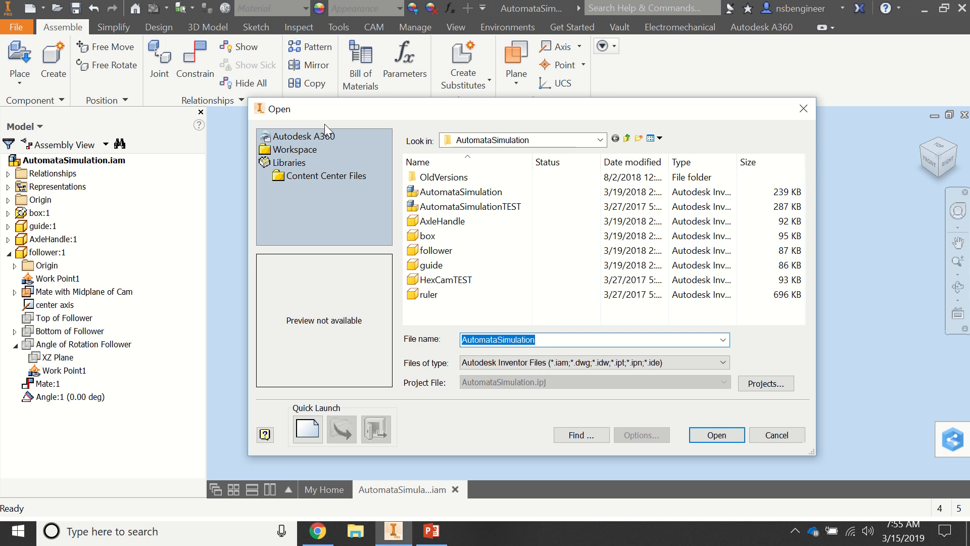
left_click(450, 193)
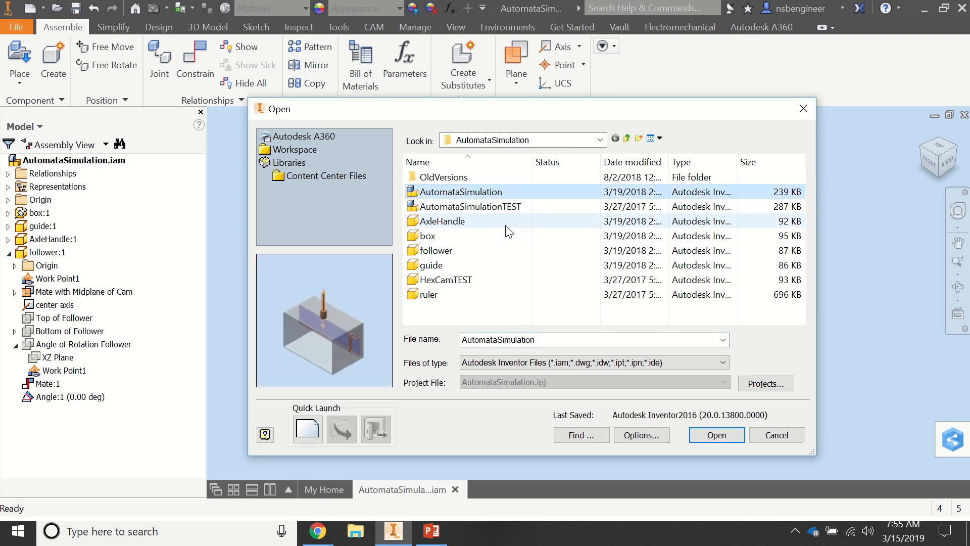
left_click(774, 434)
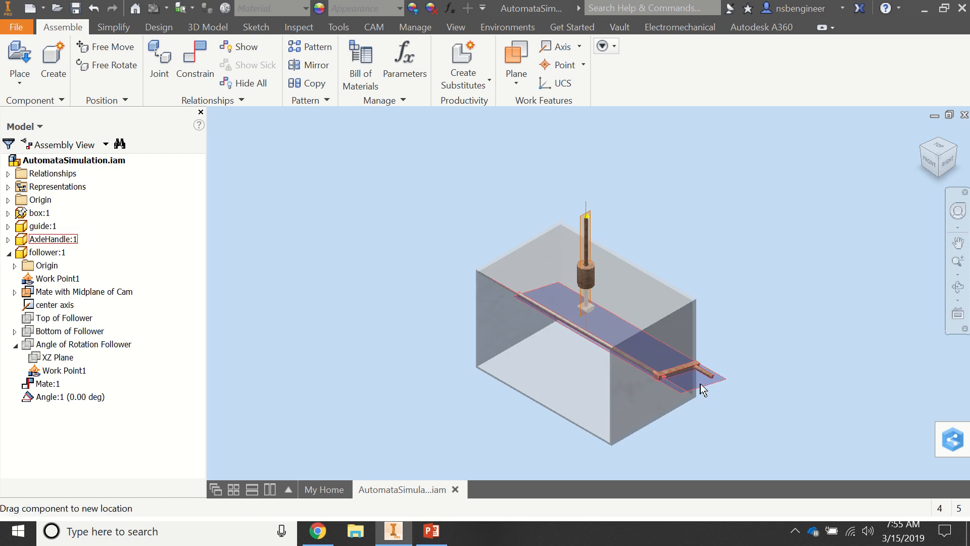
Rotate the axle handle on the box, and place one autoCamSnail component beside the box in the assembly
mouse_move(703, 389)
left_mouse_down()
mouse_move(644, 399)
mouse_move(714, 403)
left_mouse_up()
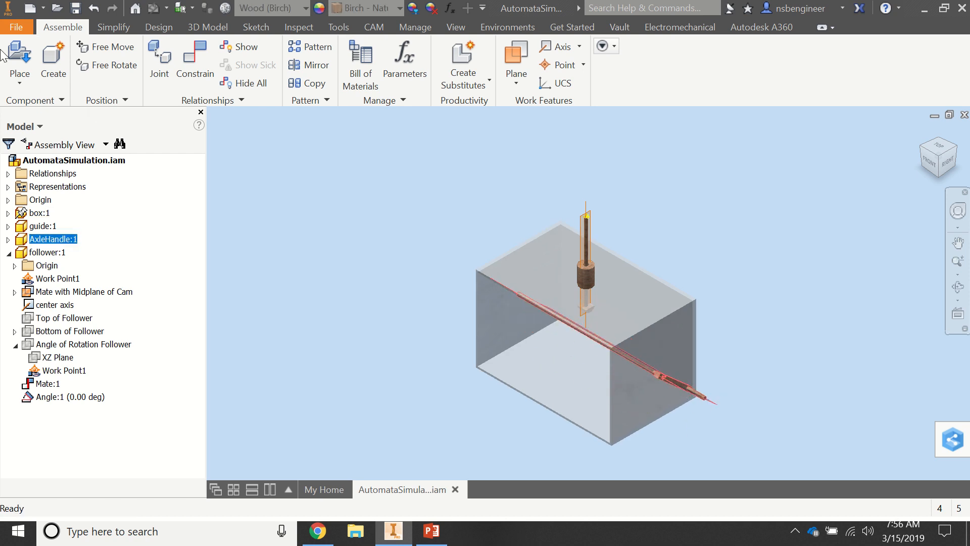
left_click(16, 52)
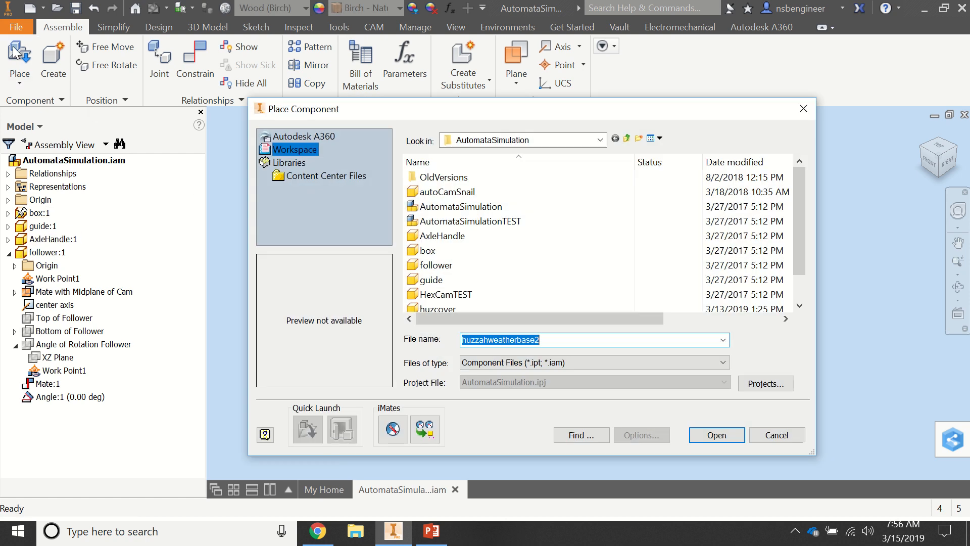
double_click(437, 192)
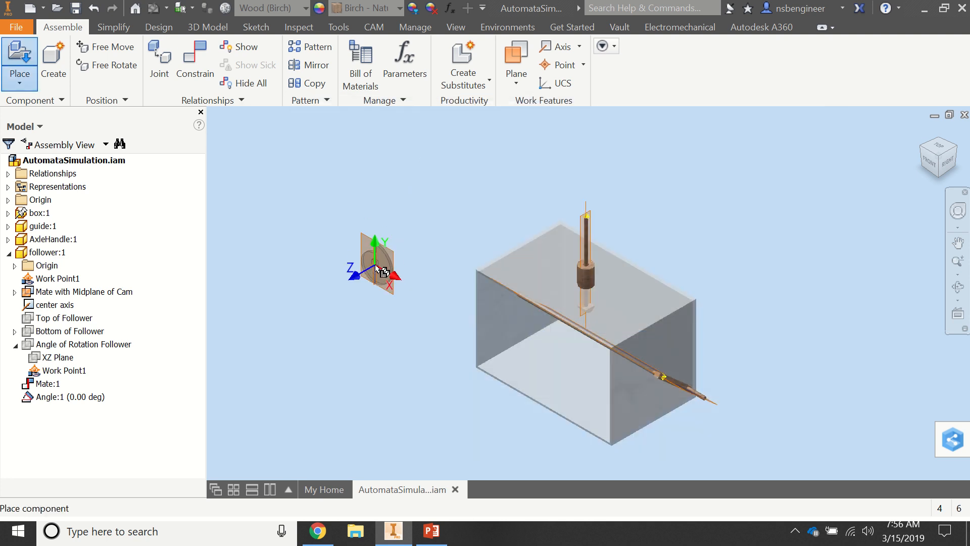
left_click(380, 273)
middle_click_drag(449, 350, 406, 317)
key("Escape")
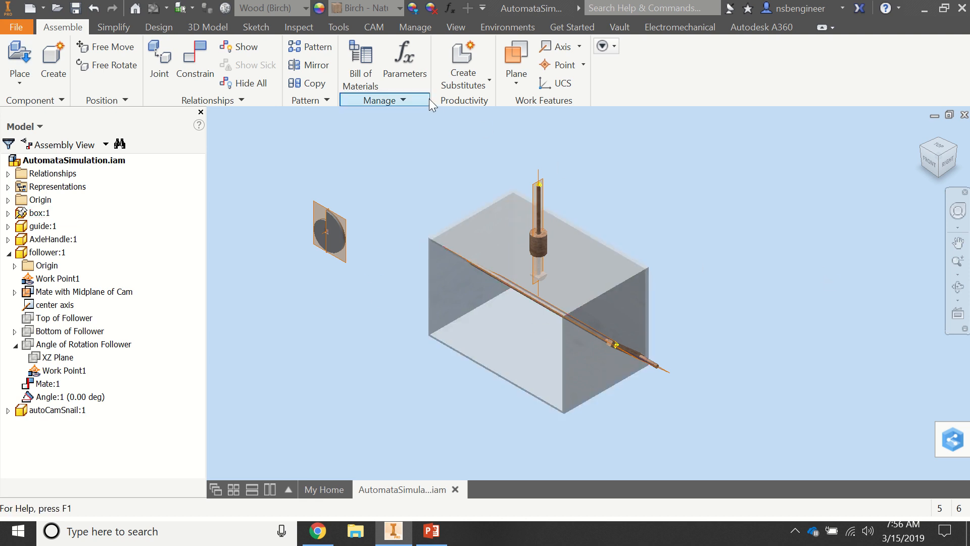
Activate the placed snail cam for editing, and open the autoCamSnail part file from OneDrive's 1IED AutomataSimulation folder
left_click(331, 246)
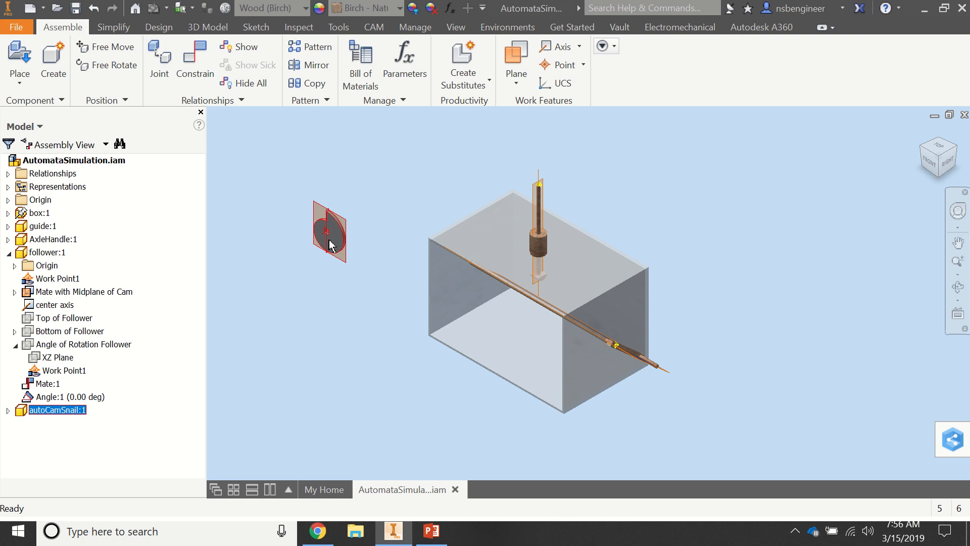
double_click(331, 247)
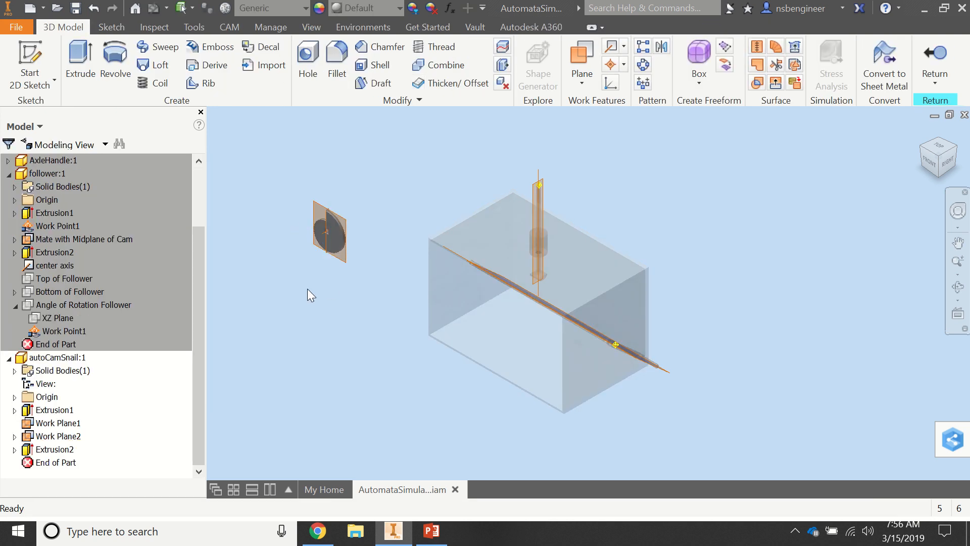
left_click(57, 9)
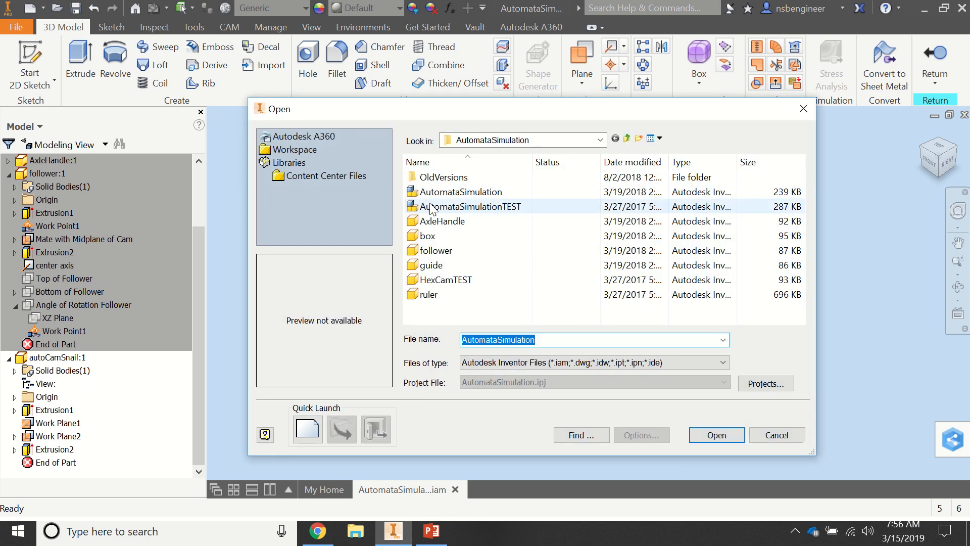
left_click(439, 282)
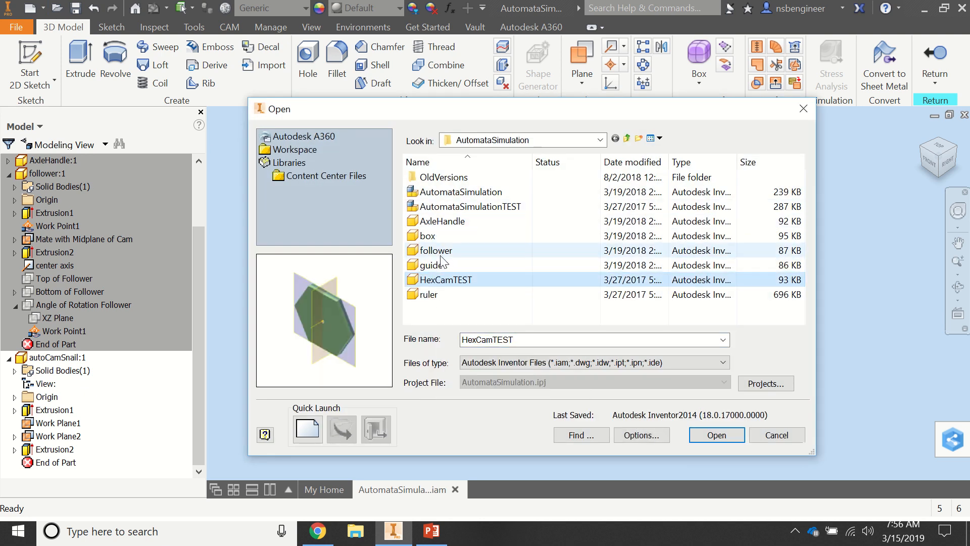
left_click(600, 140)
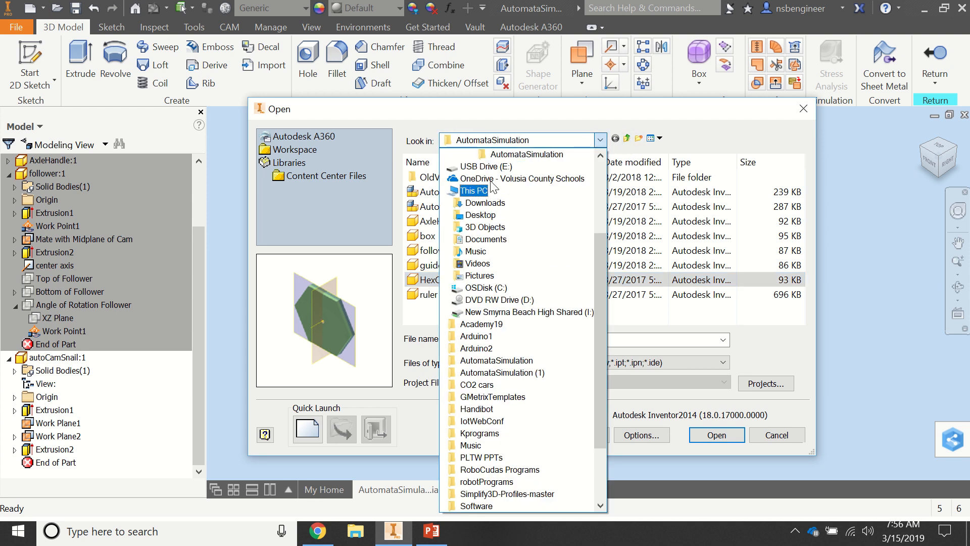
left_click(487, 179)
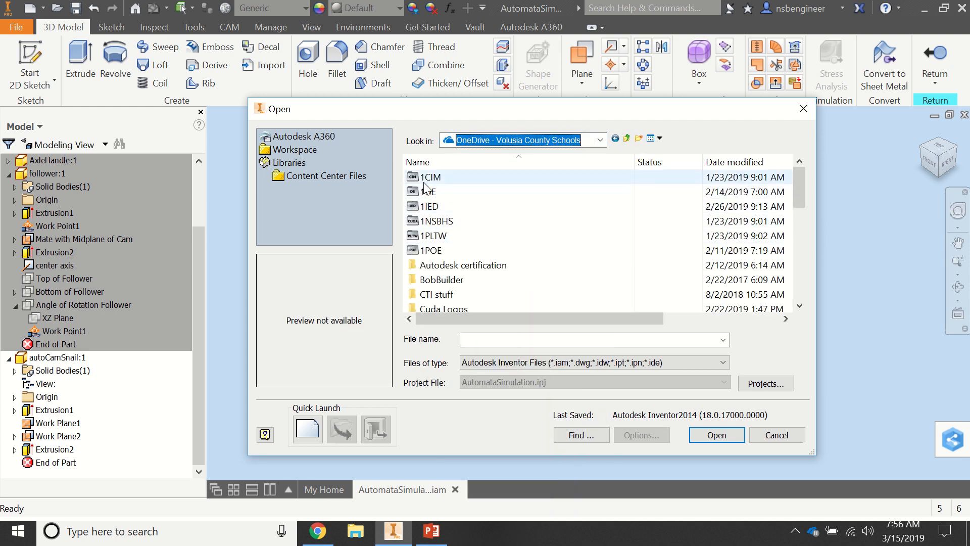
double_click(429, 207)
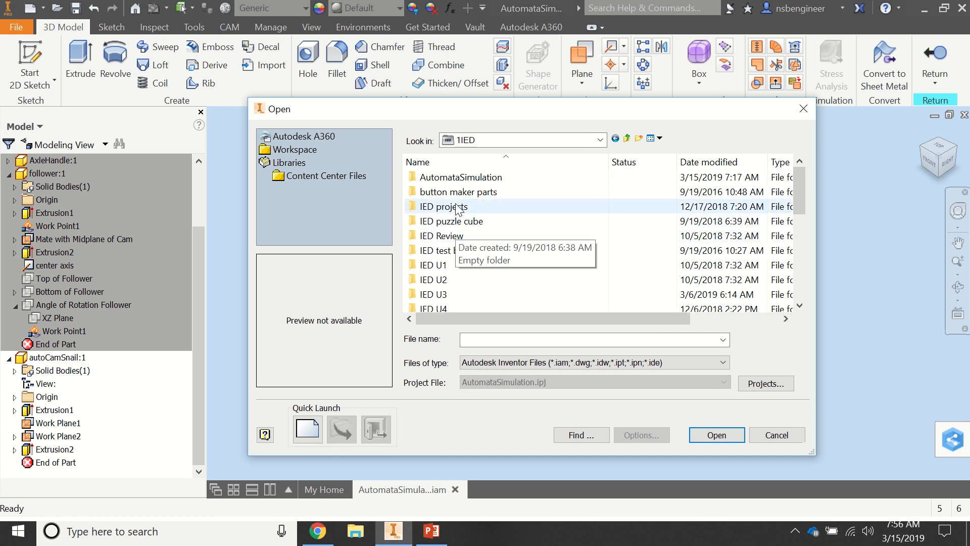
double_click(454, 177)
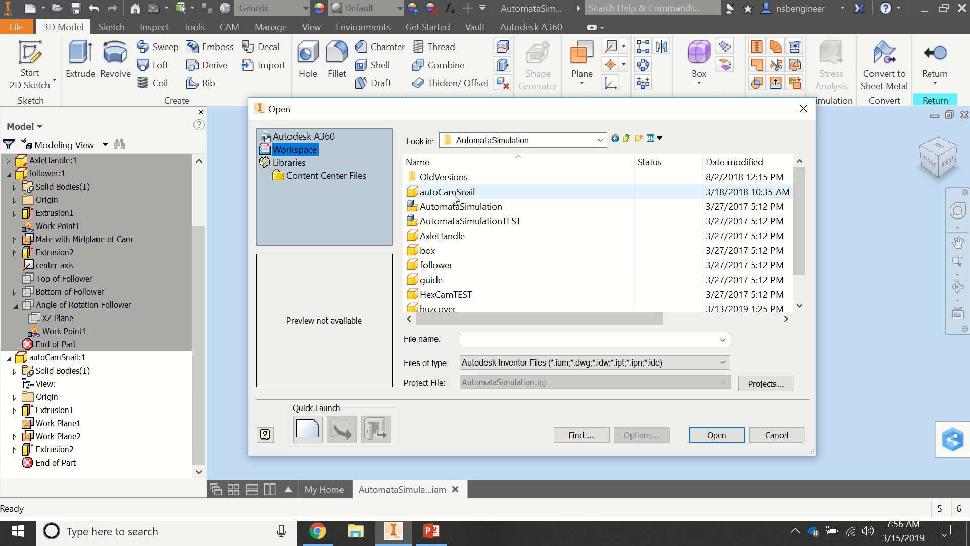
double_click(452, 199)
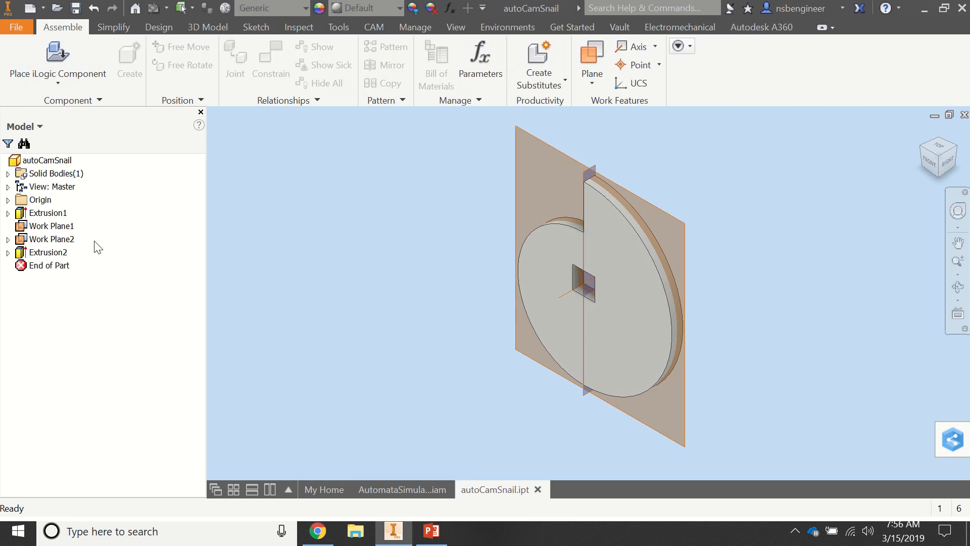
Delete Work Plane1 and Work Plane2 from the autoCamSnail part, including the consumed sketches and features
left_click(32, 226)
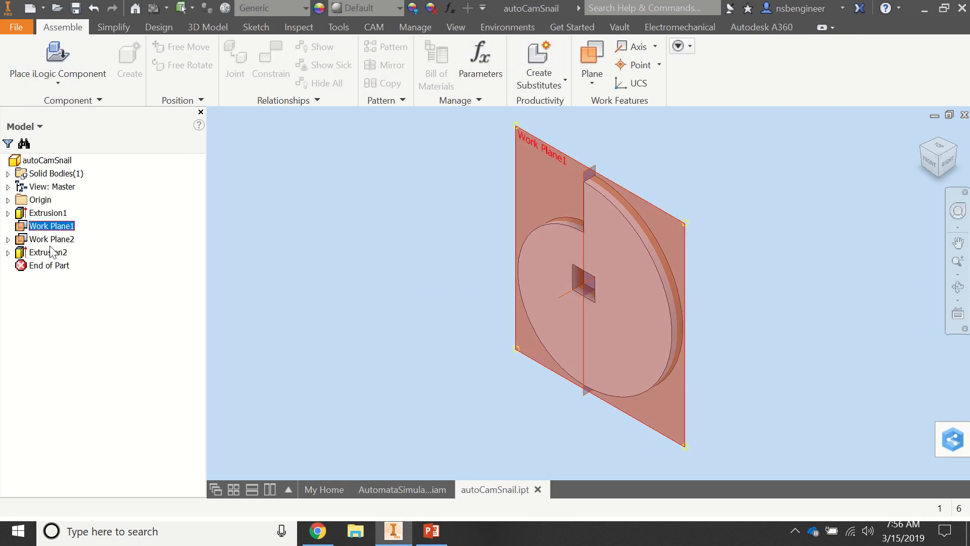
right_click(25, 233)
left_click(44, 254)
right_click(21, 231)
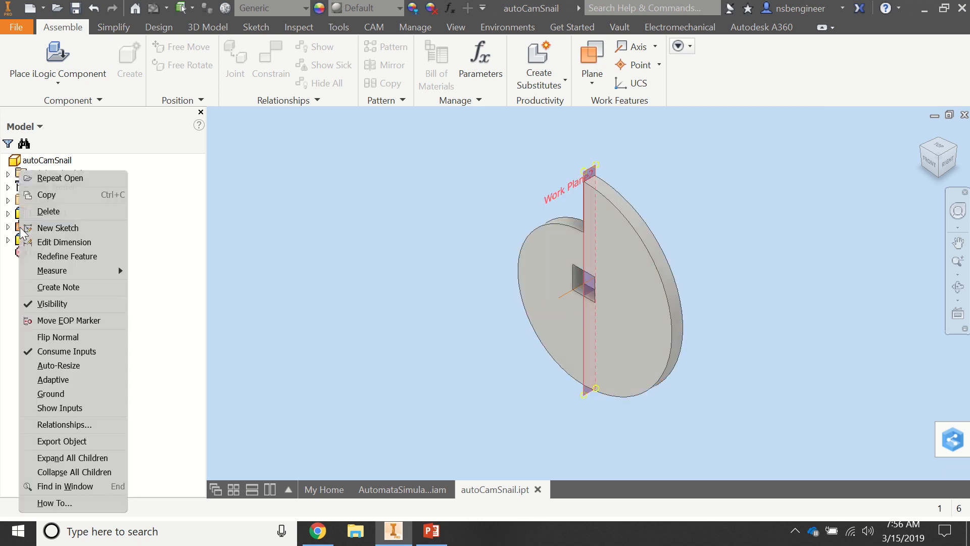
left_click(47, 212)
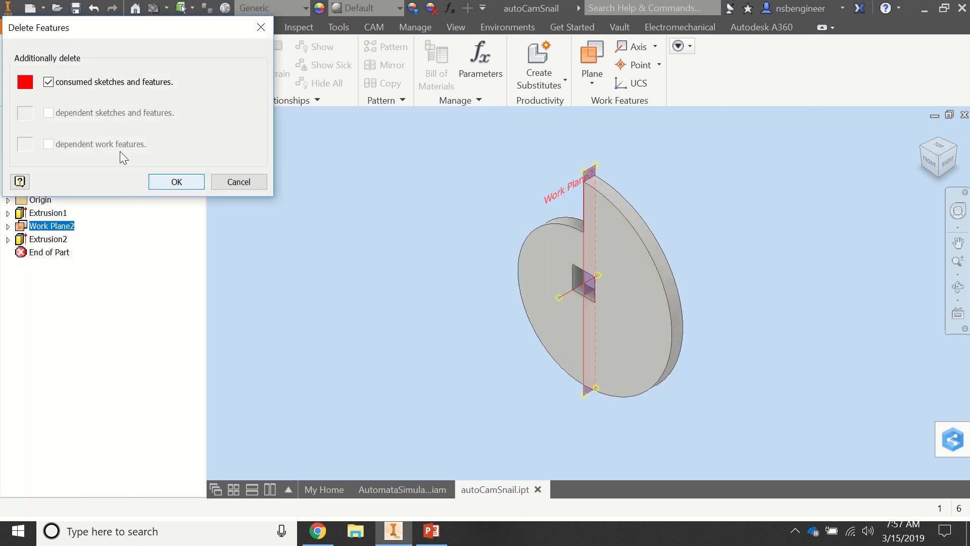
left_click(160, 182)
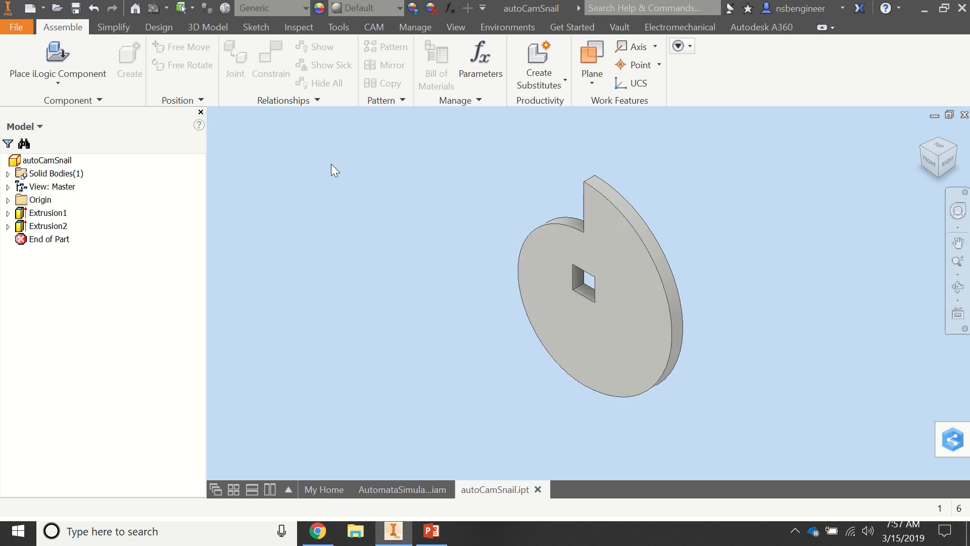
Sketch a circle about 0.33 in in diameter on the cam's front face, centred on the square hole, and finish the sketch
left_click(123, 25)
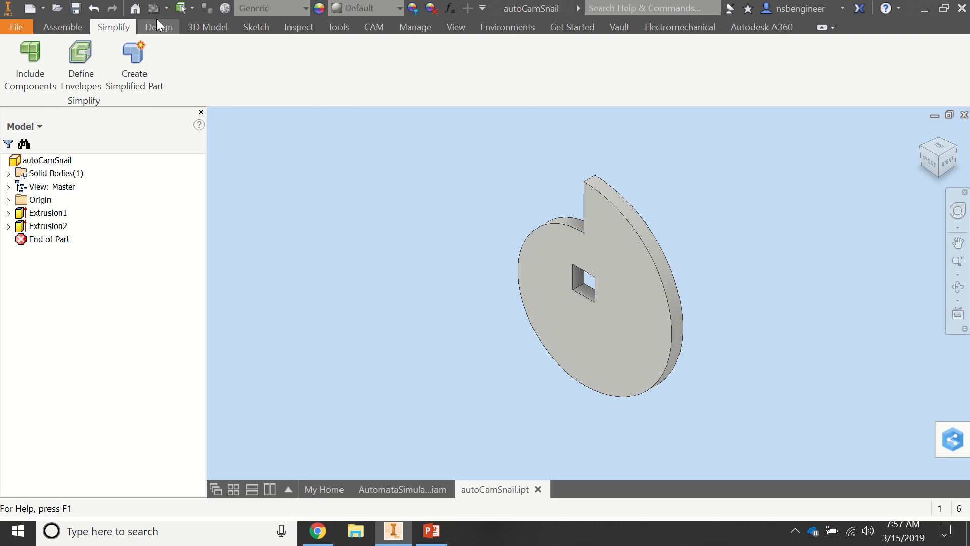
left_click(196, 27)
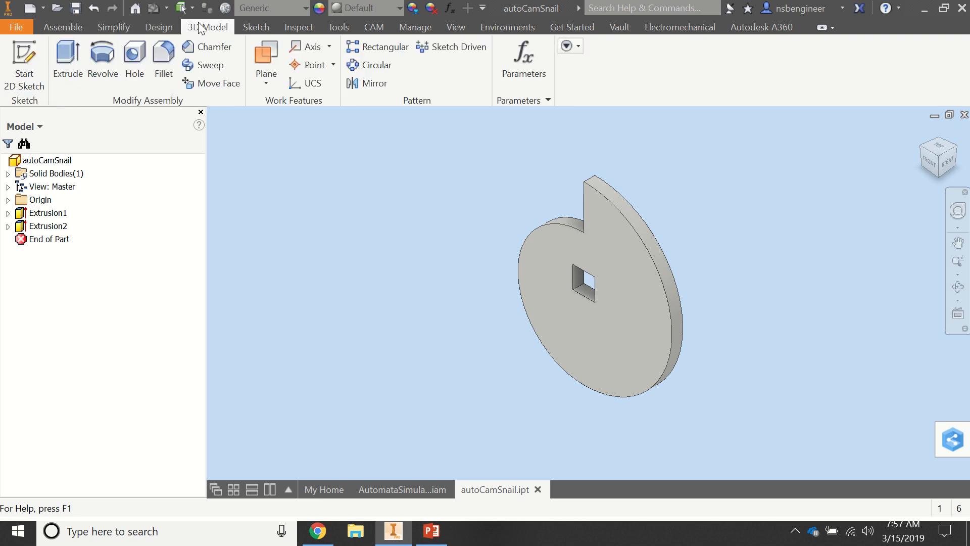
left_click(296, 48)
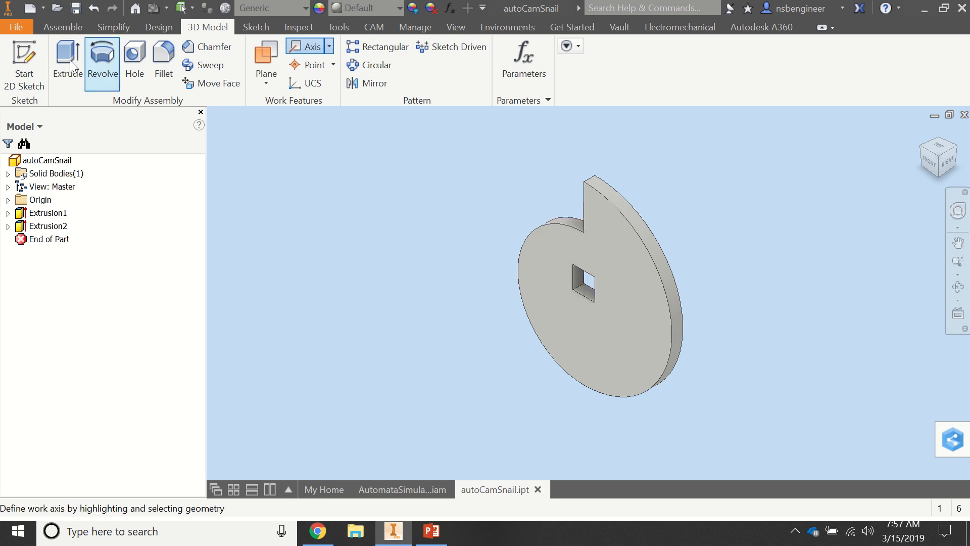
left_click(15, 57)
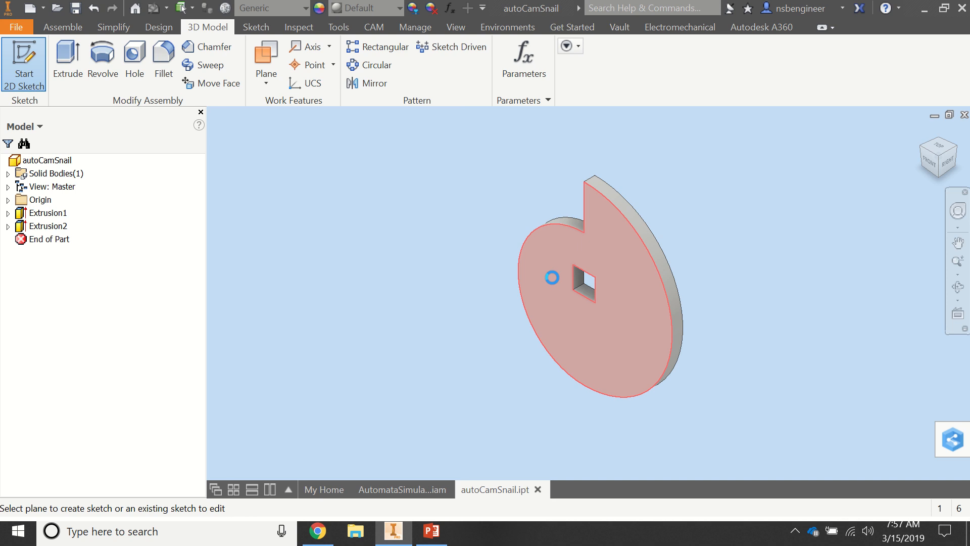
left_click(554, 277)
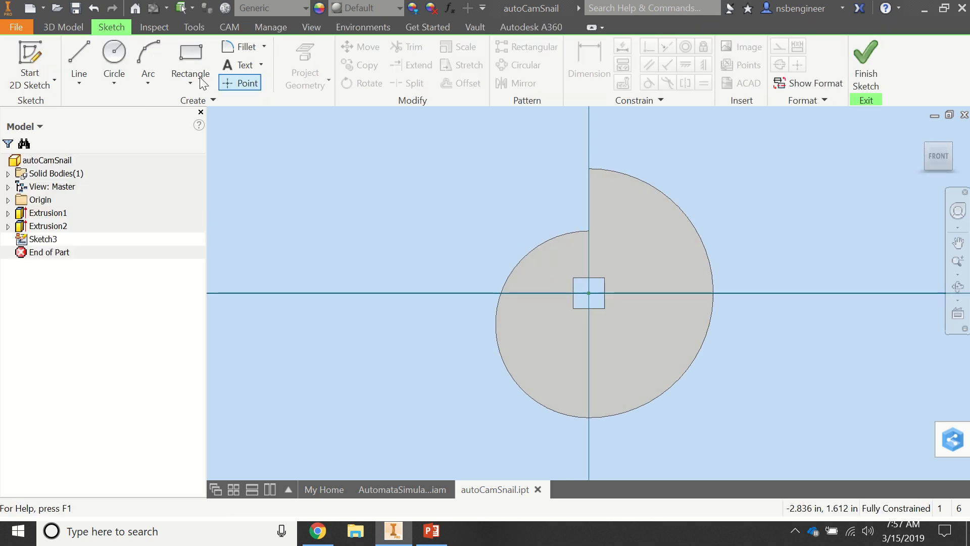
left_click(114, 55)
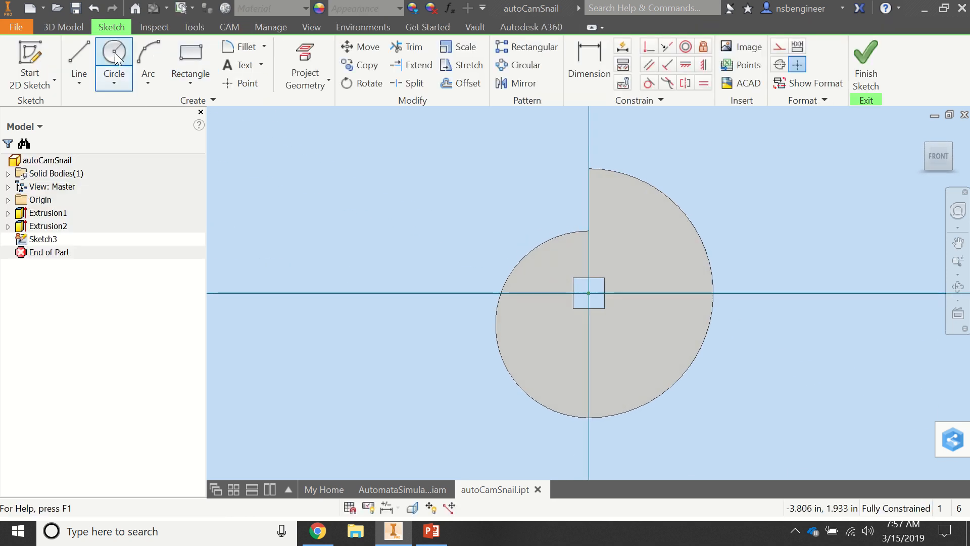
left_click(589, 294)
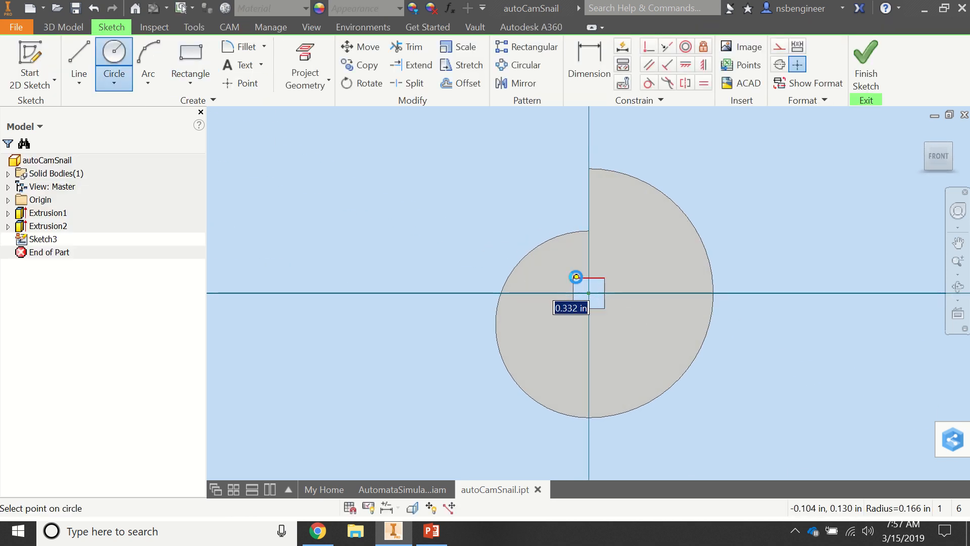
left_click(574, 282)
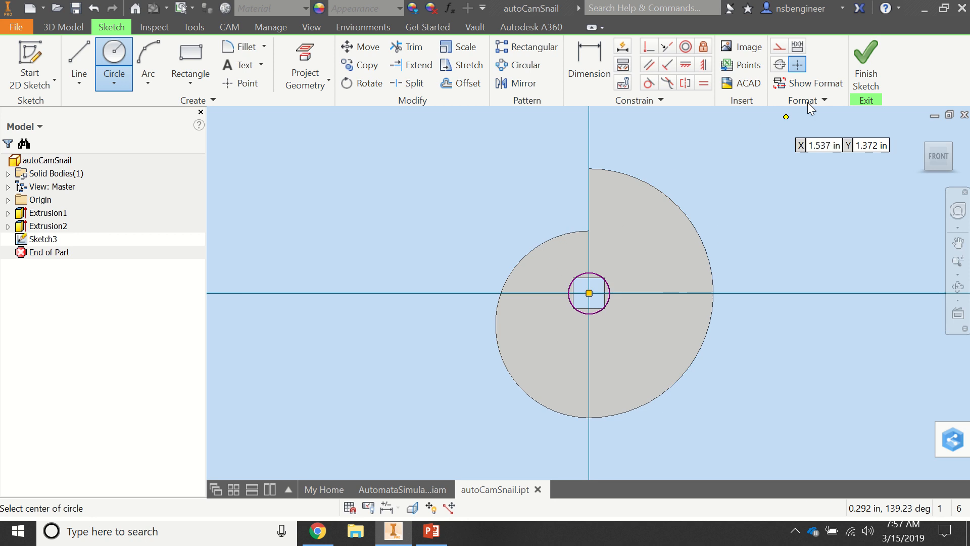
left_click(865, 56)
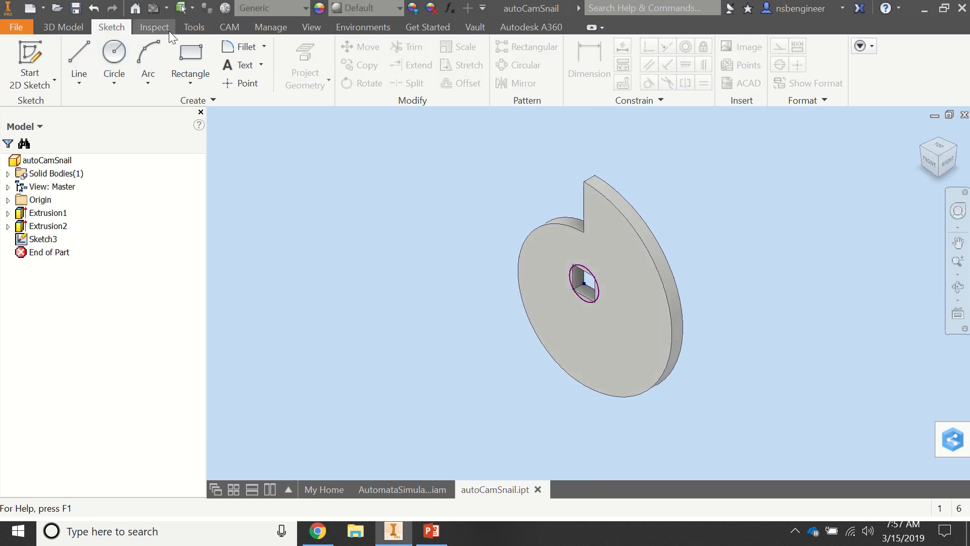
Try to create a work axis through the centre of the cam's square hole using the origin Z Axis
left_click(189, 27)
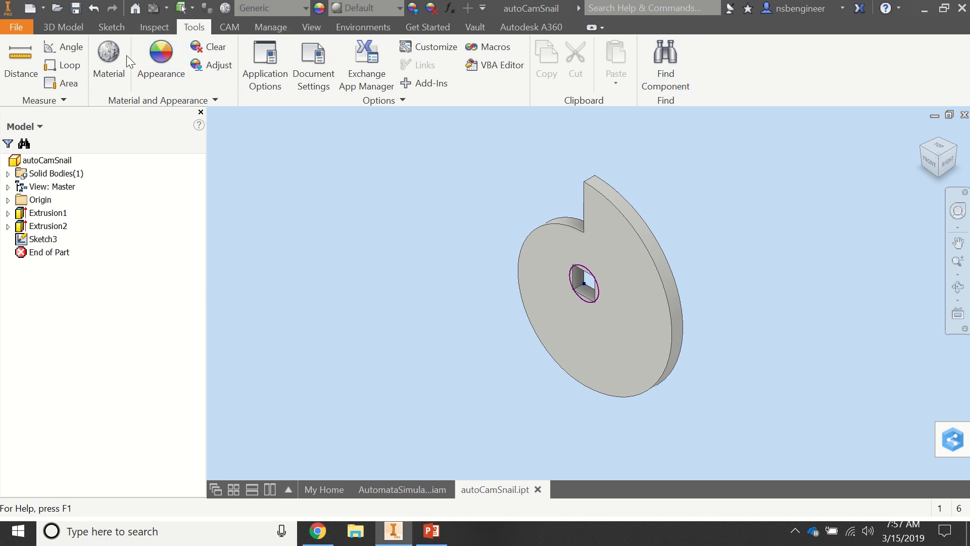
left_click(63, 27)
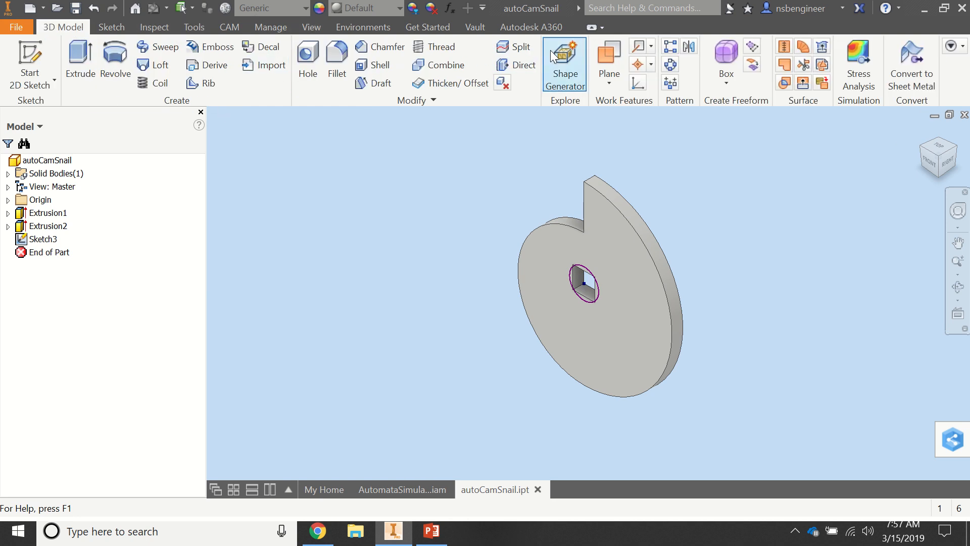
left_click(638, 46)
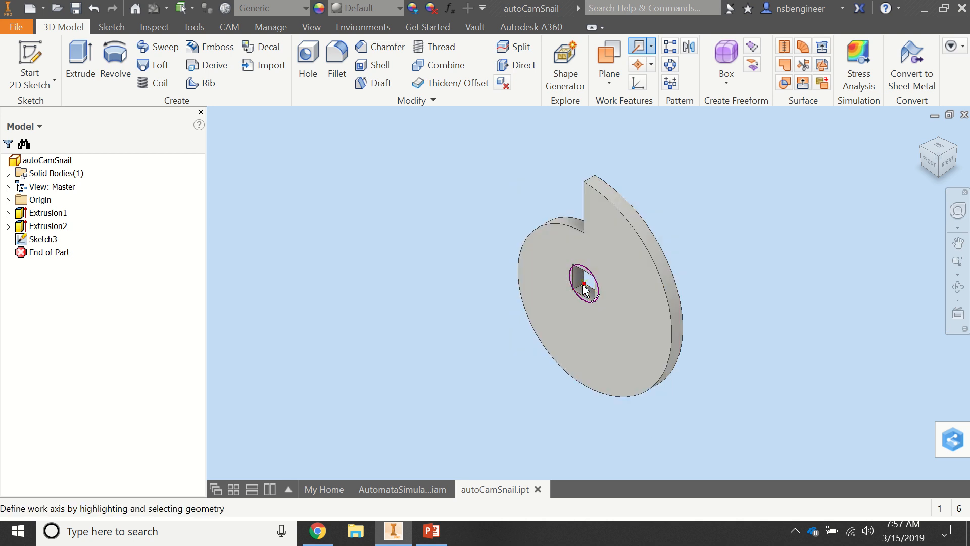
left_click(8, 201)
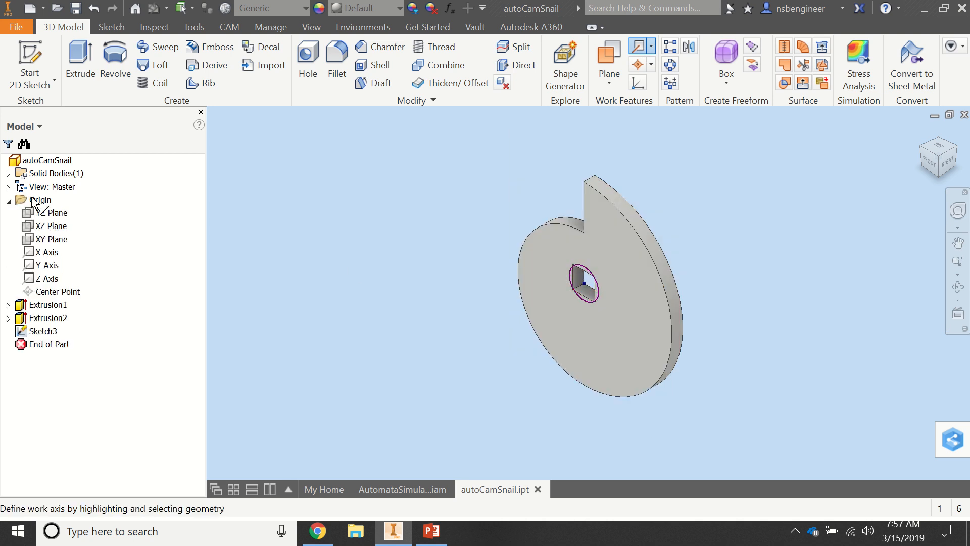
left_click(36, 279)
scroll(586, 294, "up", 5)
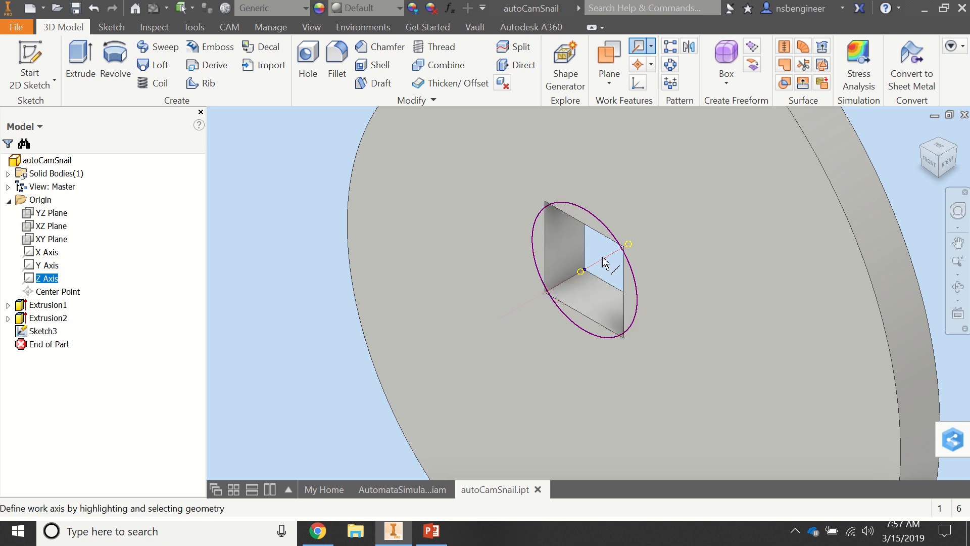
scroll(255, 286, "down", 5)
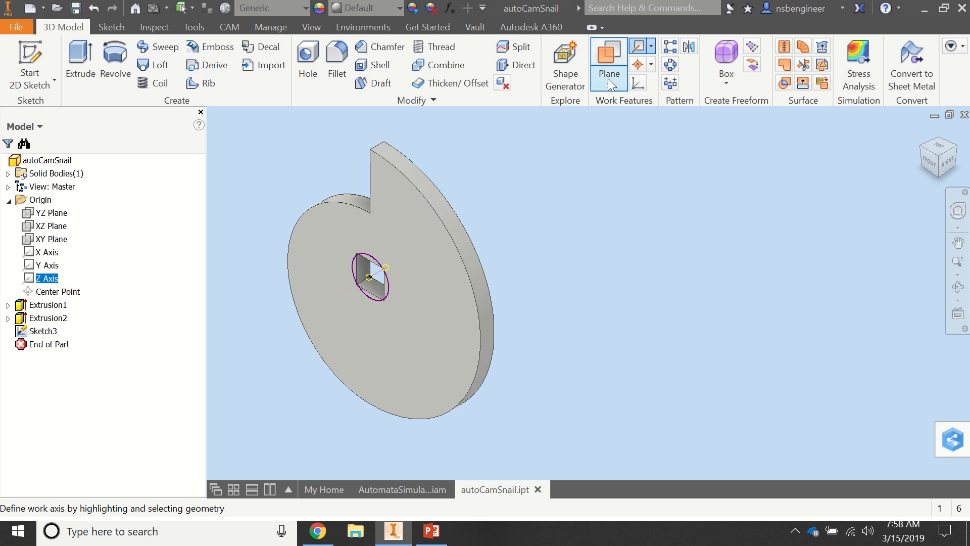
Create a work plane midway between the cam's front and back faces, and restore the home view
left_click(608, 51)
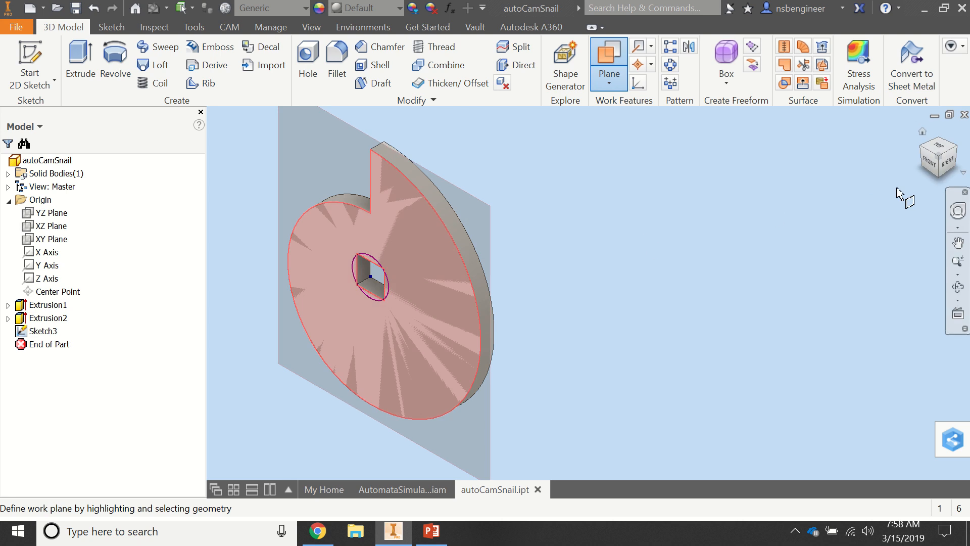
left_click(956, 147)
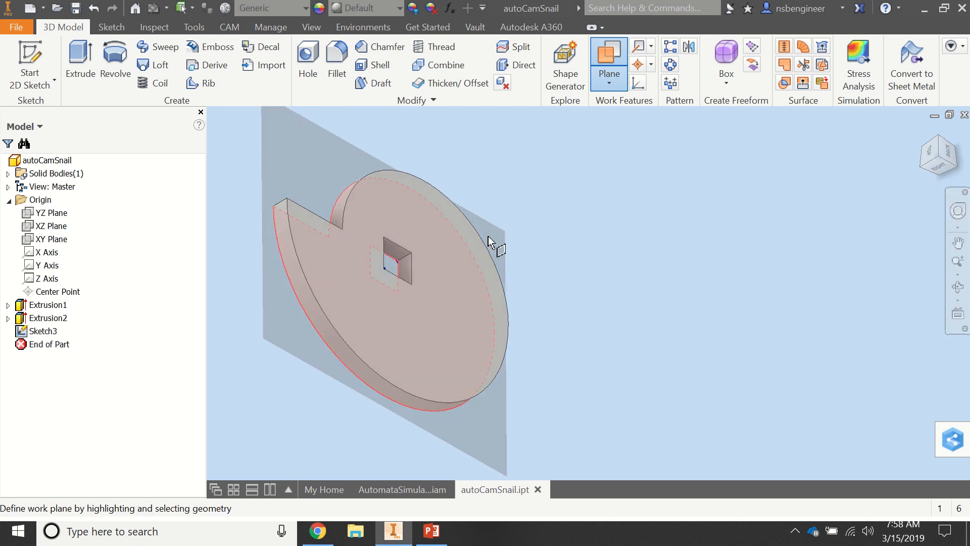
left_click(446, 236)
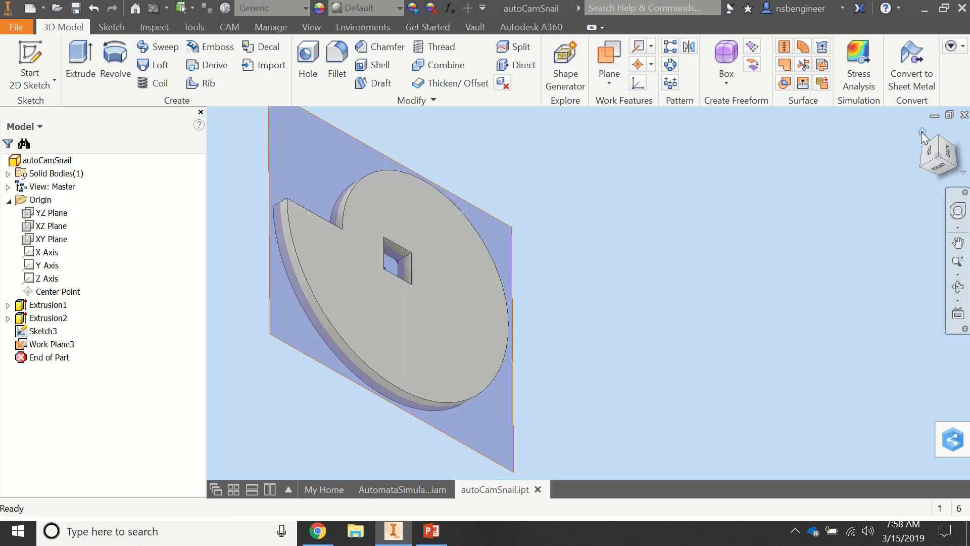
left_click(922, 131)
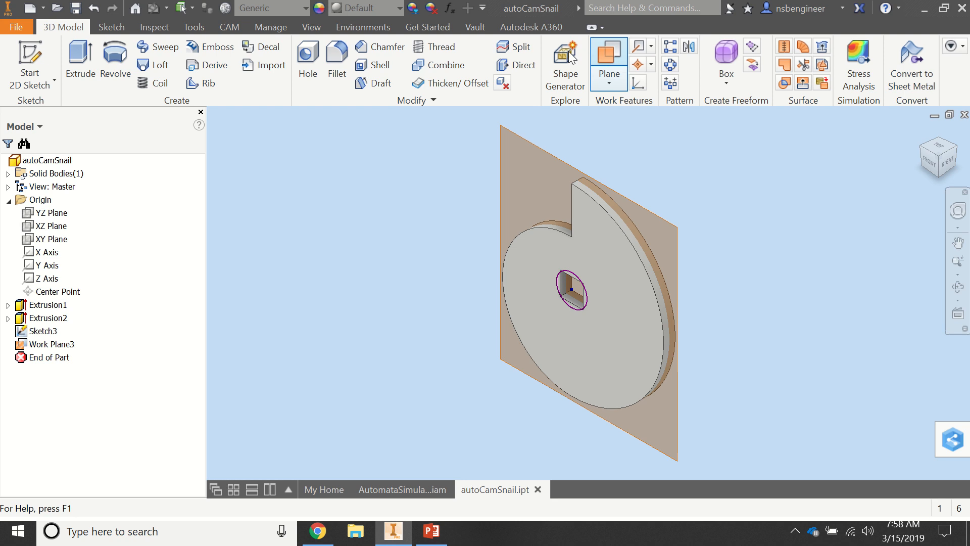
Create a work plane parallel to the YZ Plane through the centre point of the cam's sketched circle
left_click(609, 58)
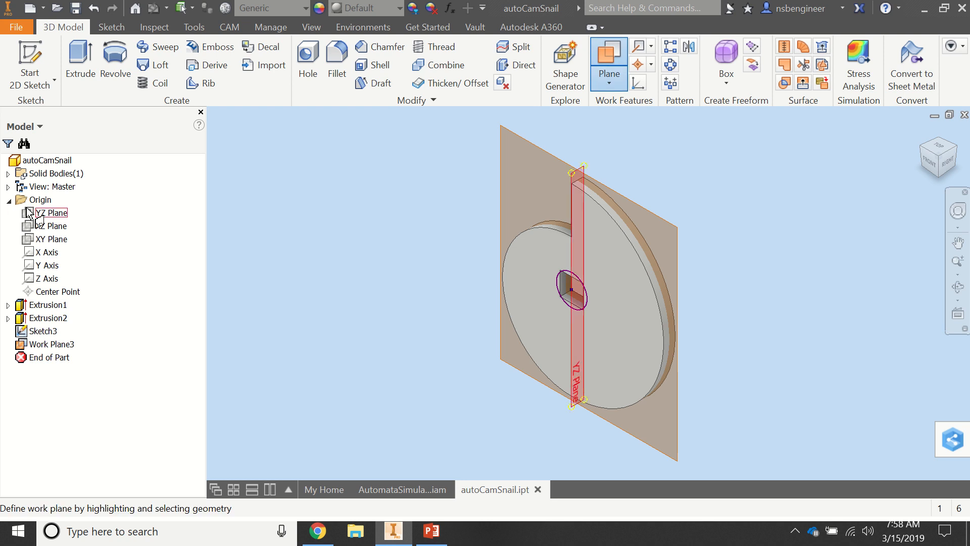
left_click(28, 212)
scroll(597, 294, "down", 3)
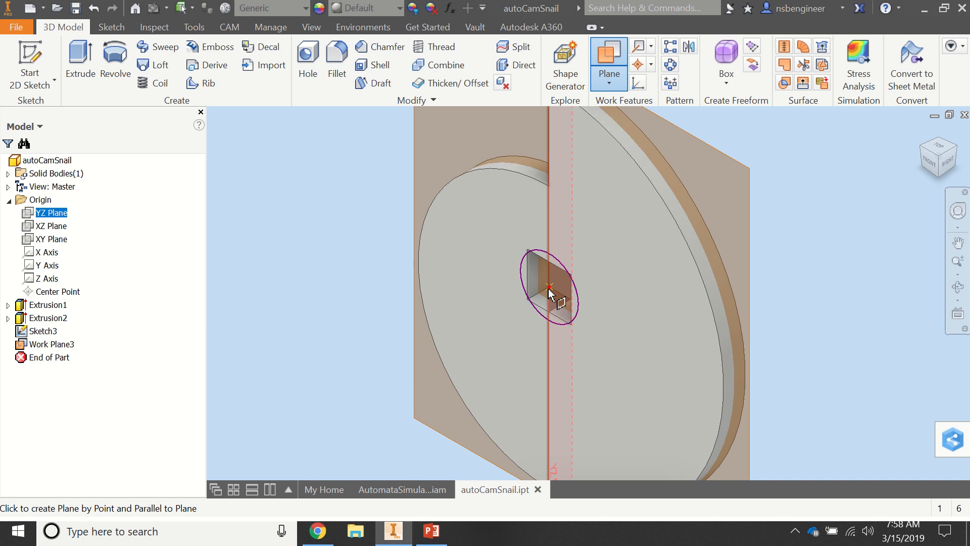
left_click(549, 287)
scroll(289, 275, "up", 5)
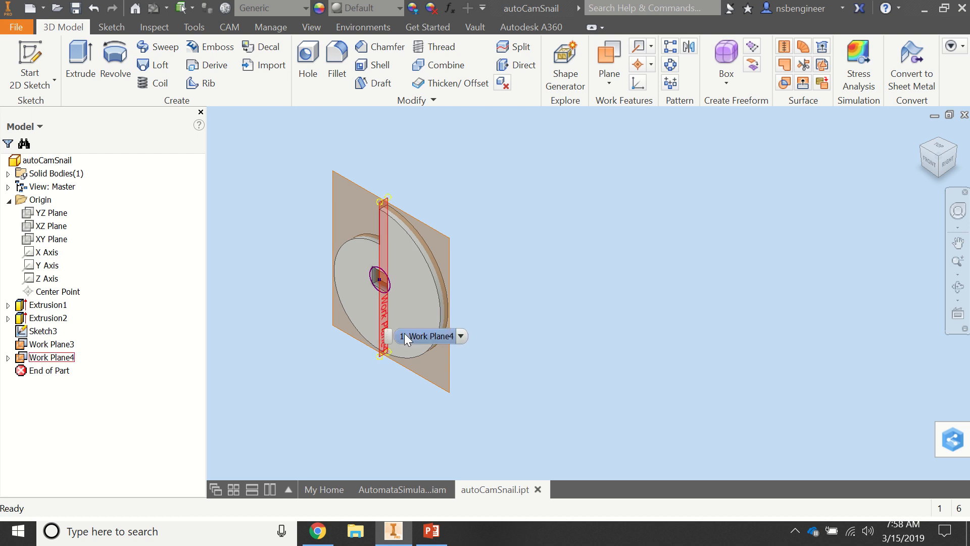
Close the autoCamSnail part and return to the AutomataSimulation assembly
left_click(392, 489)
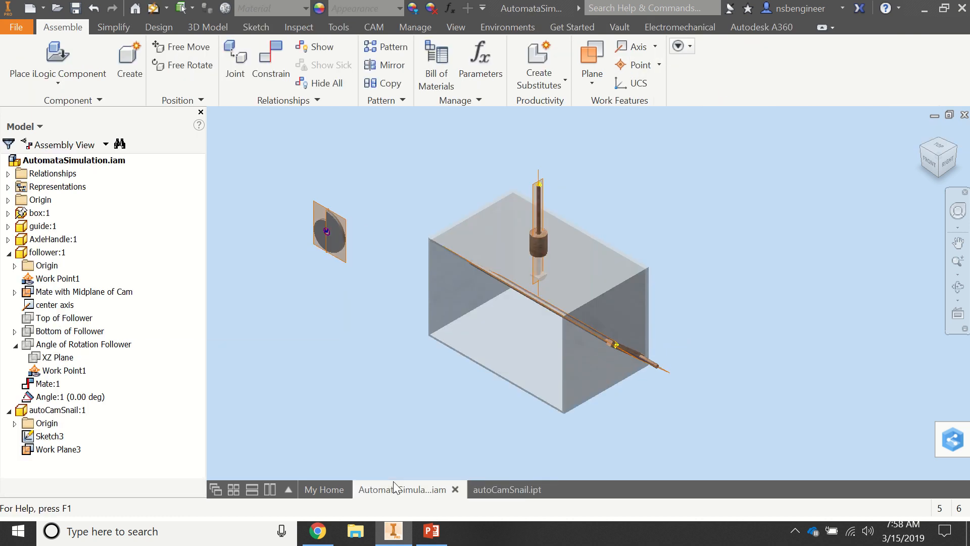
left_click(501, 491)
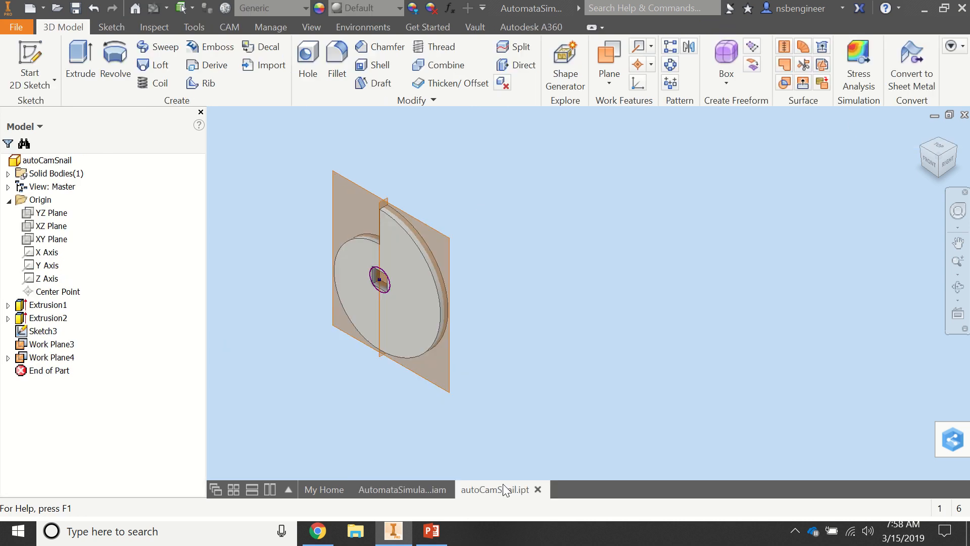
left_click(964, 114)
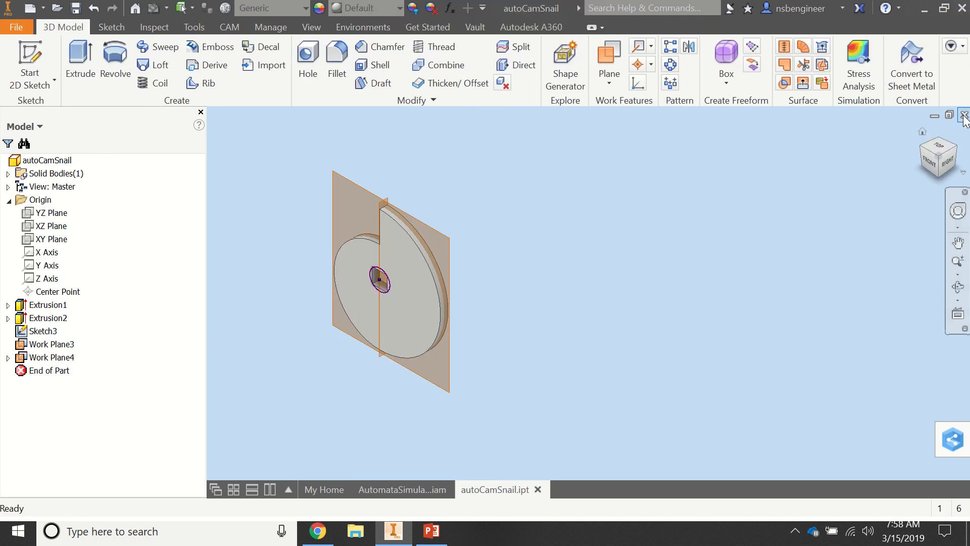
left_click(434, 294)
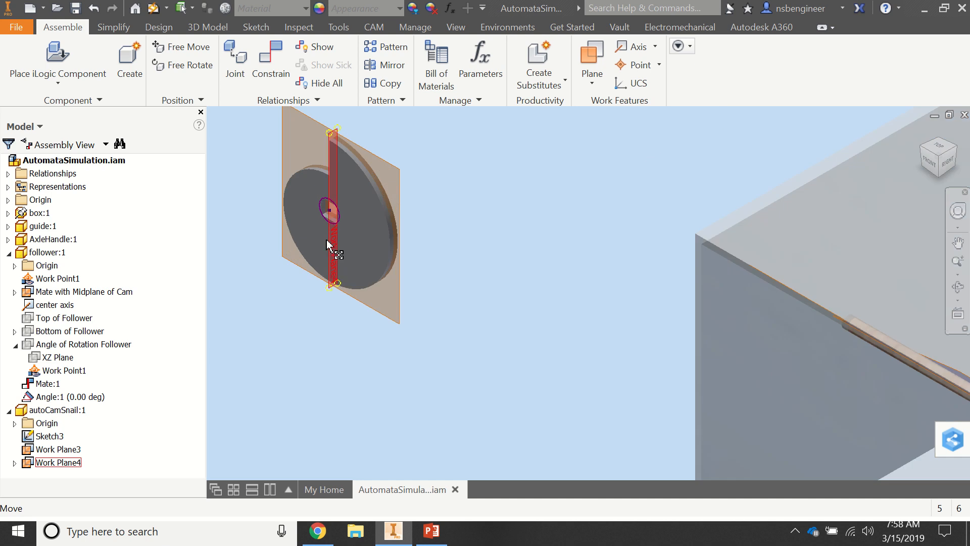
scroll(324, 220, "down", 5)
scroll(359, 280, "up", 4)
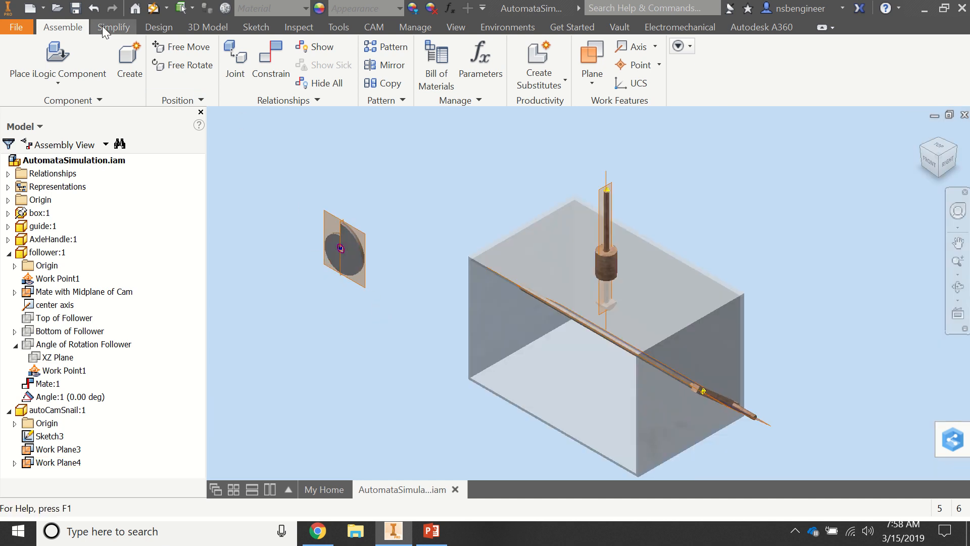
left_click(207, 28)
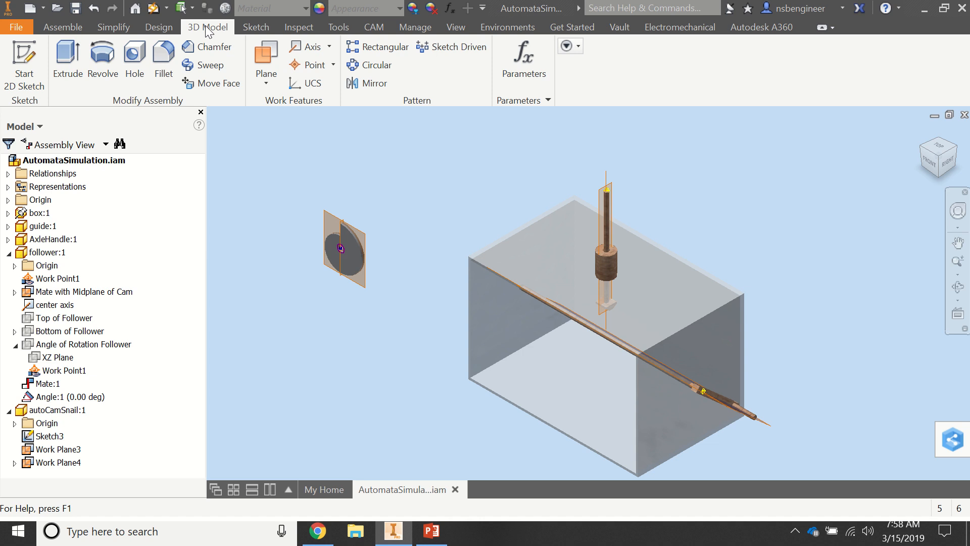
left_click(73, 30)
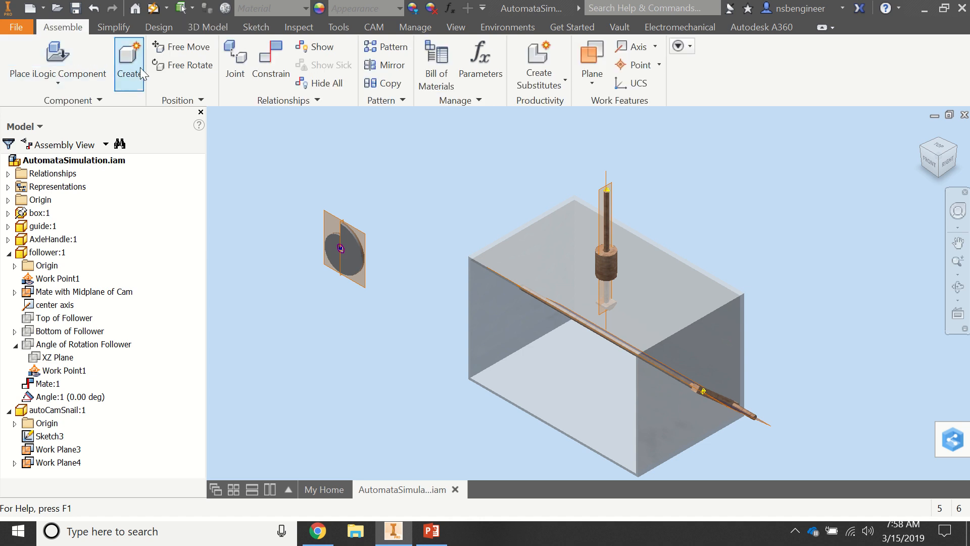
left_click(269, 59)
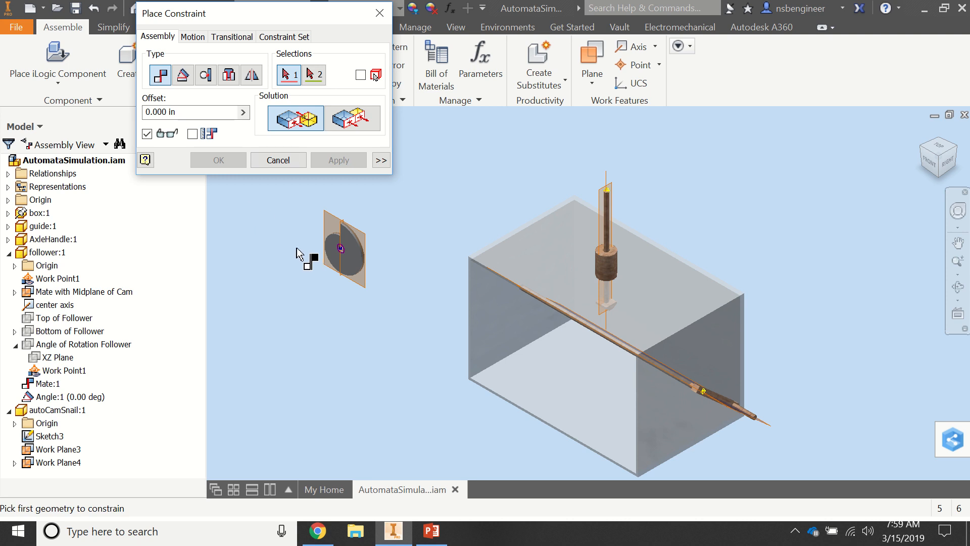
scroll(297, 249, "up", 4)
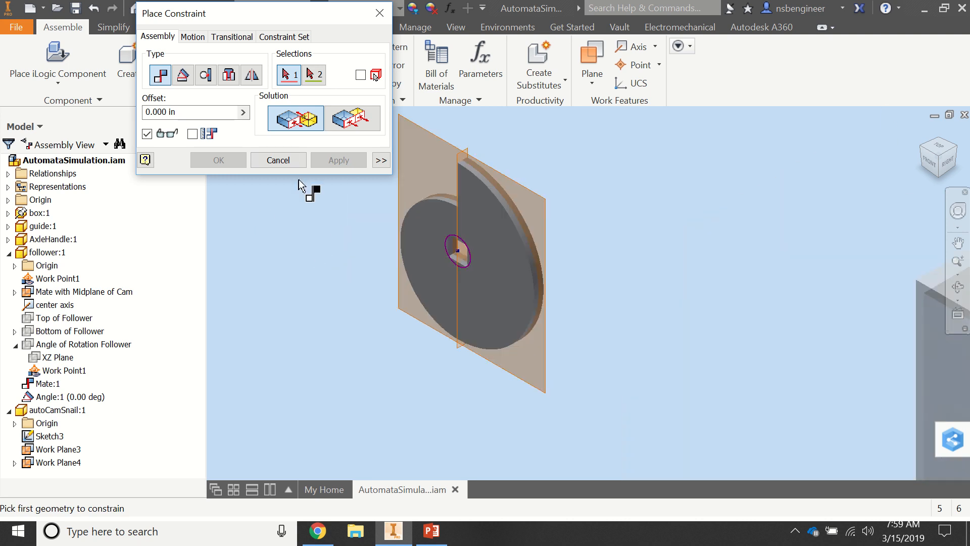
scroll(486, 279, "up", 5)
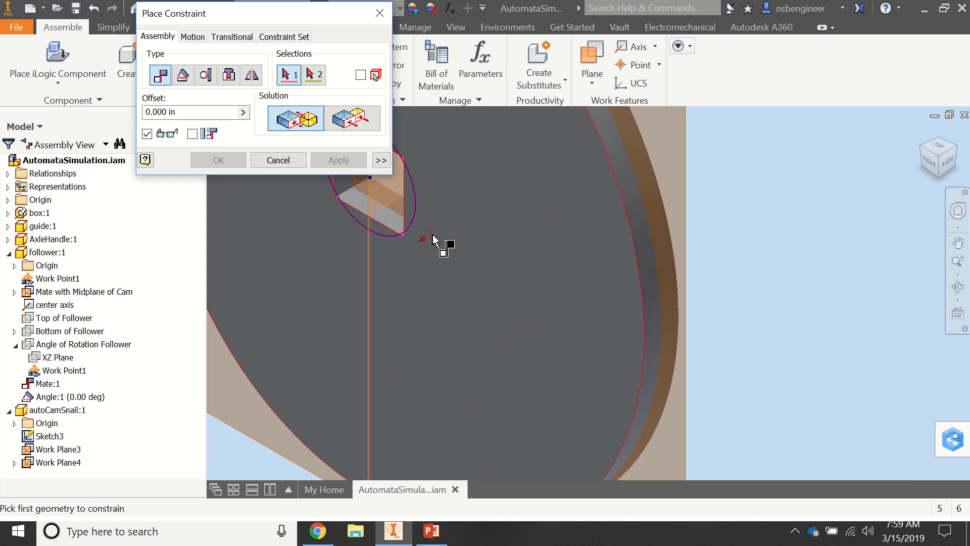
middle_click_drag(439, 245, 543, 315)
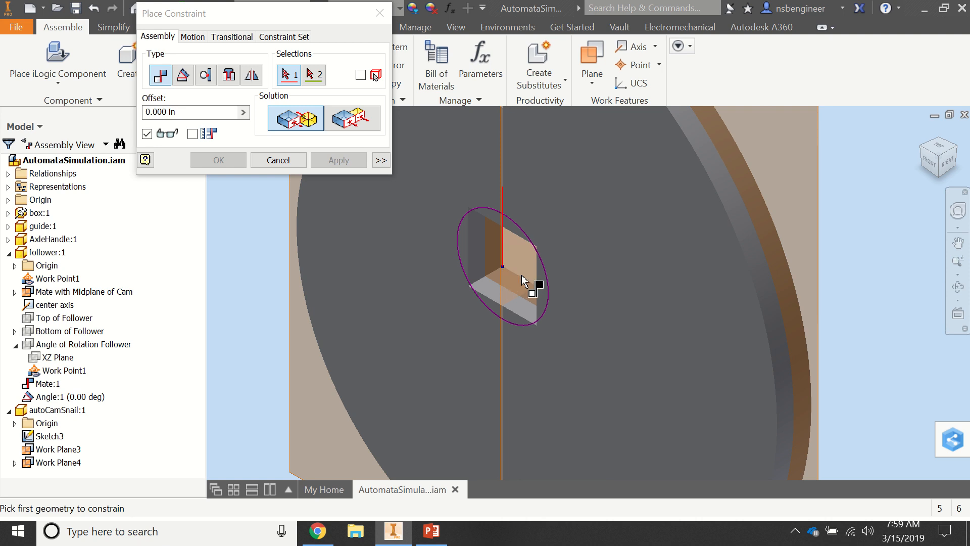
scroll(704, 363, "down", 5)
scroll(695, 352, "up", 10)
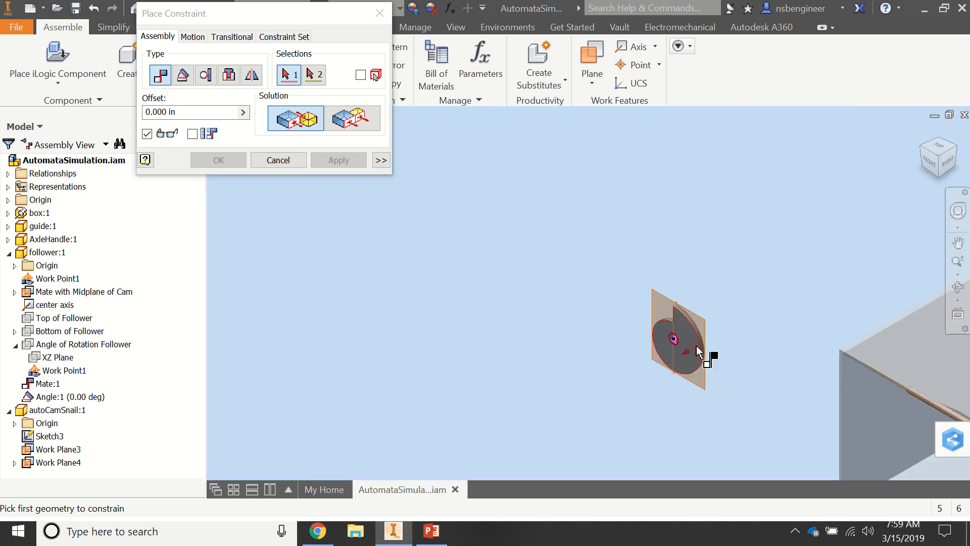
middle_click_drag(674, 339, 554, 298)
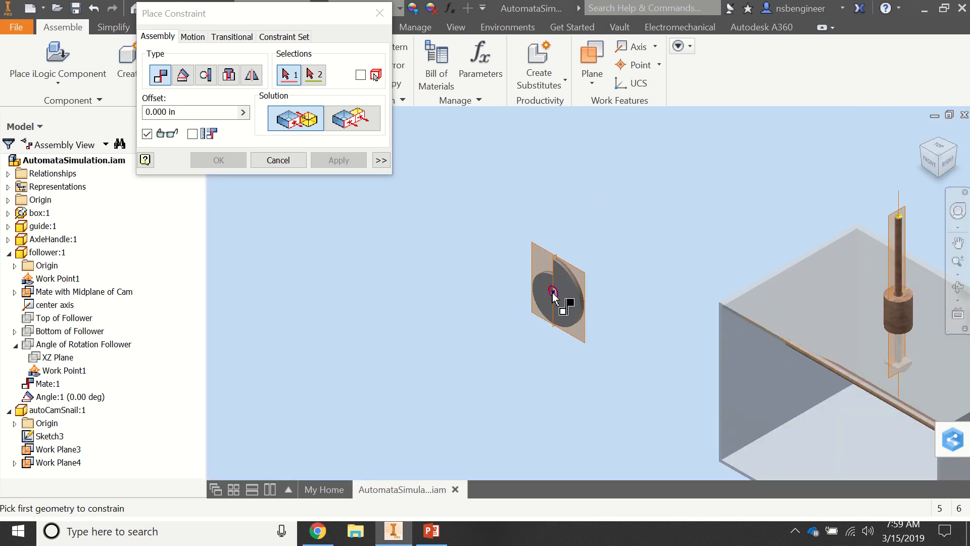
scroll(554, 298, "down", 4)
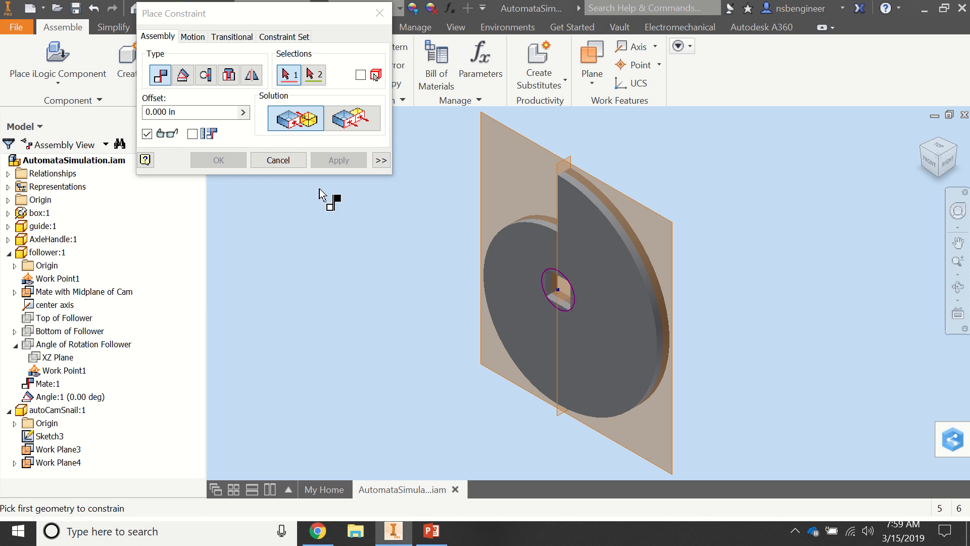
left_click(298, 161)
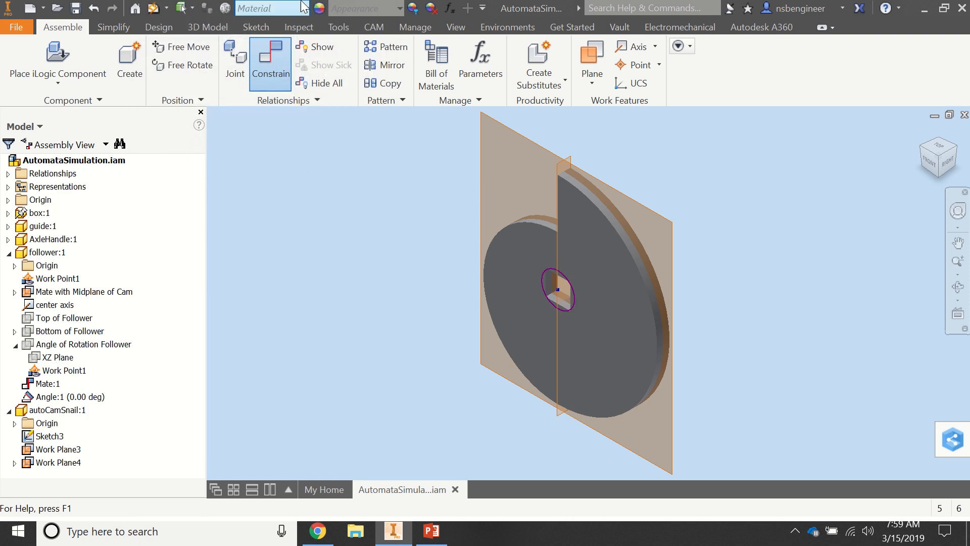
left_click(396, 30)
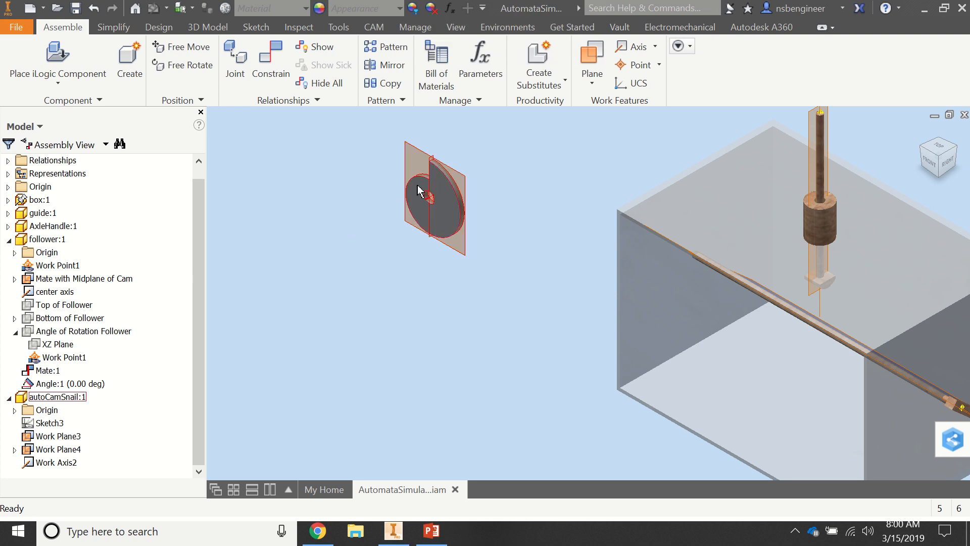
Mate the work axis through the snail cam's round hole to the axle handle's axis with a 0.000 in offset
scroll(421, 188, "up", 4)
scroll(423, 191, "down", 12)
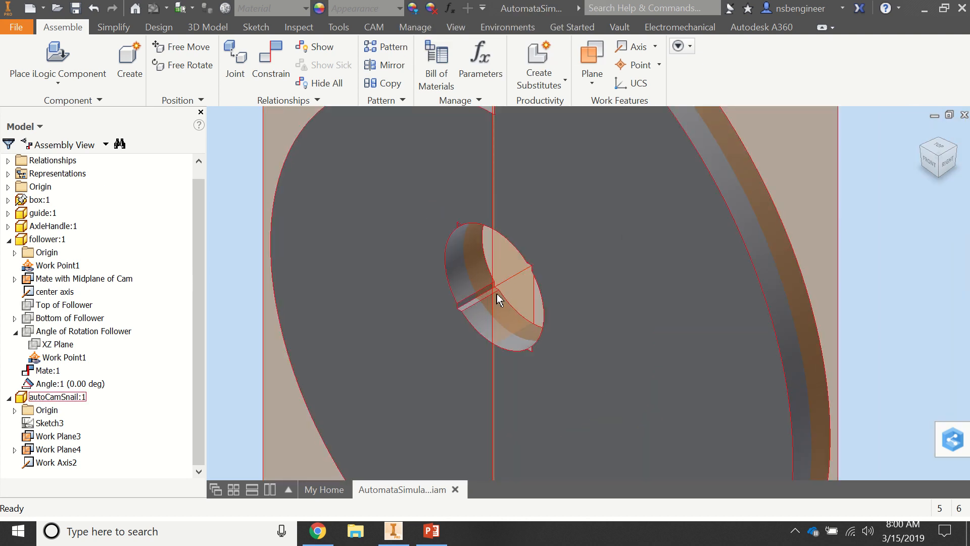
scroll(462, 282, "up", 10)
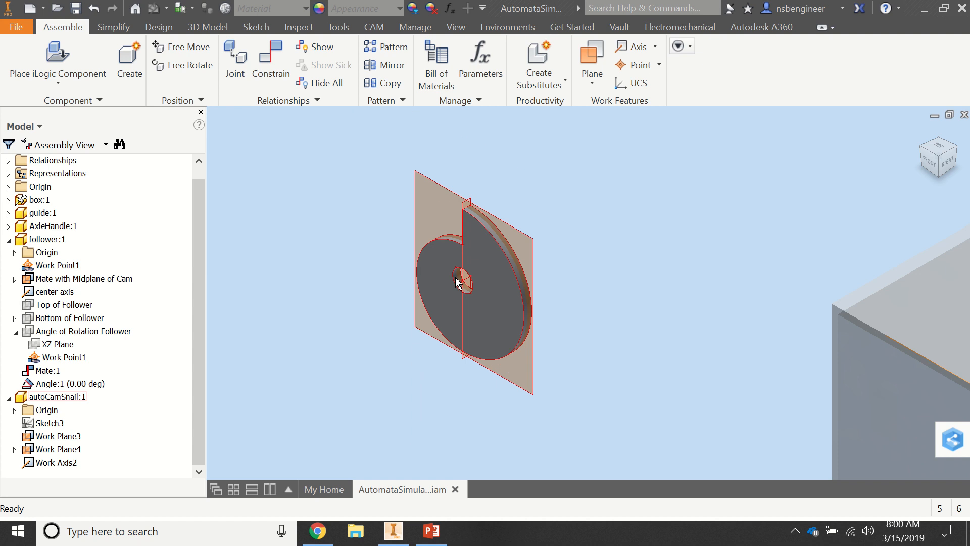
left_click(265, 61)
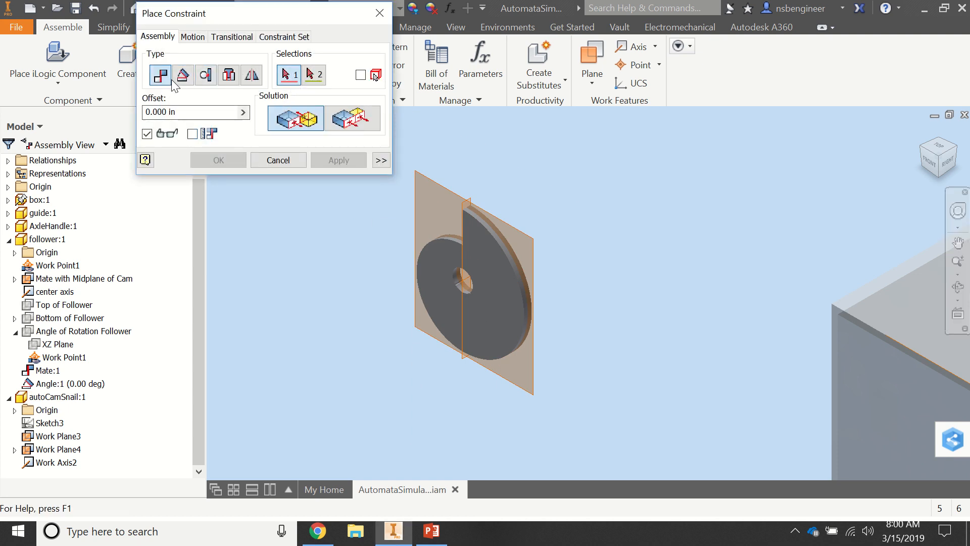
scroll(444, 265, "down", 10)
left_click(526, 328)
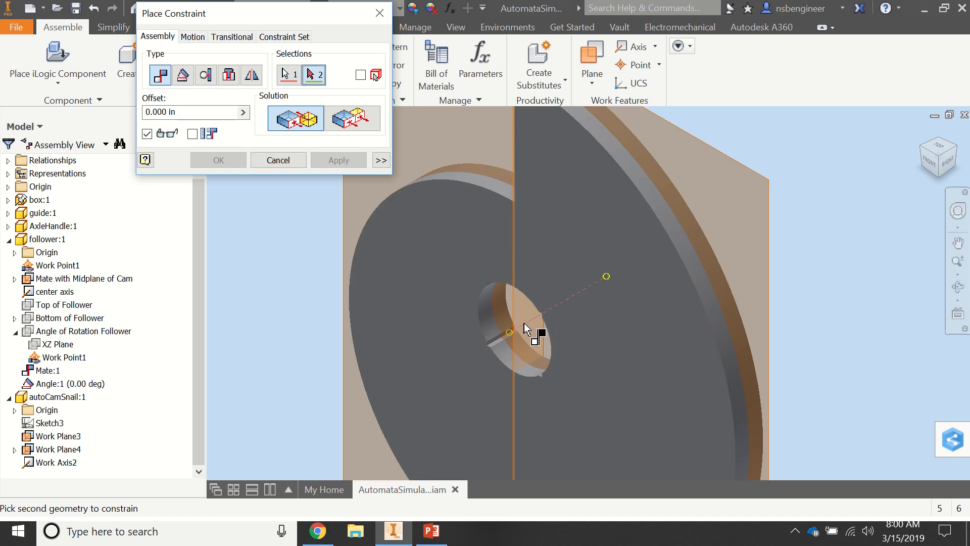
scroll(528, 328, "up", 10)
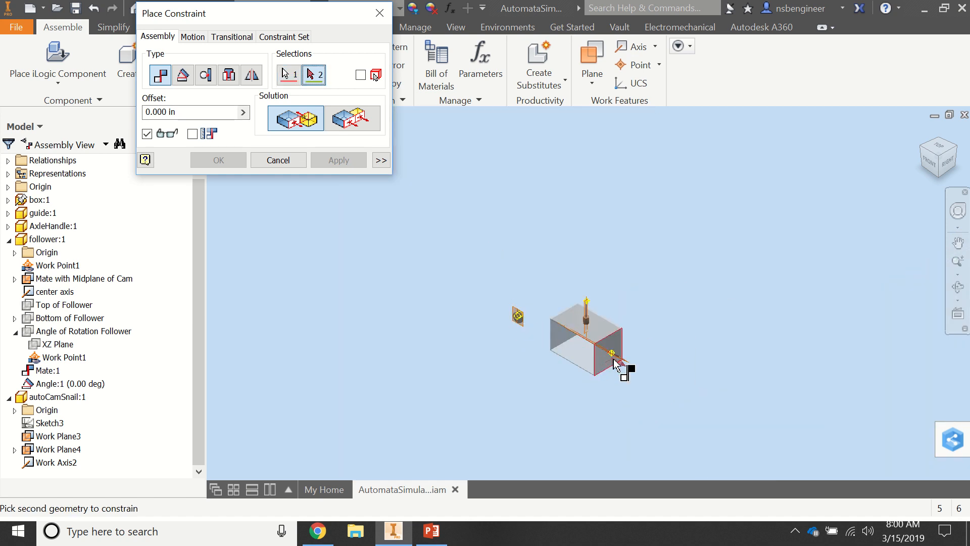
scroll(624, 366, "down", 10)
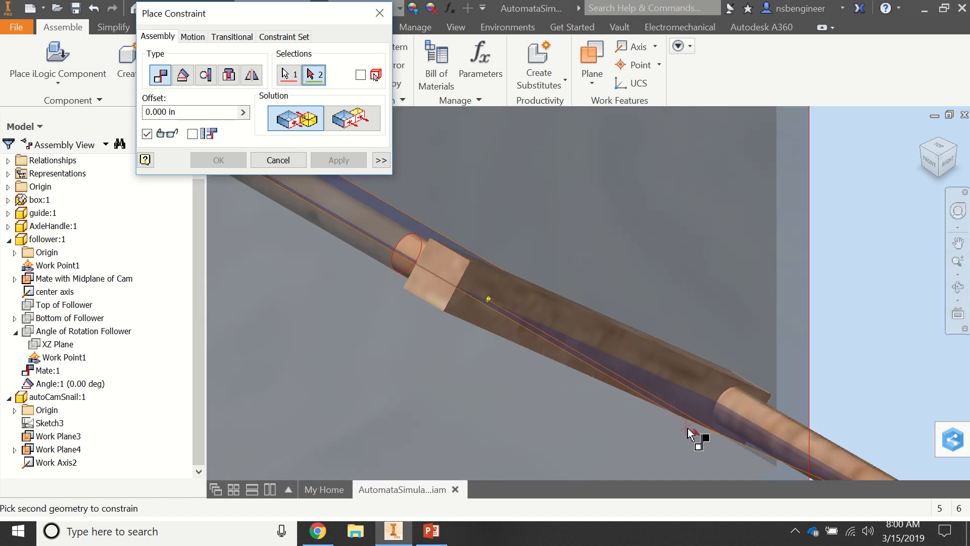
left_click(677, 412)
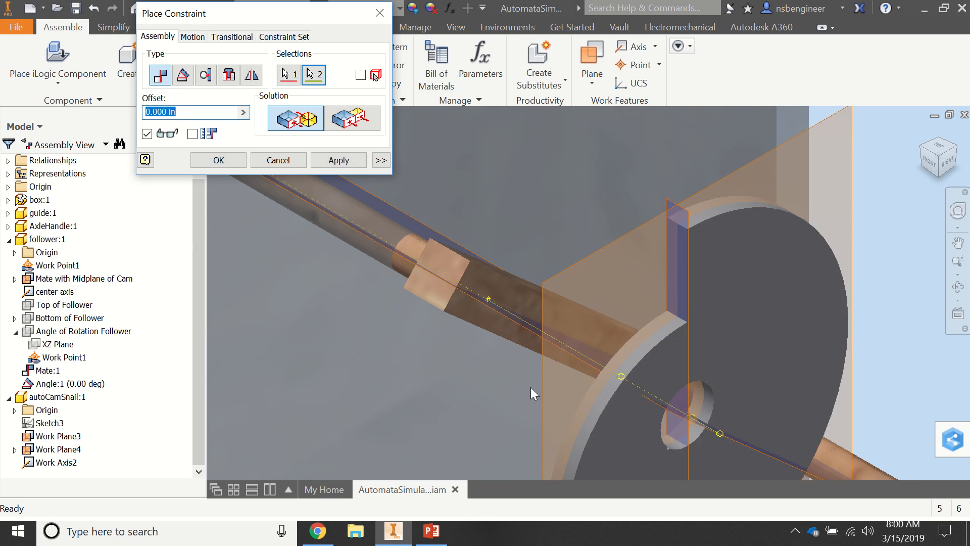
scroll(523, 381, "up", 10)
key("F2")
left_click_drag(395, 374, 495, 324)
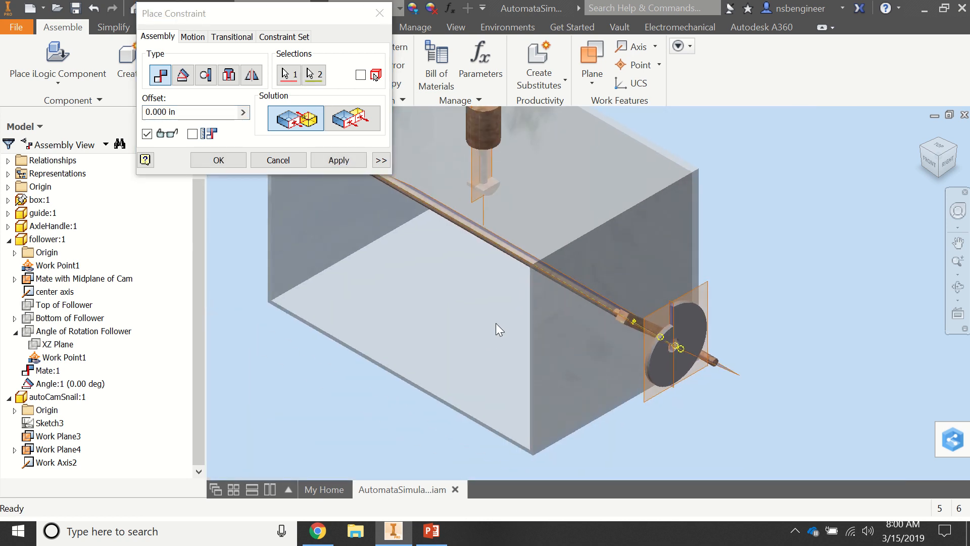
left_click(328, 161)
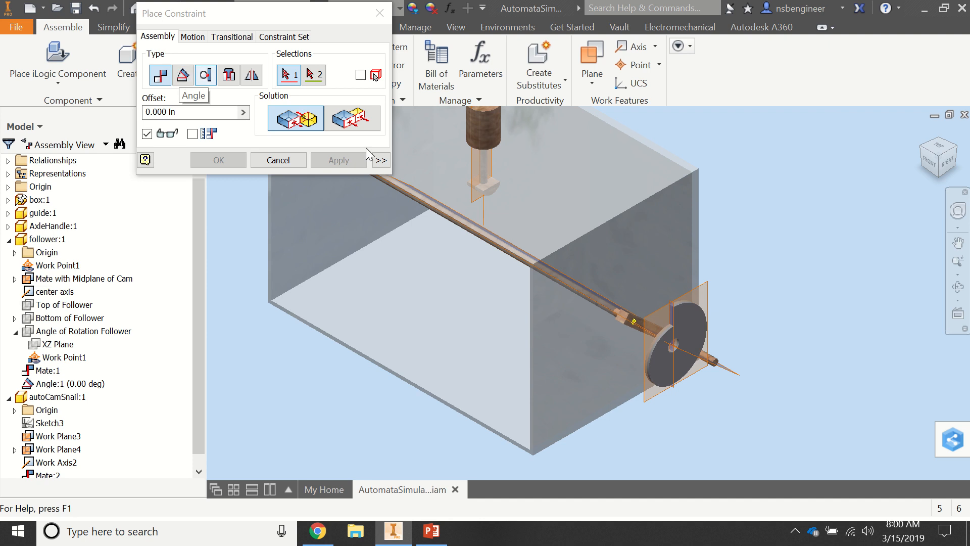
Mate the cam's Work Plane3 to the follower's Mate with Midplane of Cam plane with a 0.000 in offset
left_click(707, 294)
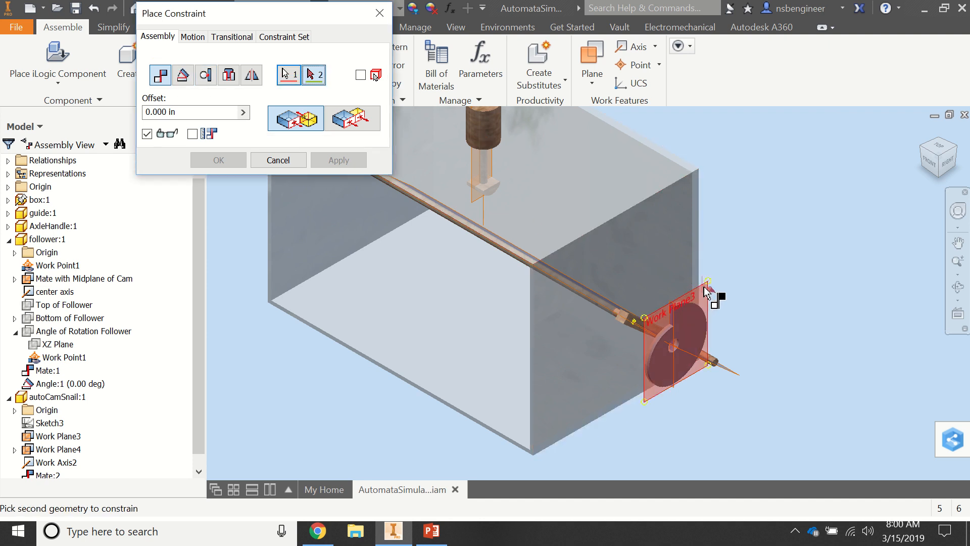
left_click(474, 177)
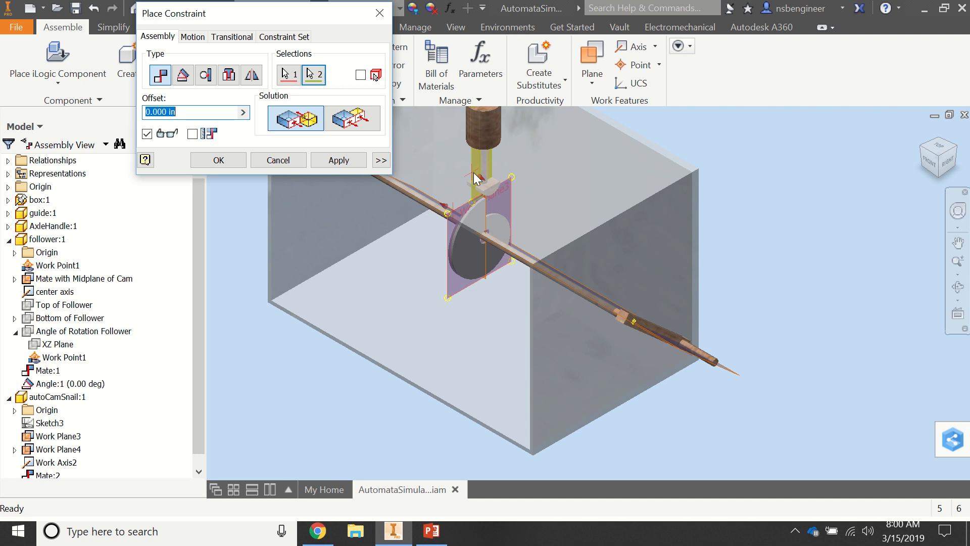
left_click(352, 160)
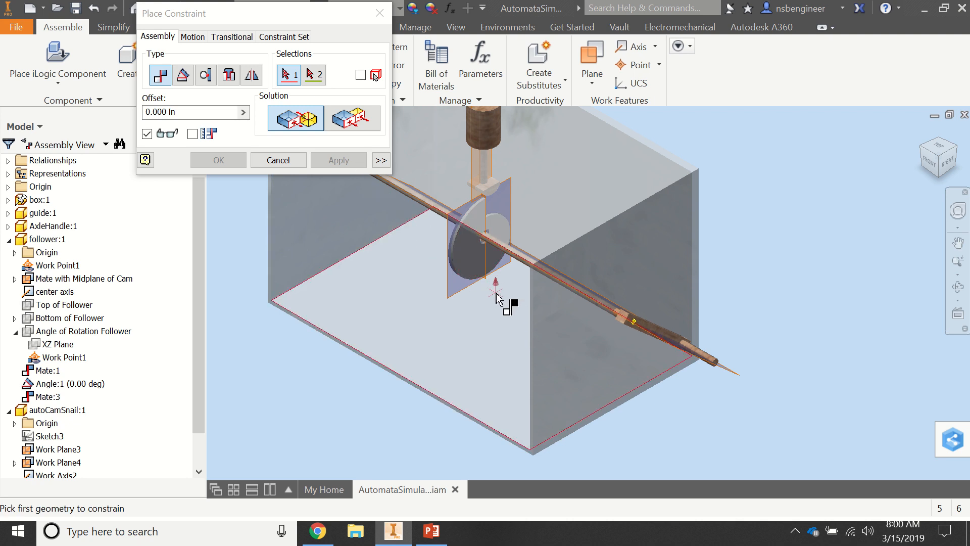
Mate the cam's Work Plane4 to the axle handle's lengthwise work plane with a 0.000 in offset, and restore the home view
scroll(500, 289, "up", 5)
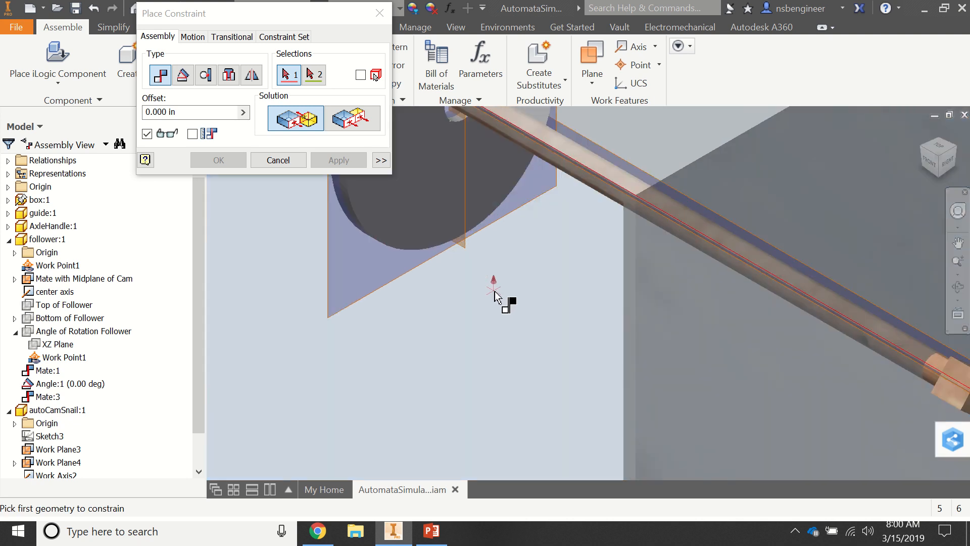
left_click(460, 241)
scroll(461, 258, "down", 6)
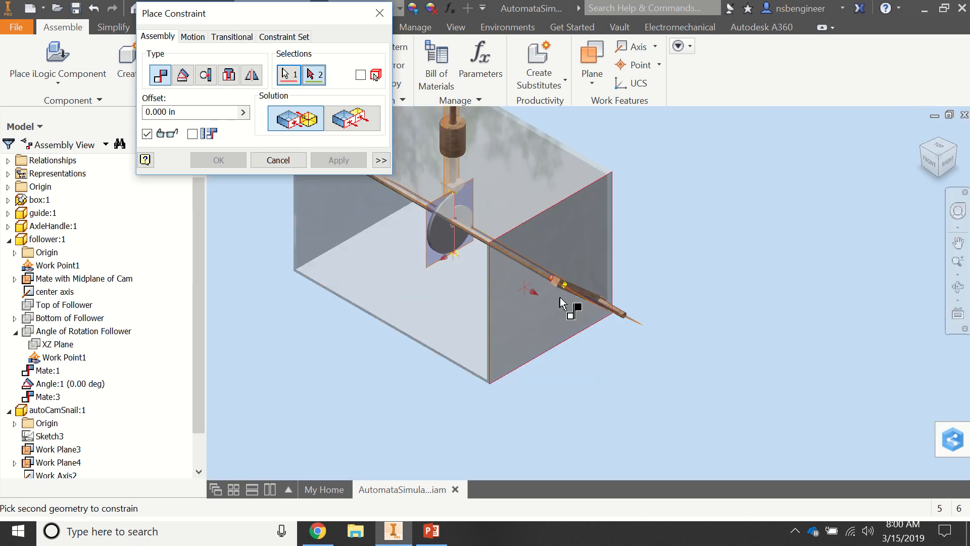
left_click_drag(931, 157, 925, 164)
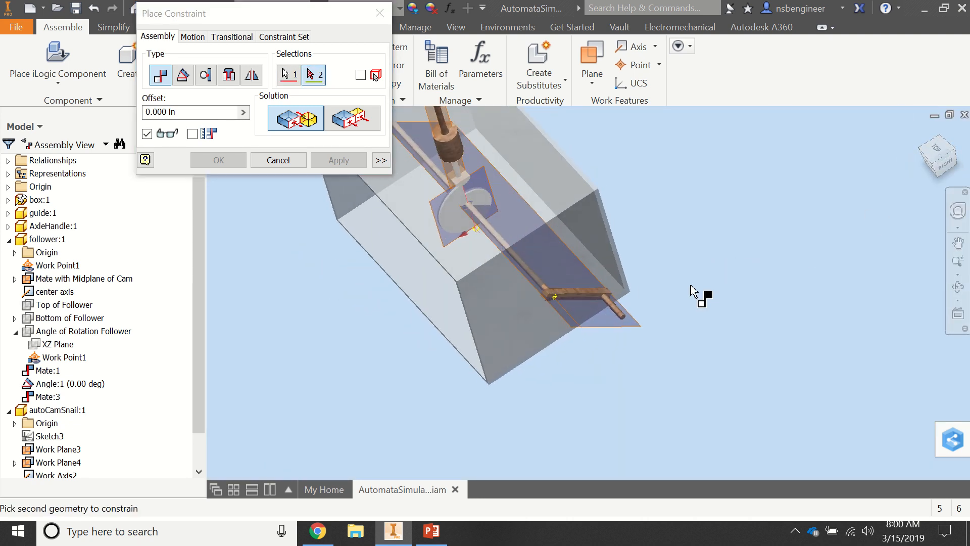
left_click(636, 322)
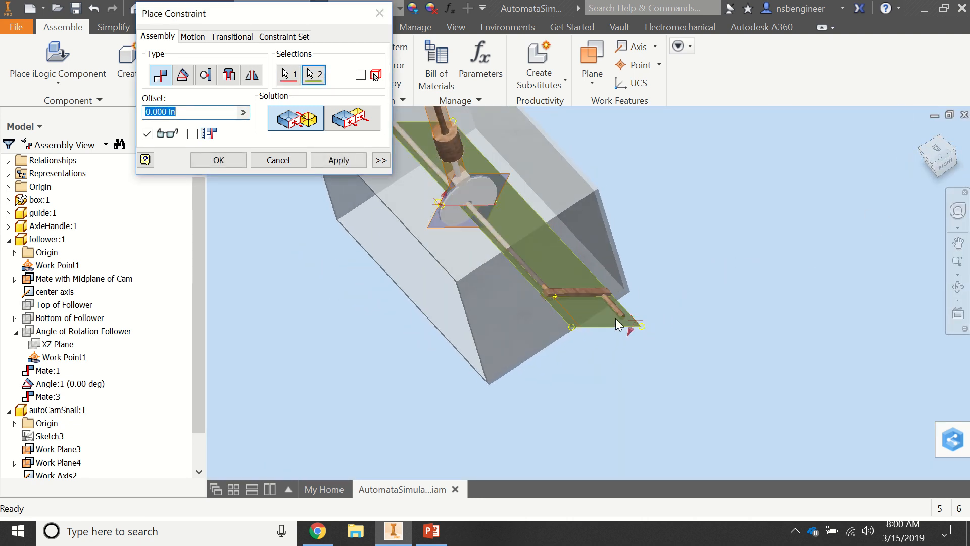
left_click(228, 159)
left_click(927, 129)
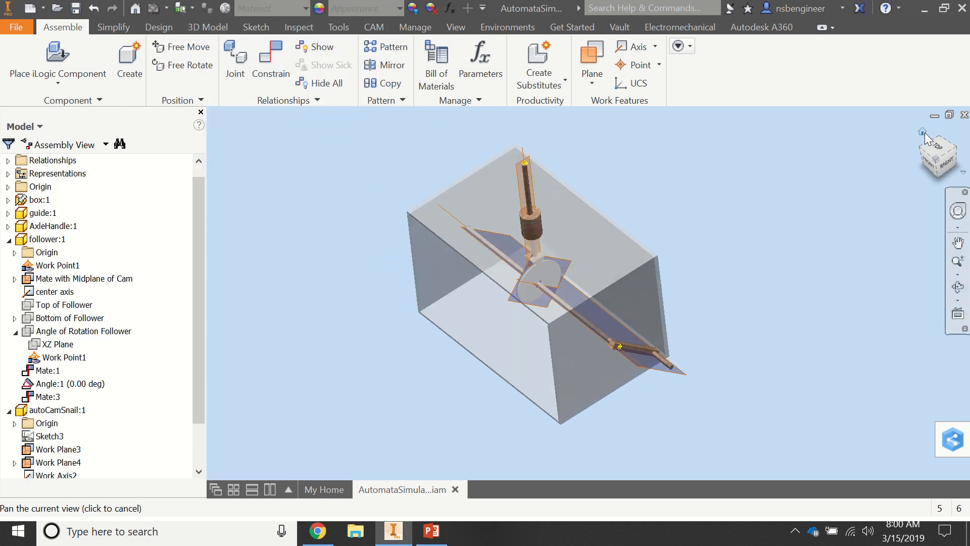
left_click_drag(702, 396, 608, 435)
scroll(587, 317, "up", 5)
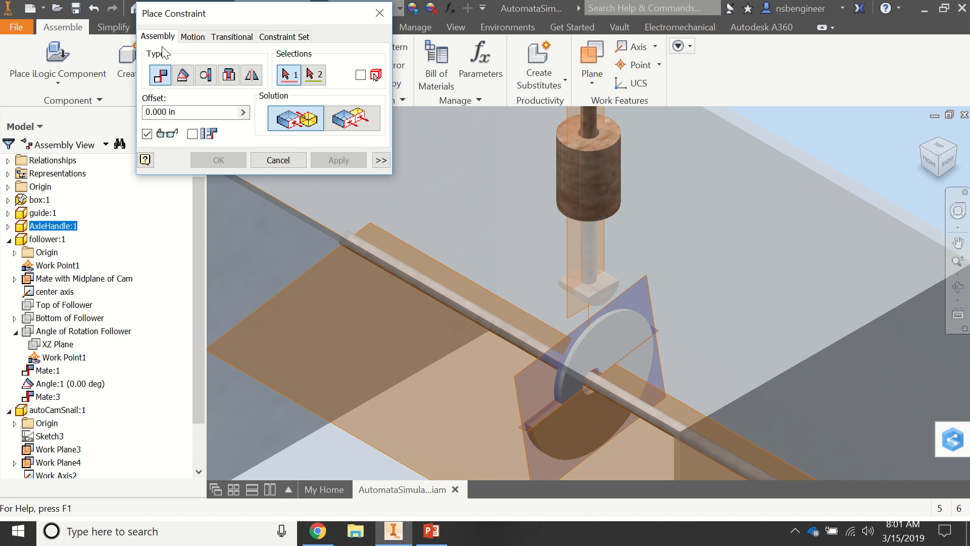
left_click(221, 40)
scroll(596, 339, "up", 3)
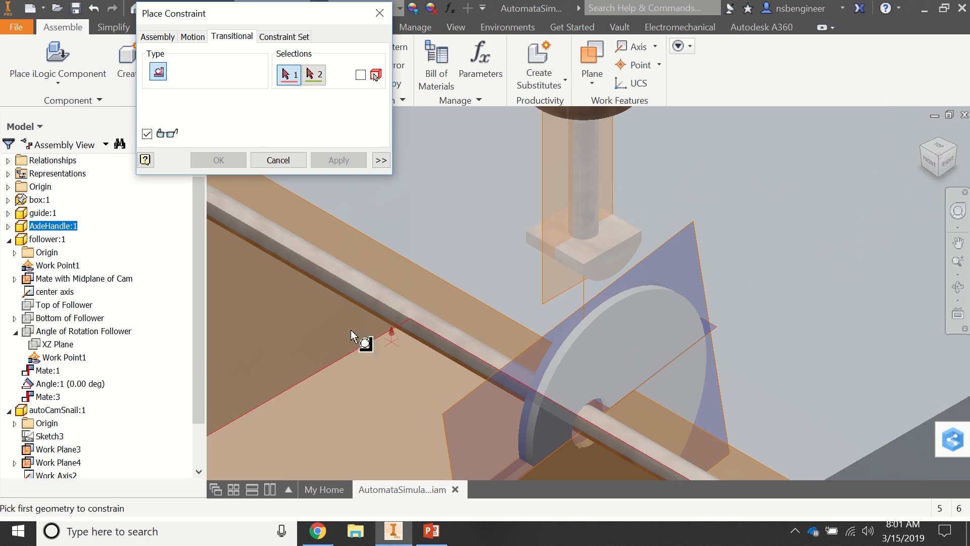
left_click(277, 161)
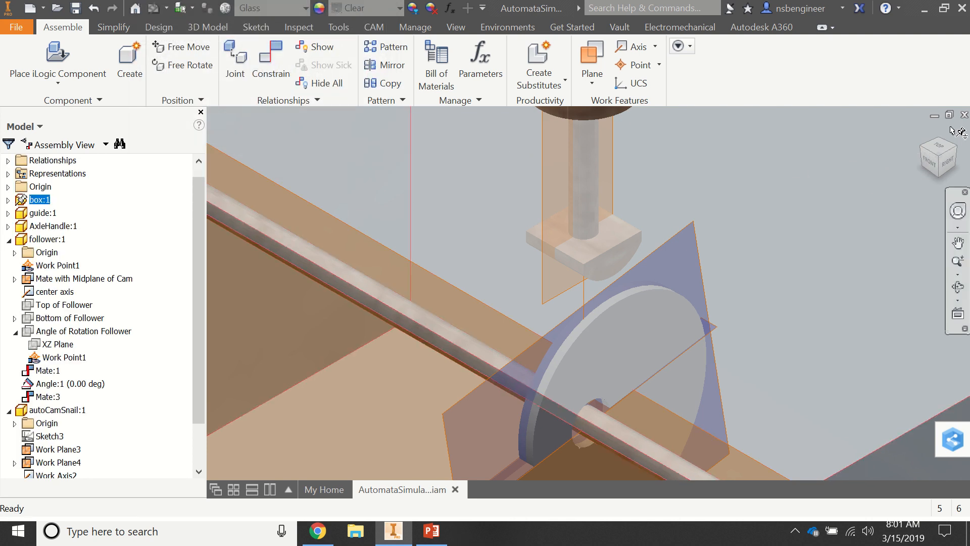
Try to place a transitional constraint from the snail cam's outer rim face to the follower's rounded bottom face
left_click(936, 169)
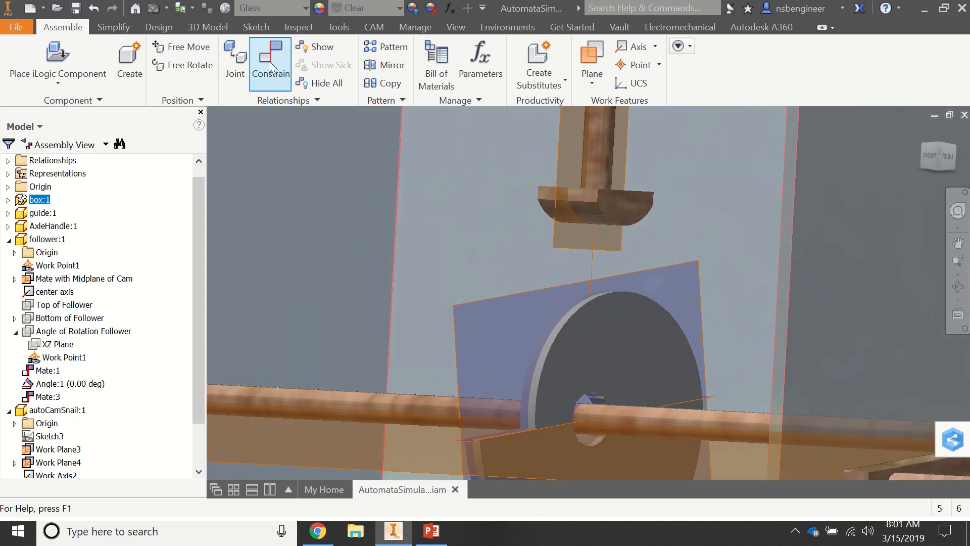
left_click(257, 50)
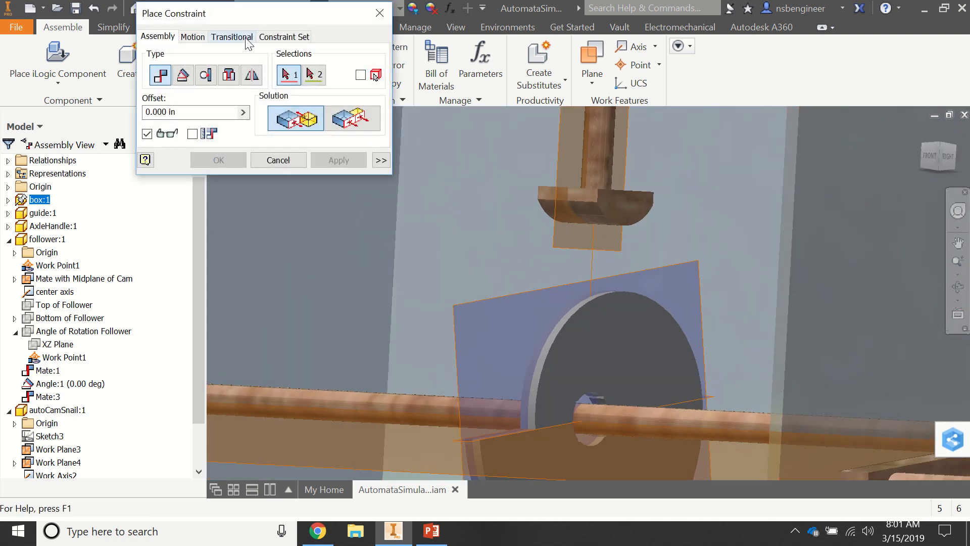
left_click(246, 39)
scroll(569, 260, "down", 3)
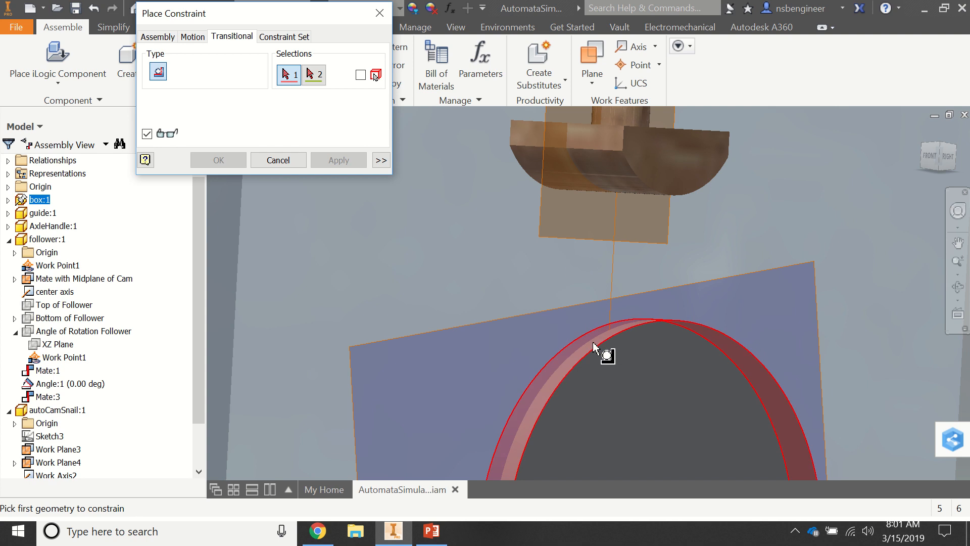
left_click(594, 343)
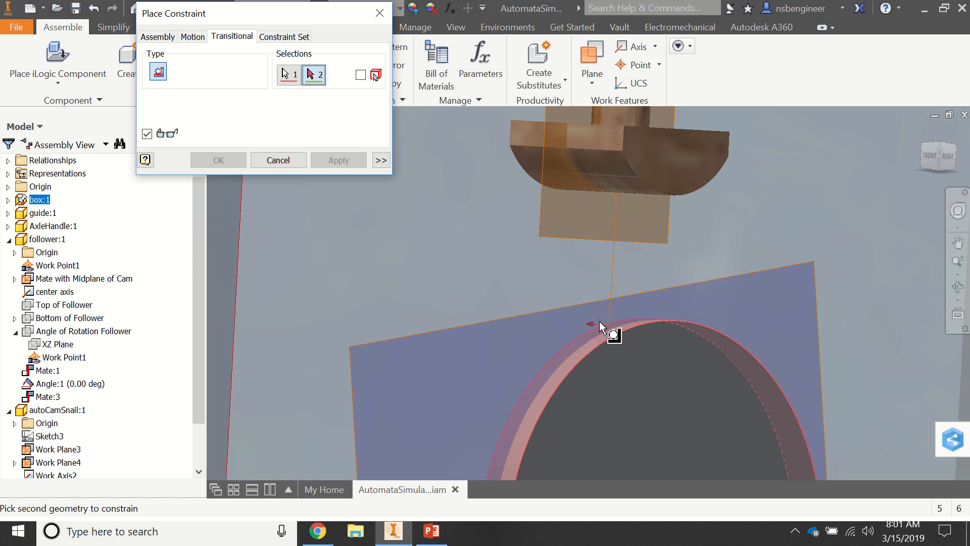
left_click(626, 189)
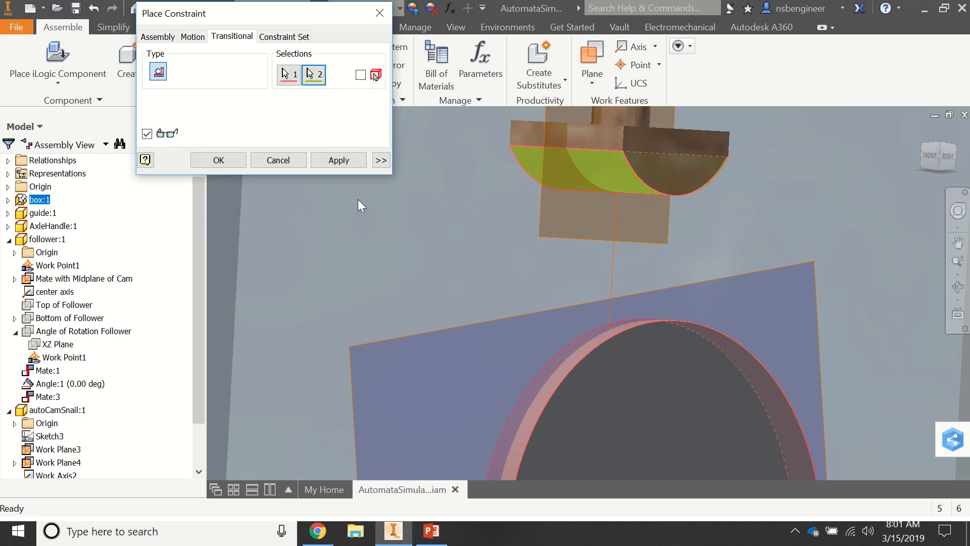
left_click(323, 161)
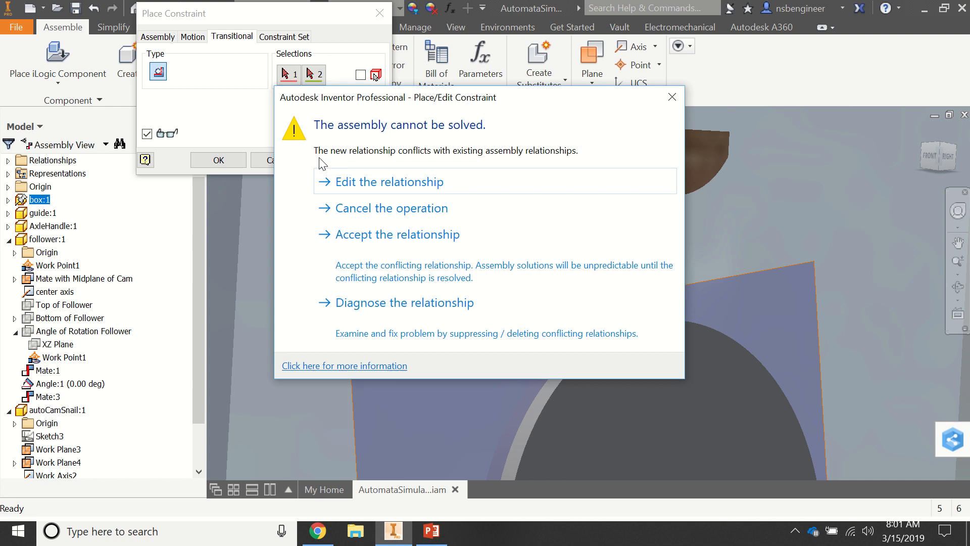
left_click(670, 97)
left_click(283, 159)
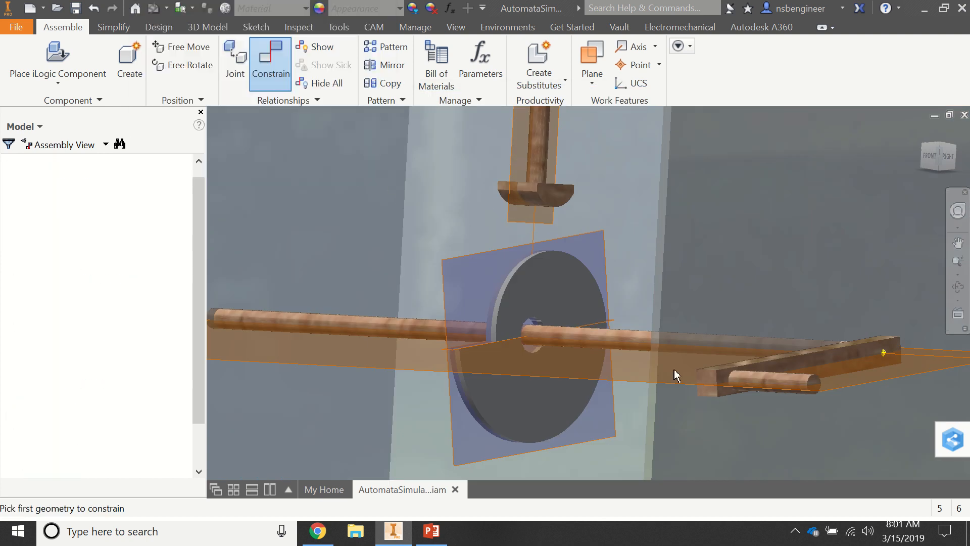
Turn the axle handle downward and place a transitional constraint from the follower's rounded bottom face to the snail cam's outer rim face
left_click_drag(766, 381, 913, 458)
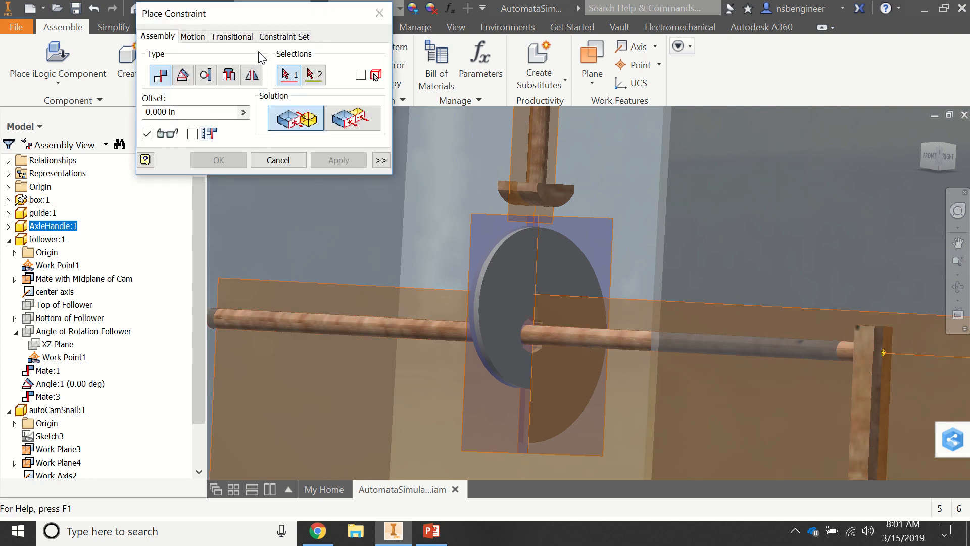
left_click(241, 37)
scroll(568, 232, "up", 2)
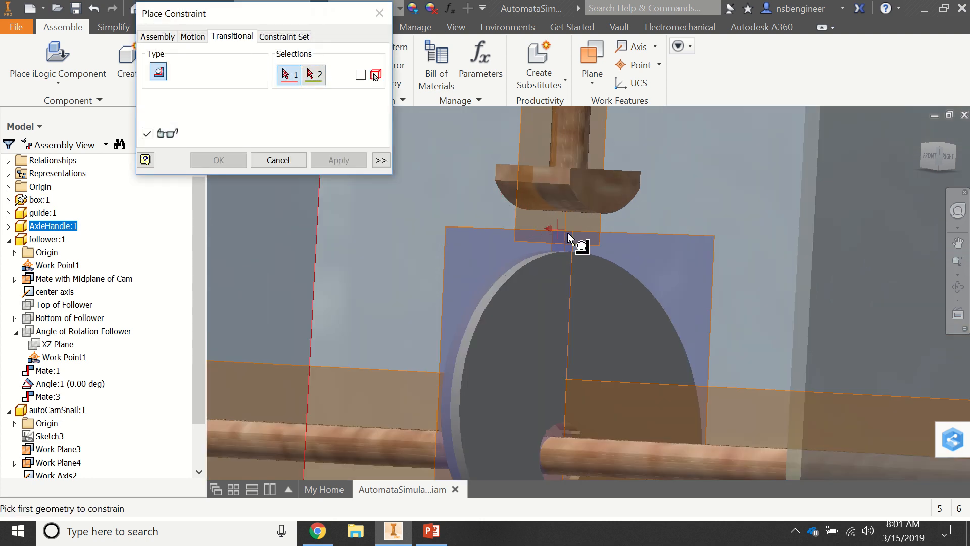
left_click(560, 208)
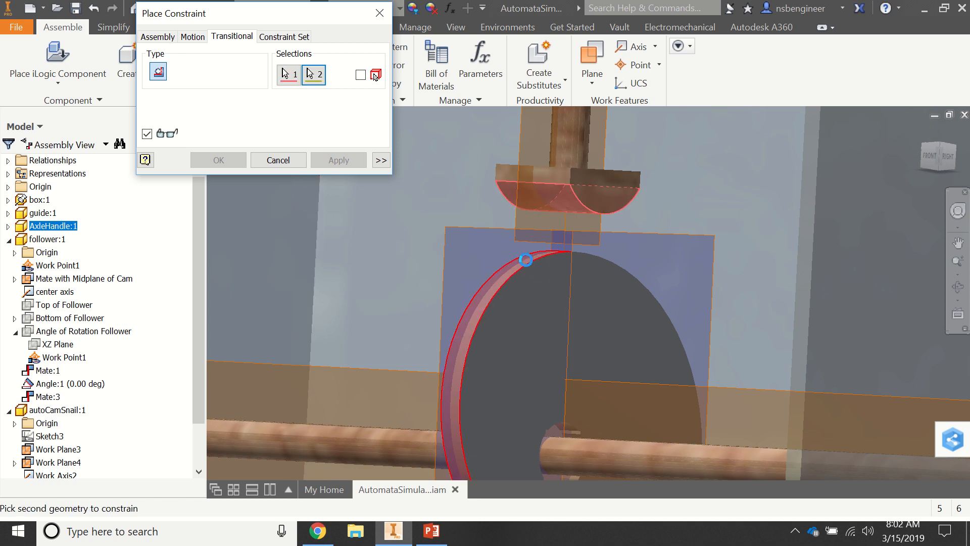
left_click(526, 260)
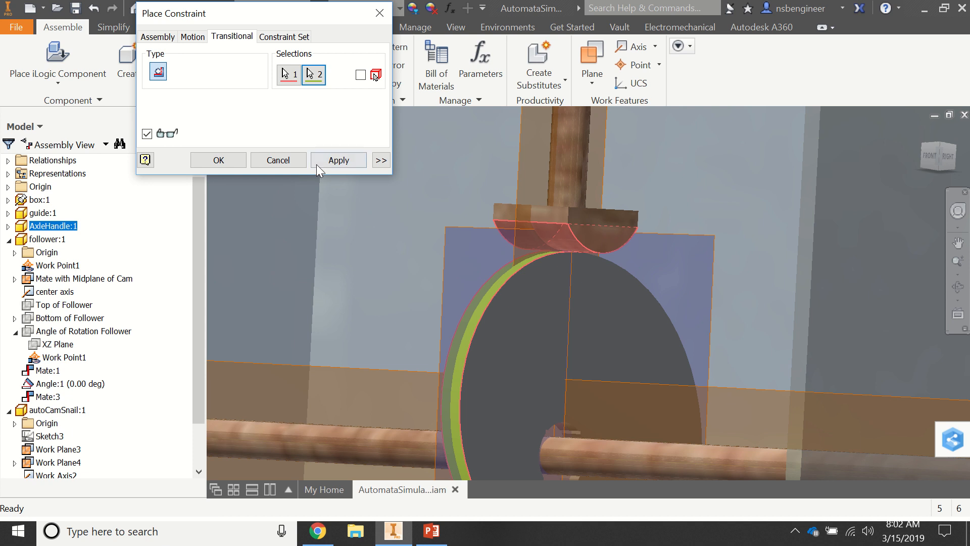
left_click(221, 162)
Rotate the axle handle to check how the follower rides on the snail cam
scroll(359, 280, "up", 4)
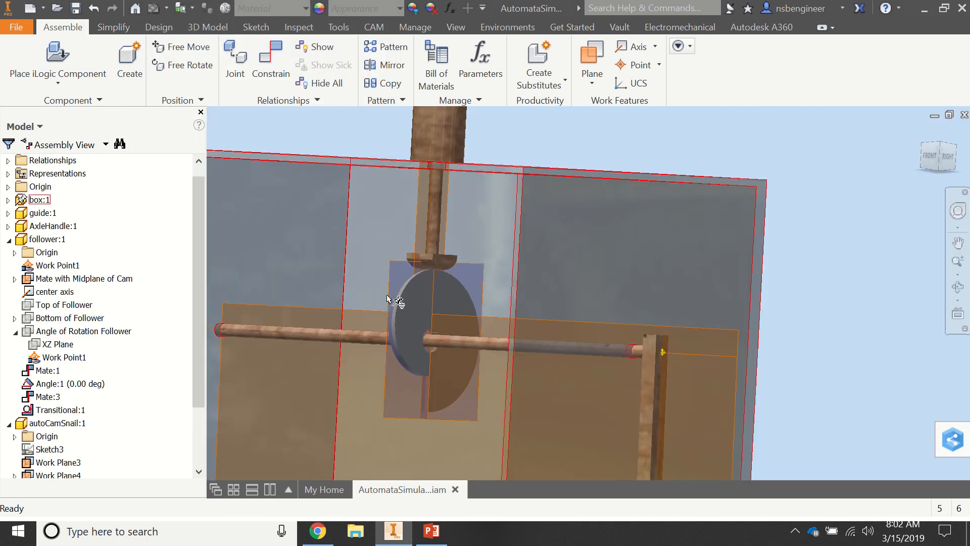
scroll(722, 406, "up", 2)
left_click_drag(725, 456, 680, 348)
left_click_drag(596, 393, 755, 434)
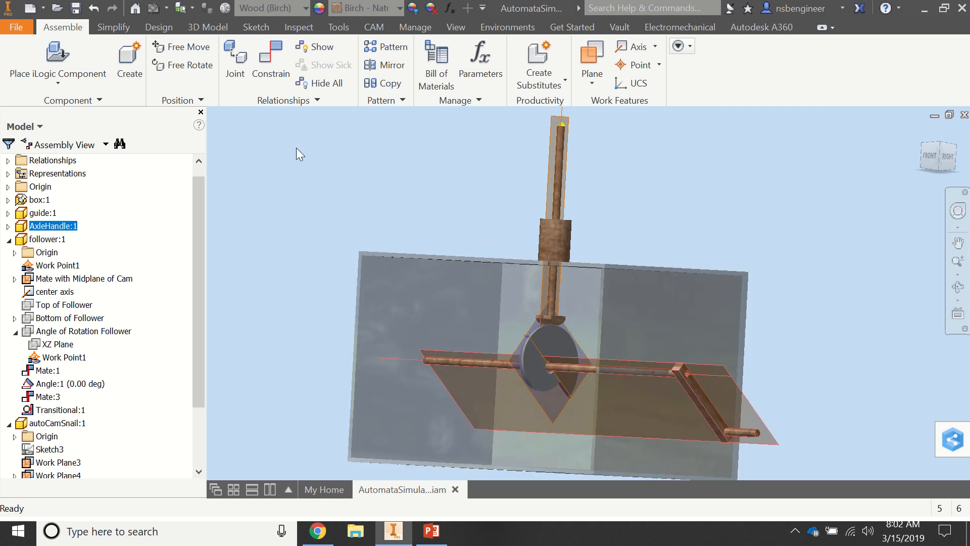
Constrain the axle handle's lengthwise work plane to the box's front edge face with an undirected angle of 0.00 deg
left_click(266, 54)
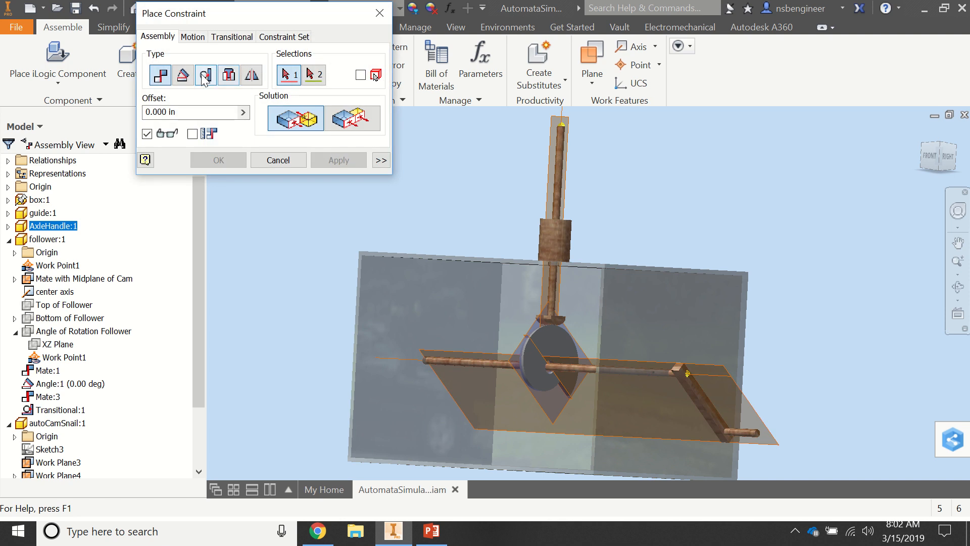
left_click(183, 76)
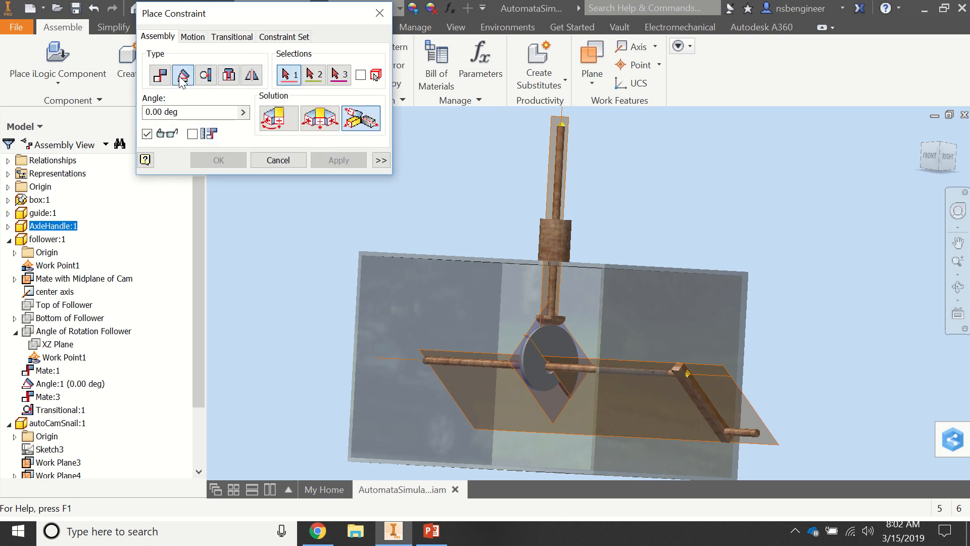
left_click(321, 120)
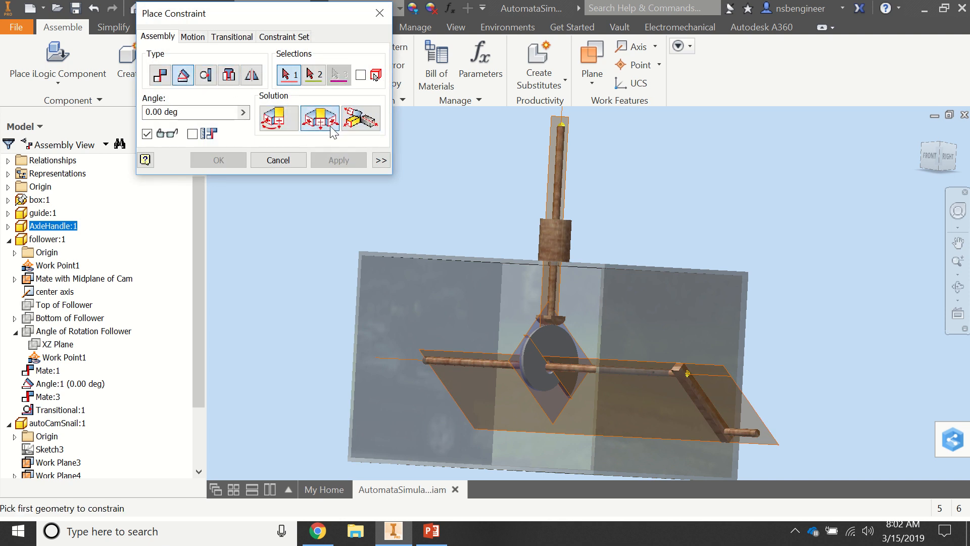
left_click(767, 450)
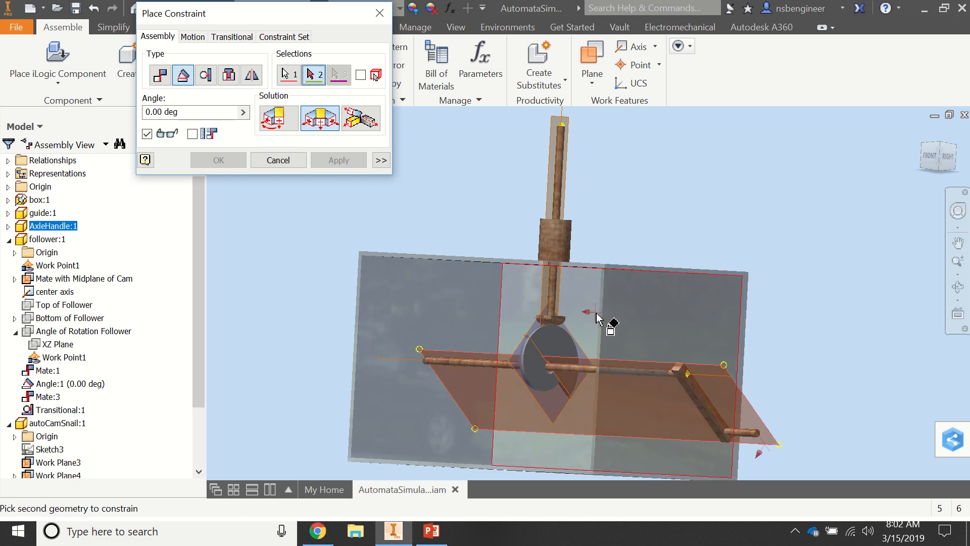
scroll(598, 319, "up", 5)
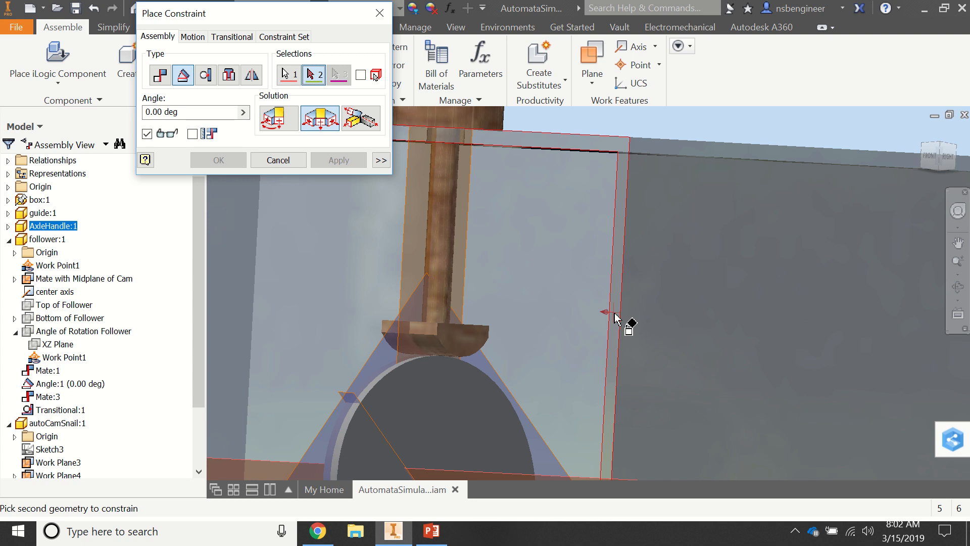
left_click(616, 315)
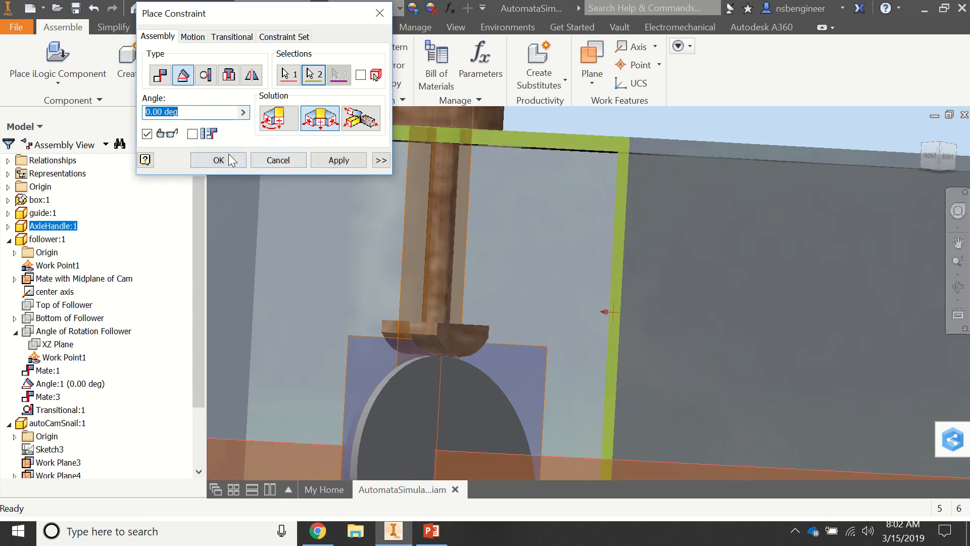
left_click(219, 160)
scroll(472, 322, "down", 5)
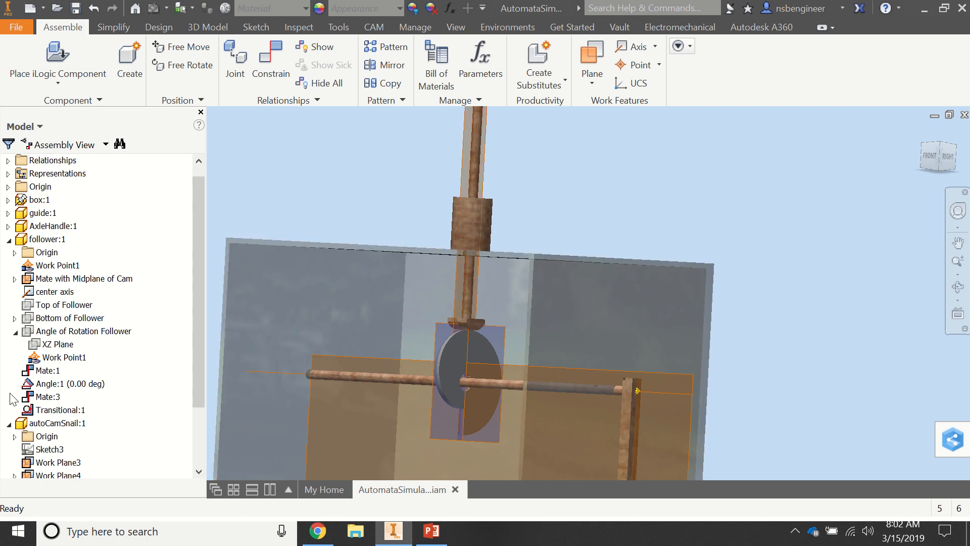
scroll(260, 409, "down", 5)
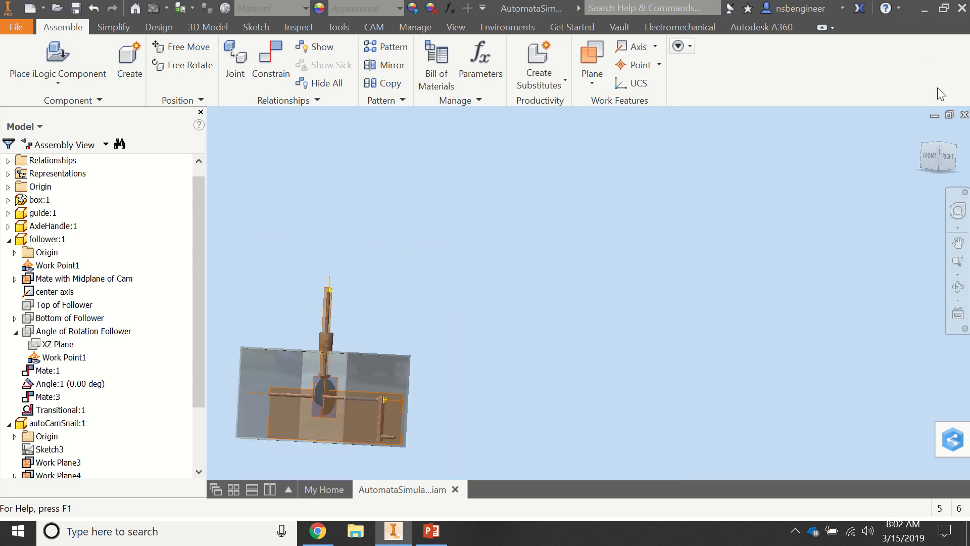
left_click(922, 131)
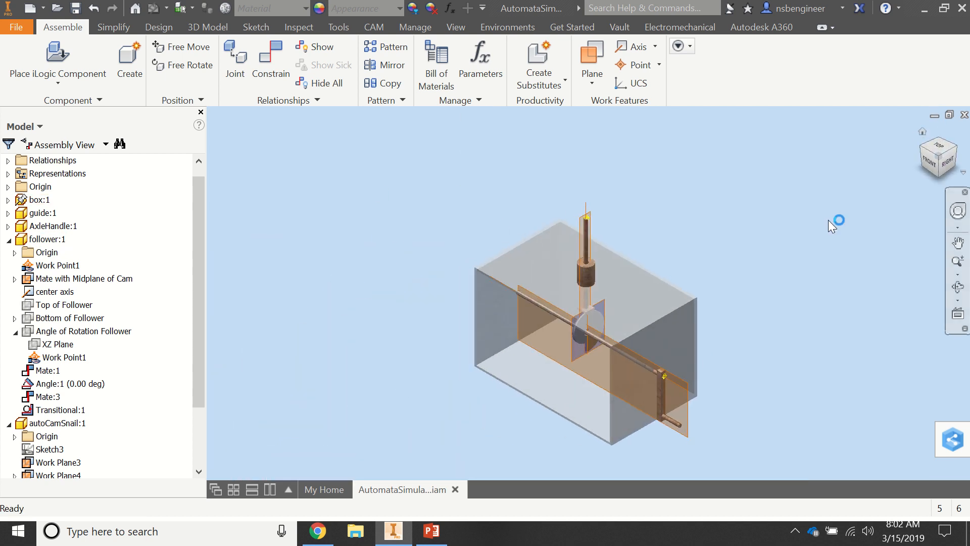
Set the box's Angle:2 constraint with the axle handle to 45 deg
mouse_move(678, 424)
left_mouse_down()
mouse_move(693, 428)
mouse_move(678, 424)
left_mouse_up()
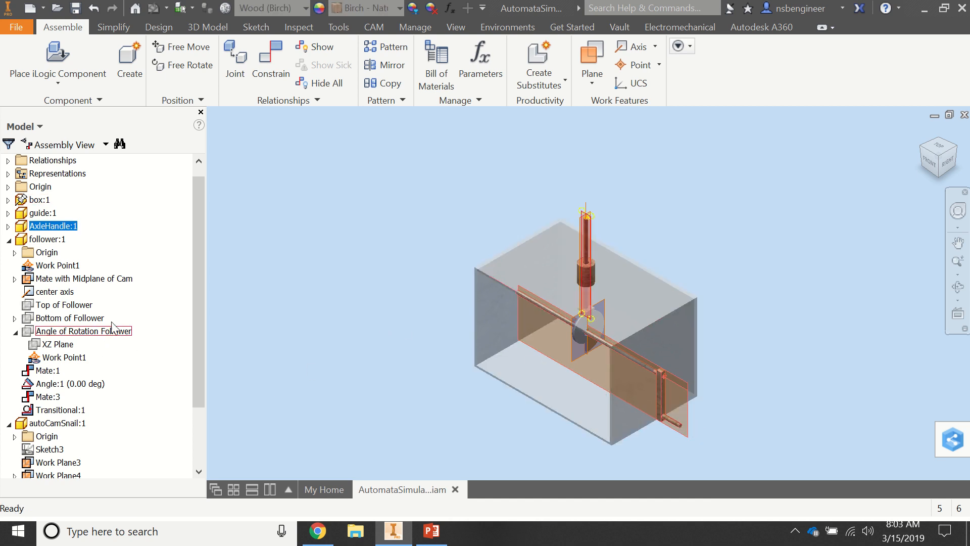
scroll(111, 382, "down", 2)
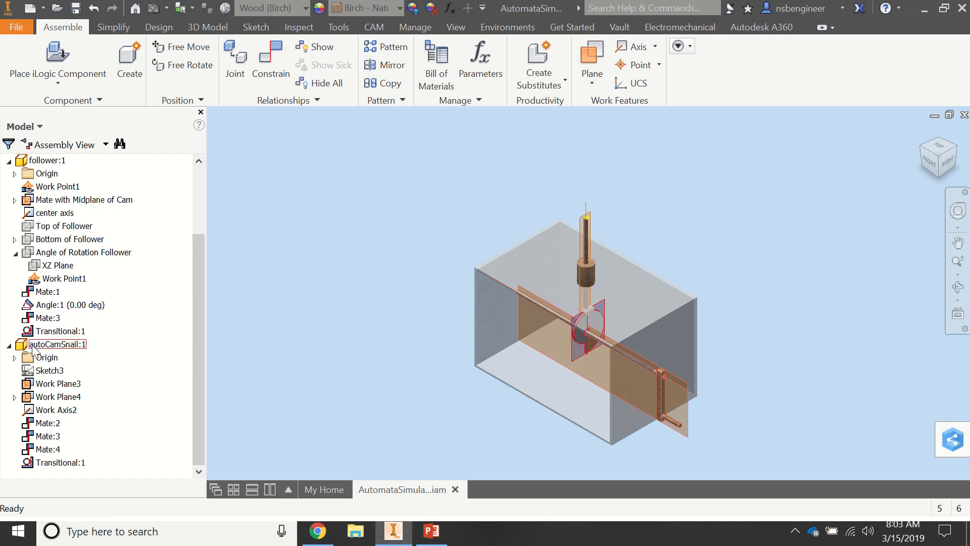
scroll(35, 314, "up", 3)
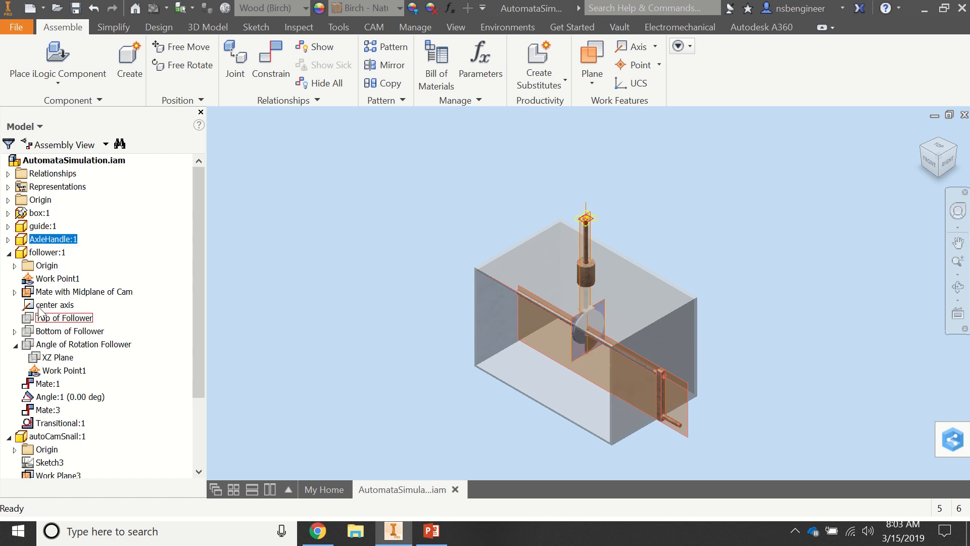
left_click(8, 212)
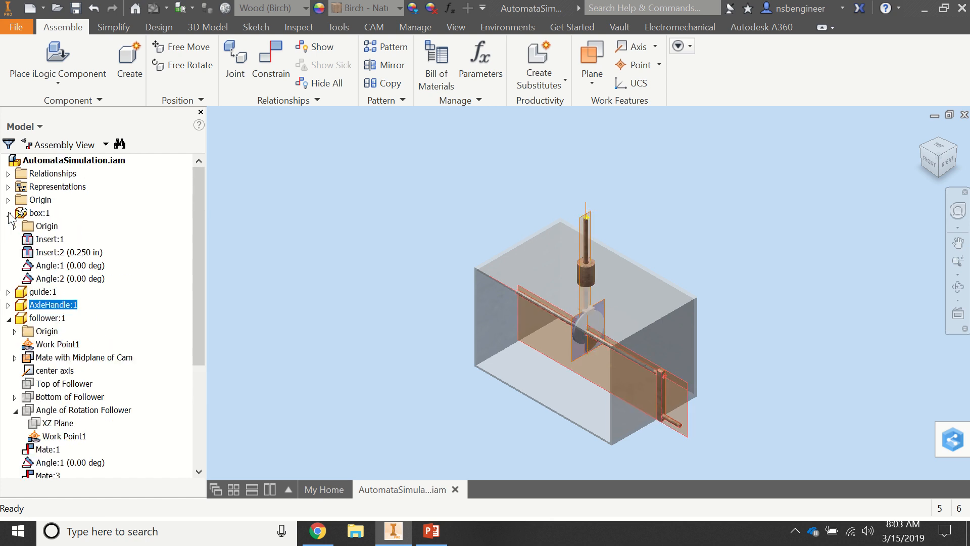
left_click(51, 278)
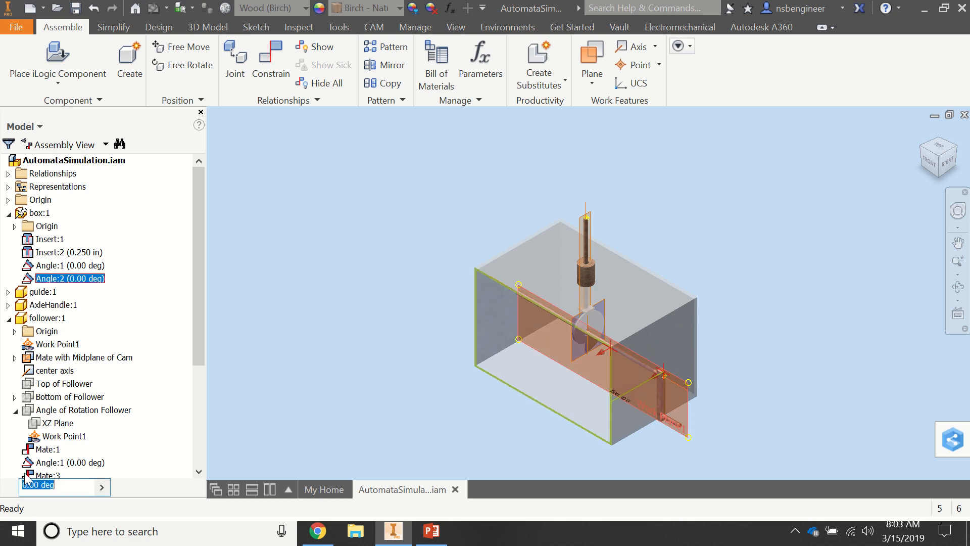
type("45")
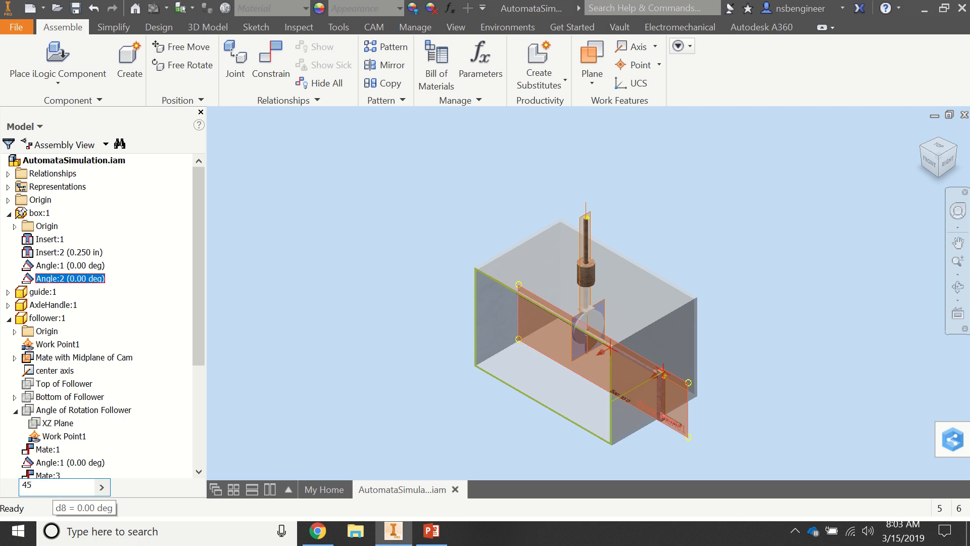
key("Return")
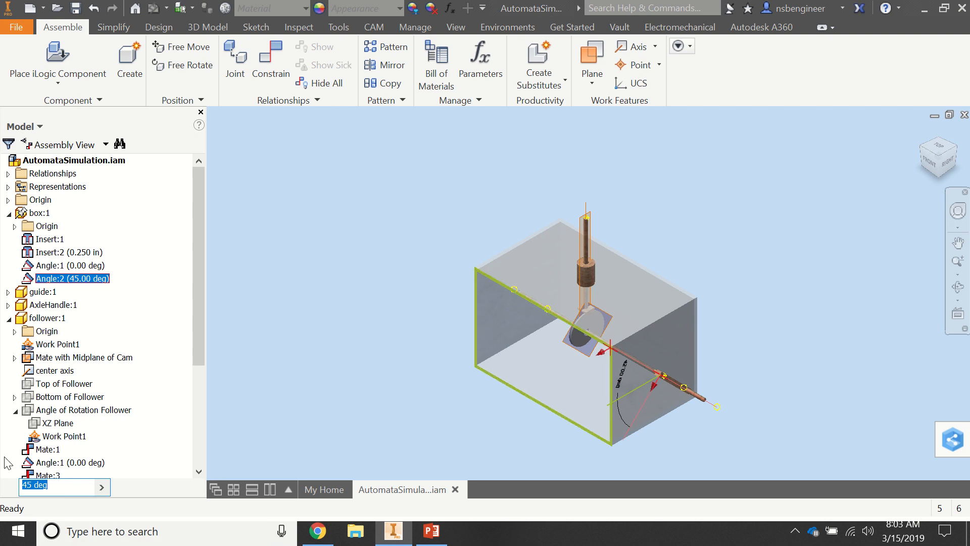
Open a blank workbook in Excel and enter the column headings height in A1 and angle in B1
left_click(15, 532)
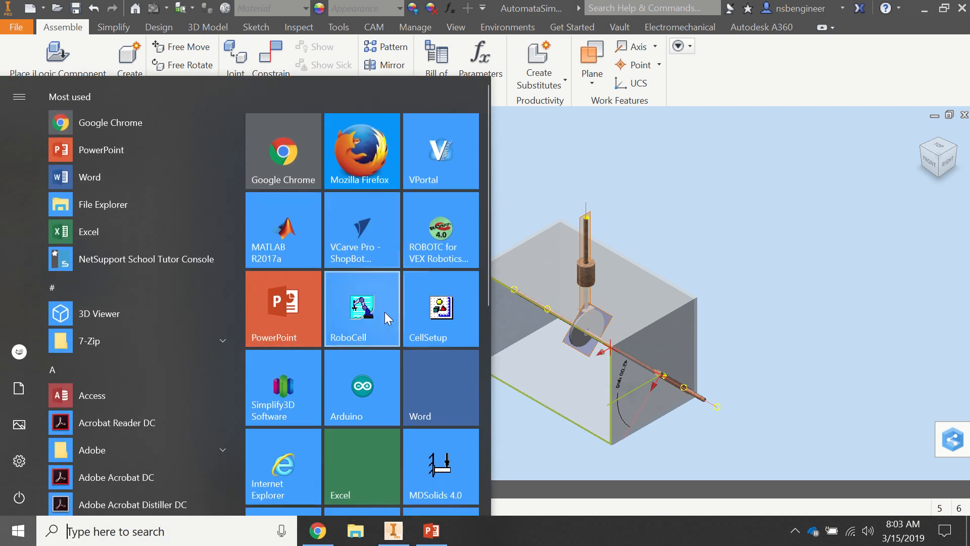
left_click(355, 450)
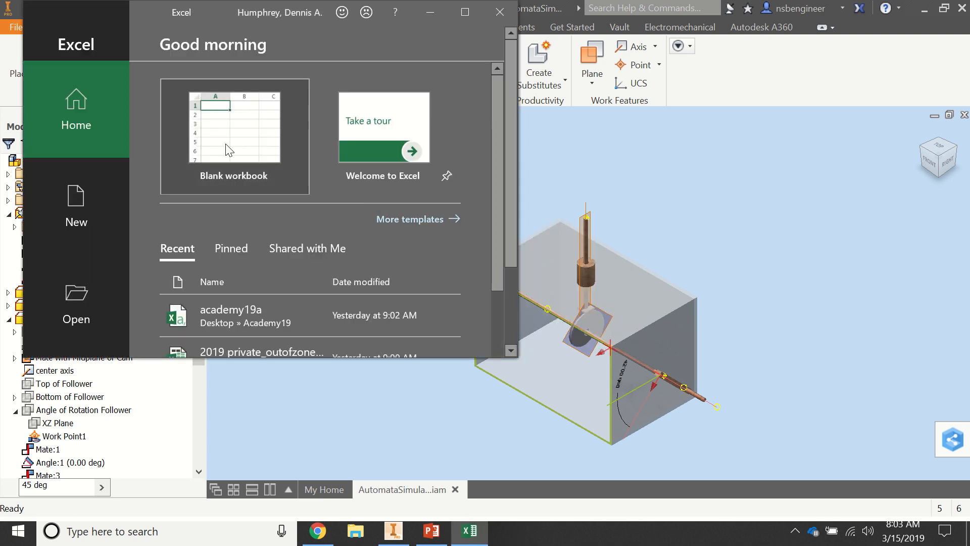
left_click(229, 142)
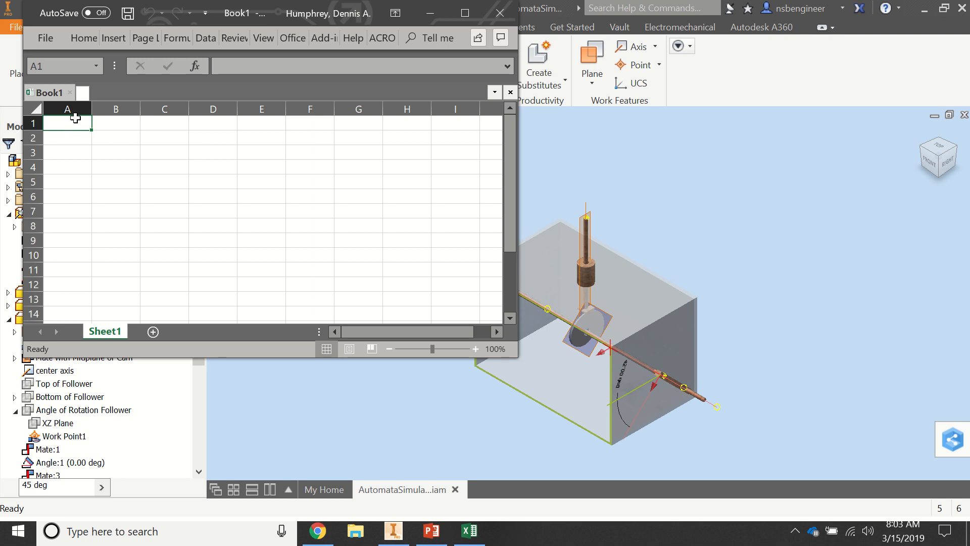
type("height")
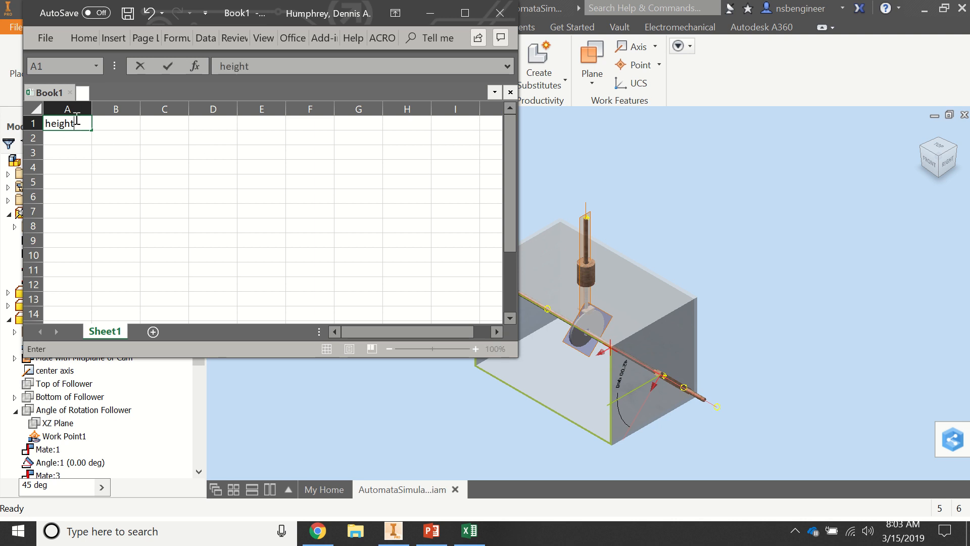
key("Tab")
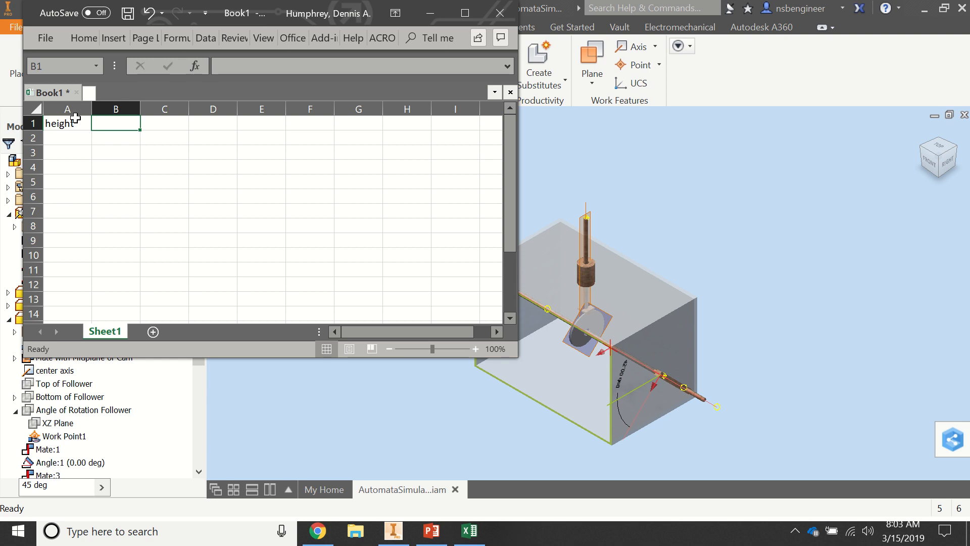
type("angle")
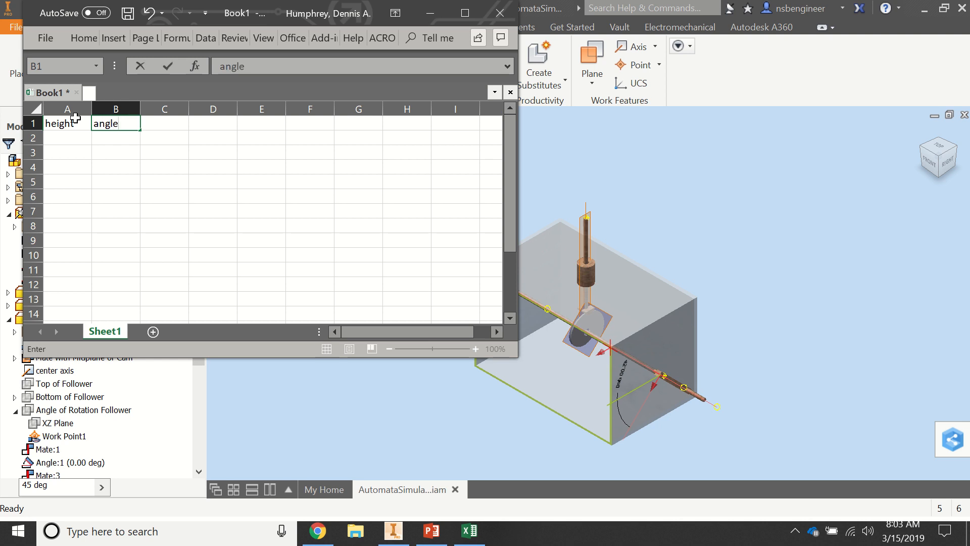
Enter the first two angle values in the angle column: 0 in B2 and 45 in B3
left_click(106, 141)
type("0")
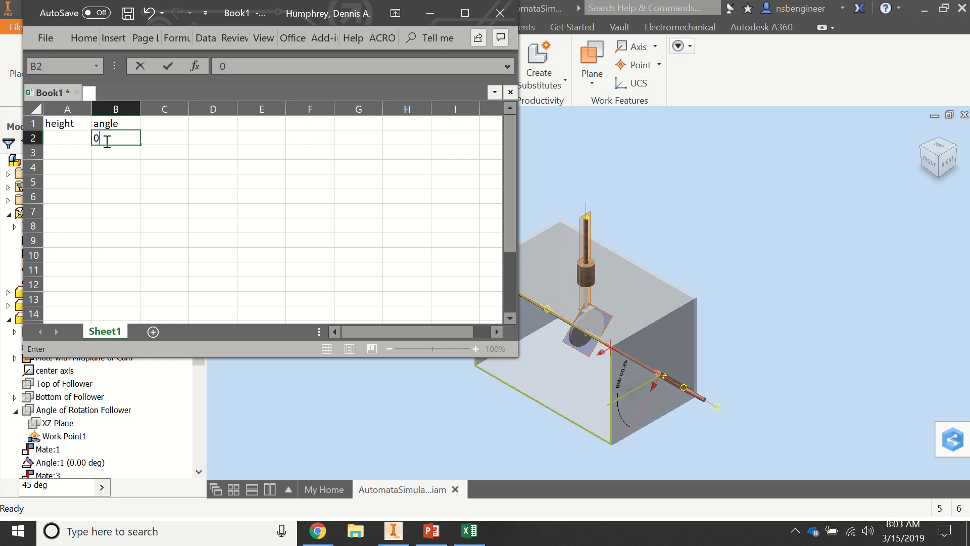
key("Return")
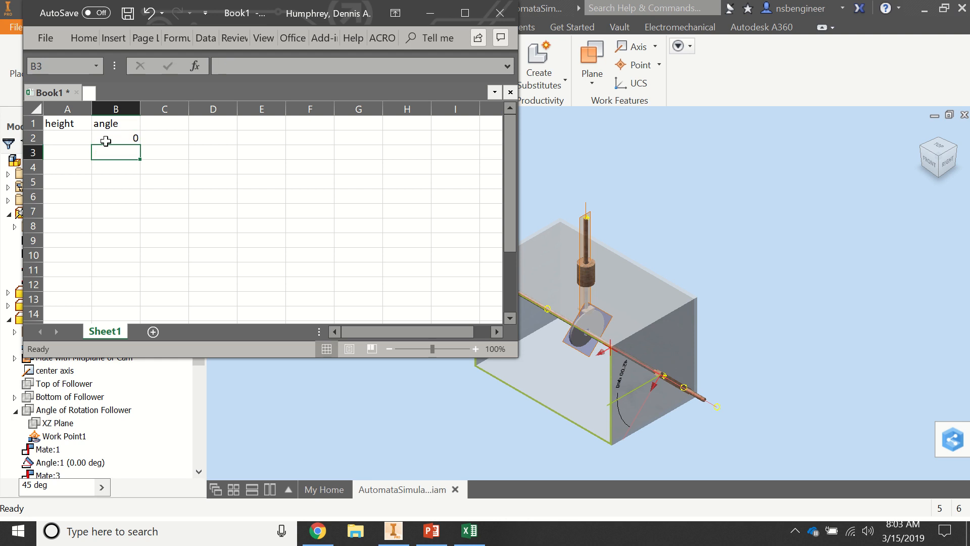
type("45")
key("Return")
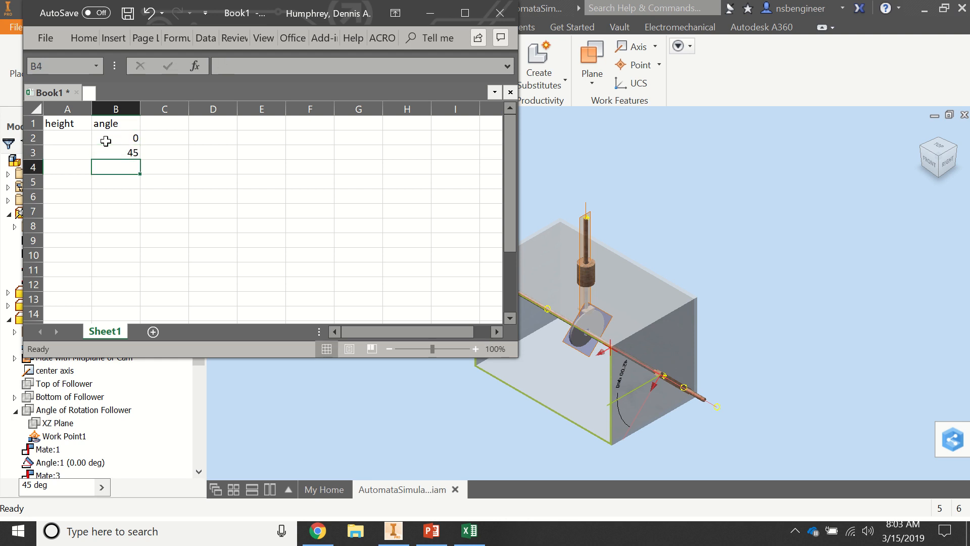
Fill B3:B11 with a linear column series using step value 45, and clear the extra 405 entry in B11
left_click_drag(113, 154, 114, 270)
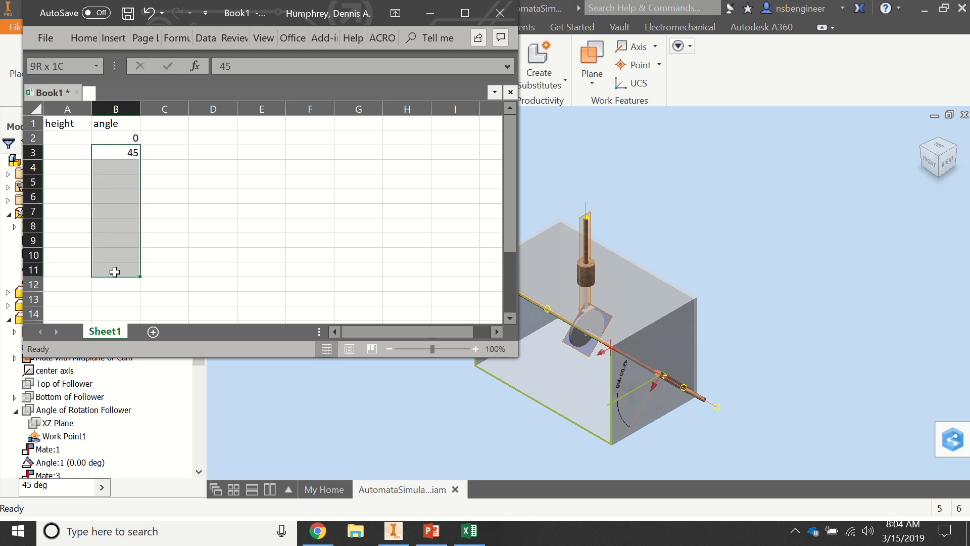
left_click(85, 38)
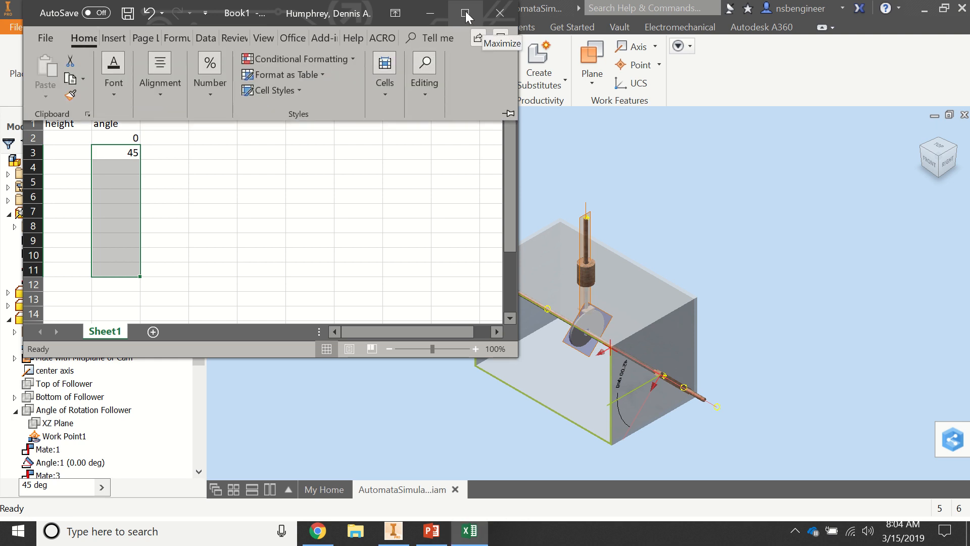
double_click(417, 16)
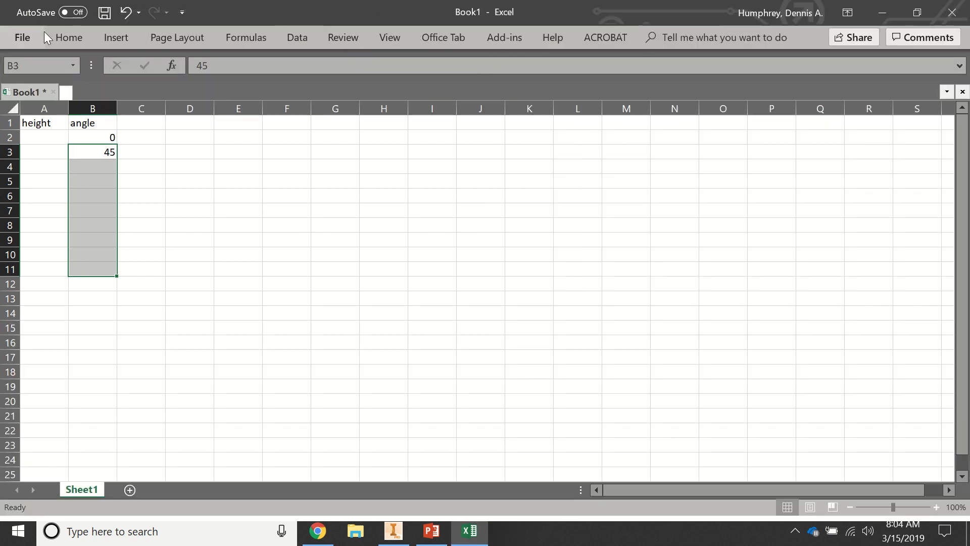
left_click(66, 38)
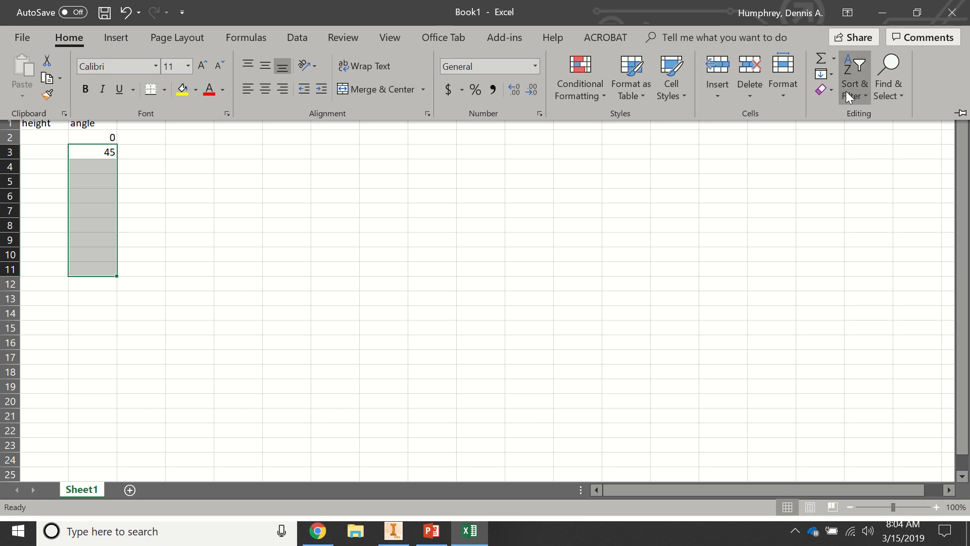
left_click(830, 74)
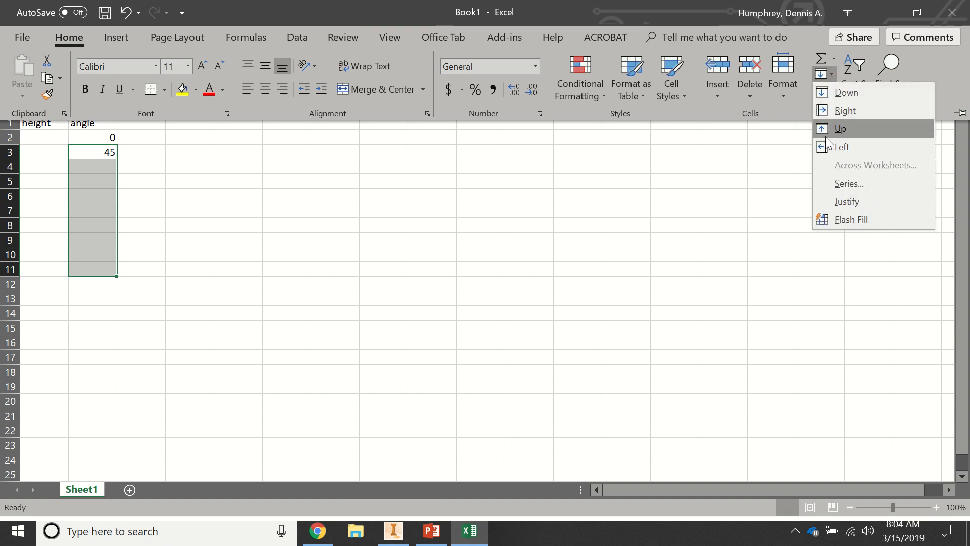
left_click(839, 183)
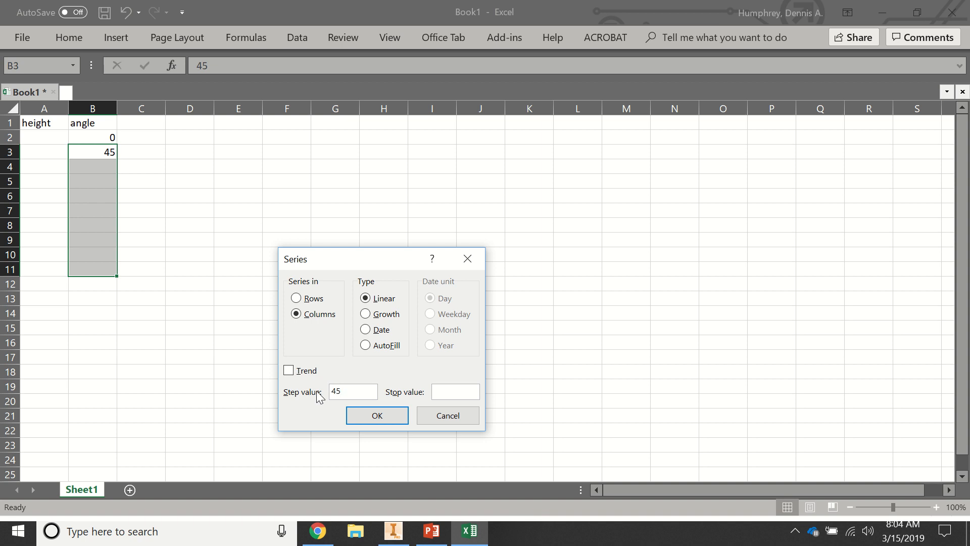
left_click(362, 415)
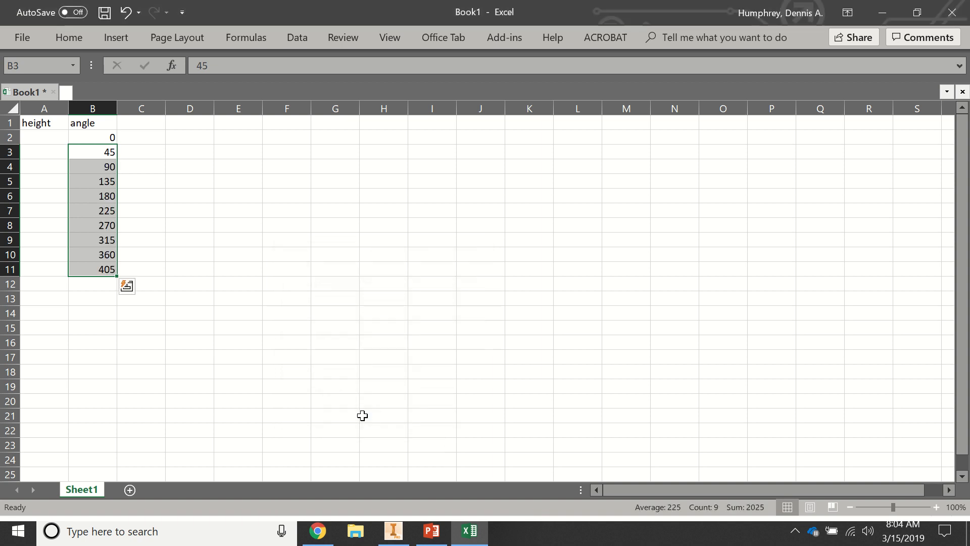
left_click(106, 272)
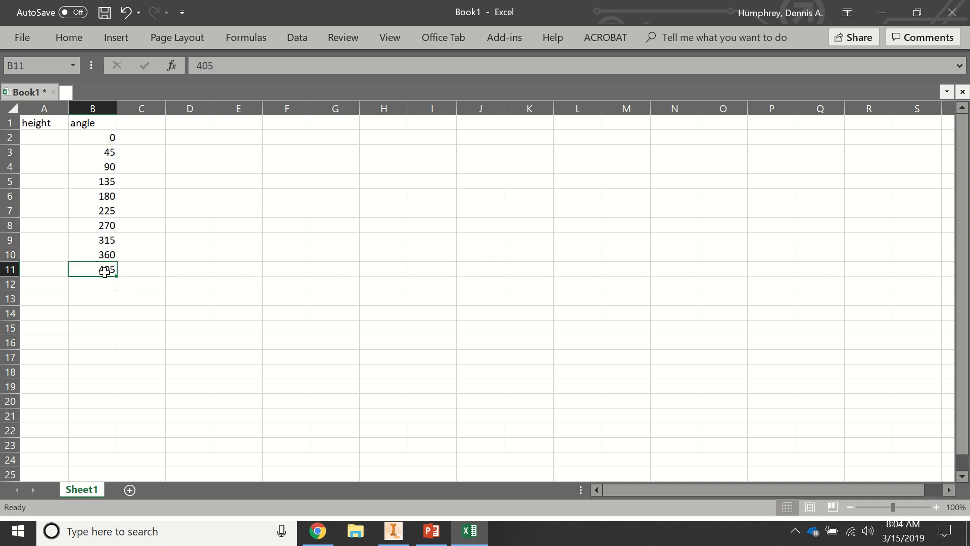
left_click(38, 138)
Switch back to Inventor and place one ruler component in the assembly behind the box
left_click(355, 533)
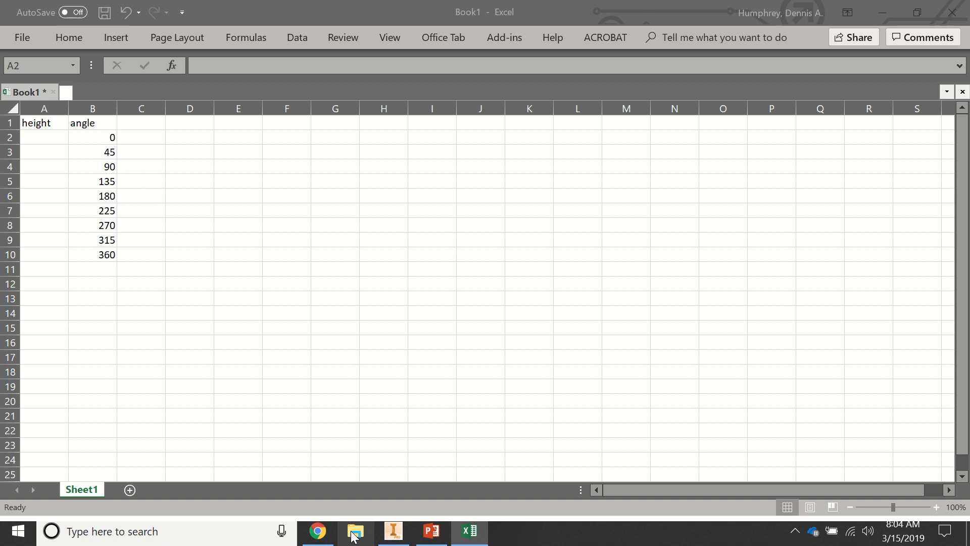
left_click(391, 532)
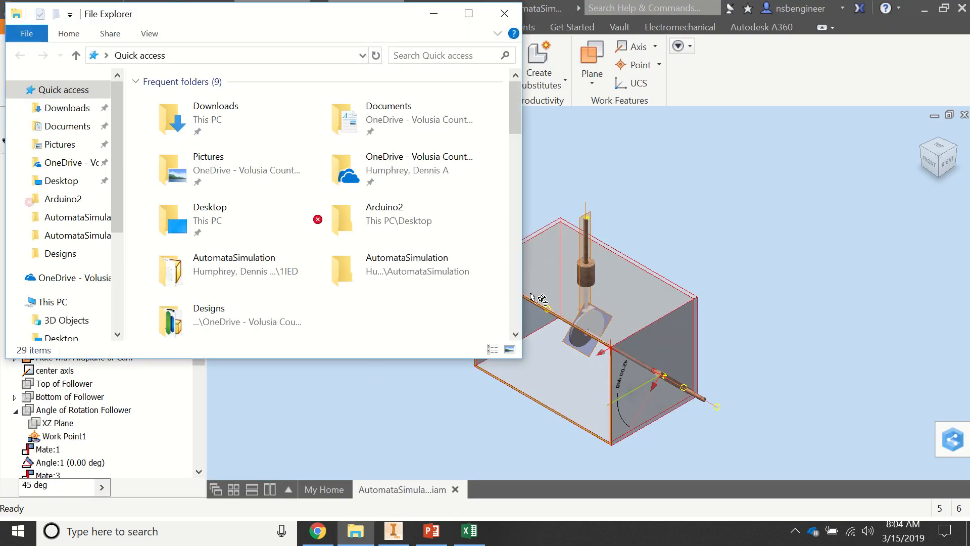
left_click(433, 14)
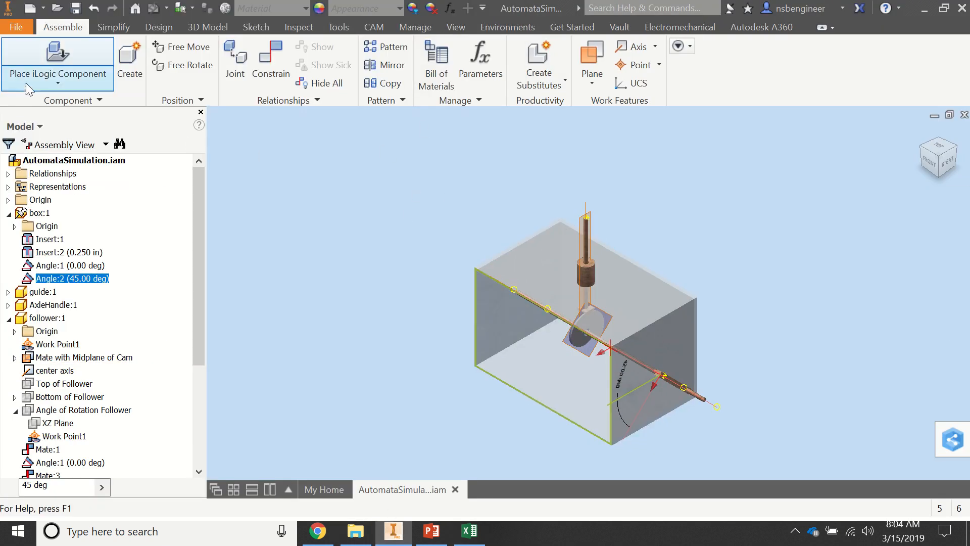
left_click(51, 75)
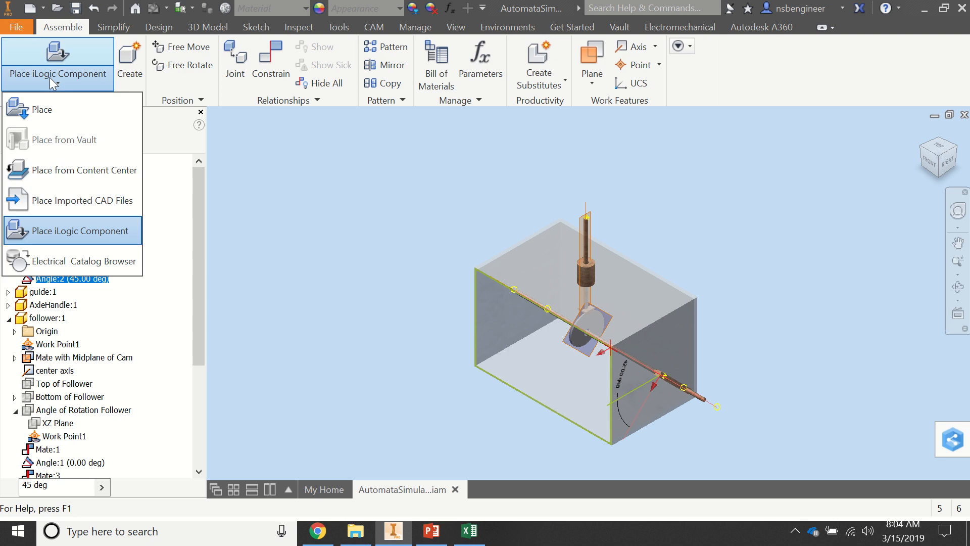
left_click(41, 112)
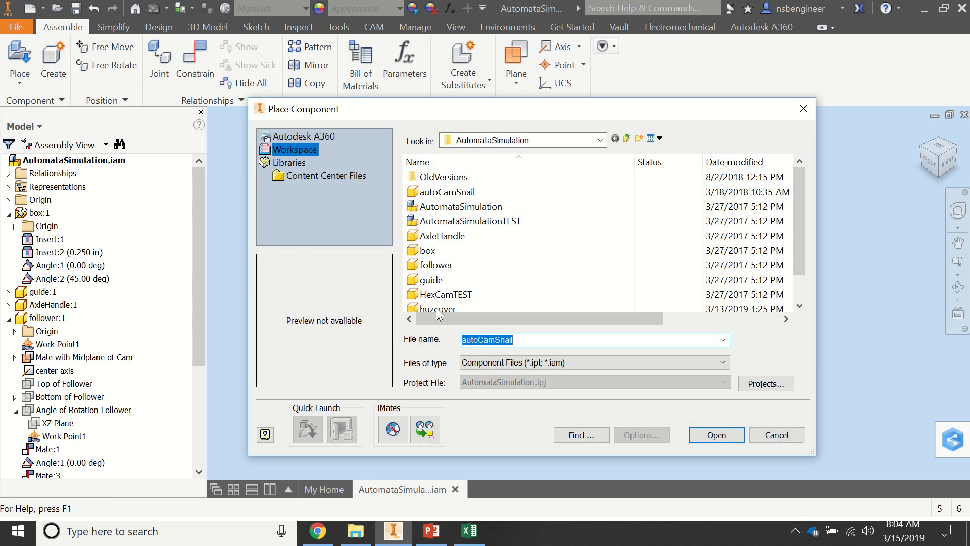
scroll(442, 285, "down", 1)
double_click(432, 298)
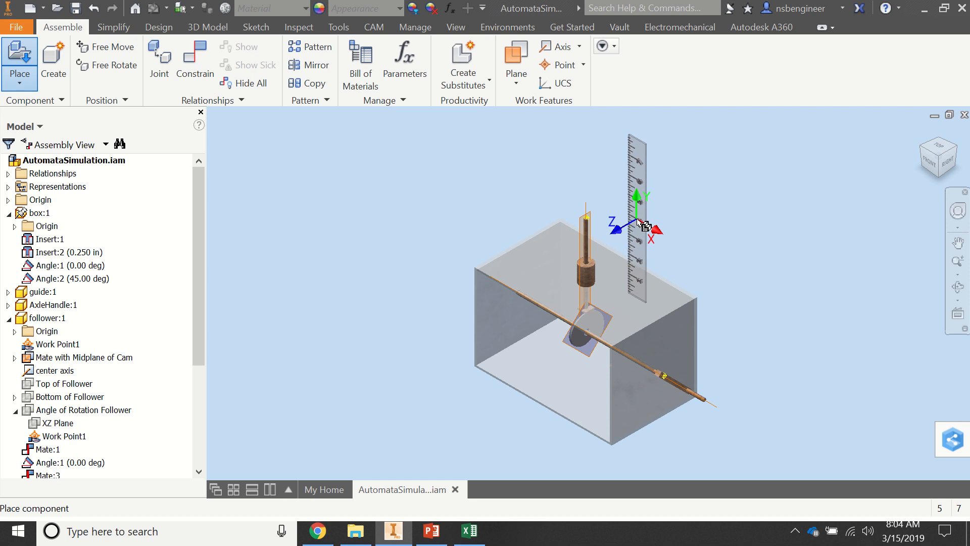
left_click(638, 224)
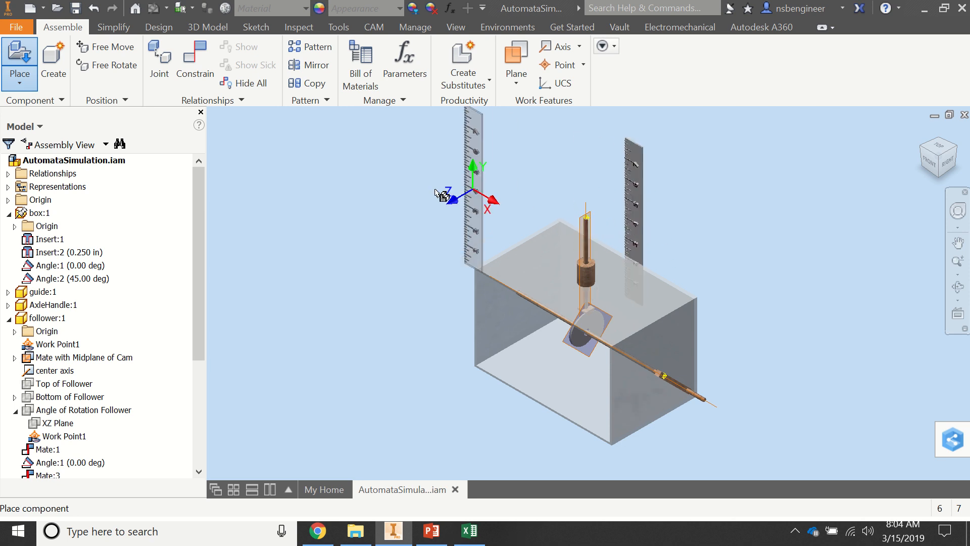
key("Escape")
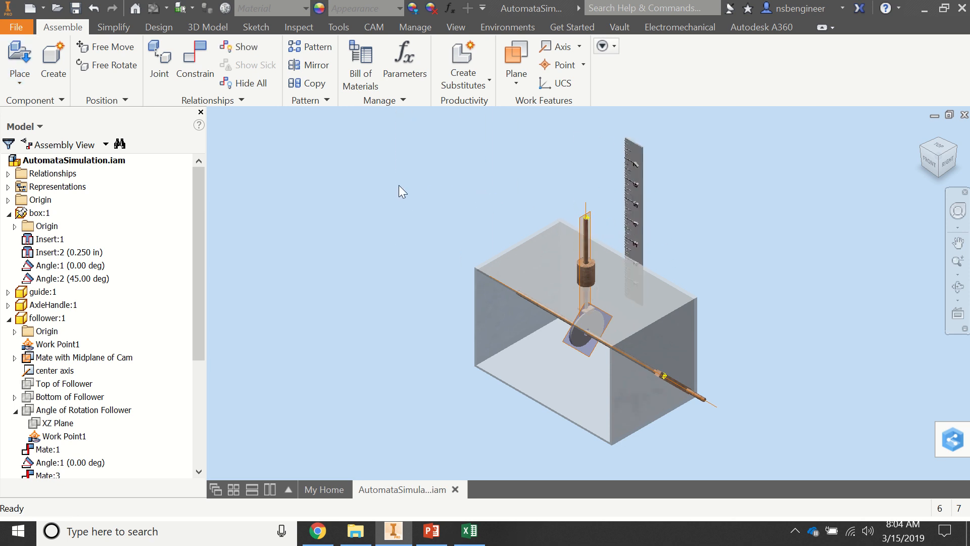
Move the ruler next to the follower and, in the front view, raise it to bring its 6 mark level with the follower's top
scroll(582, 269, "up", 3)
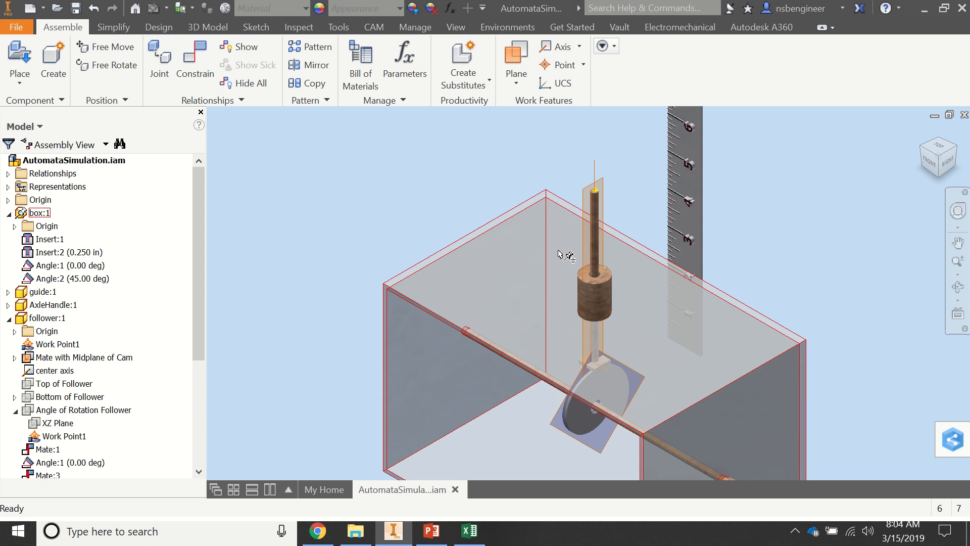
left_click_drag(701, 233, 641, 345)
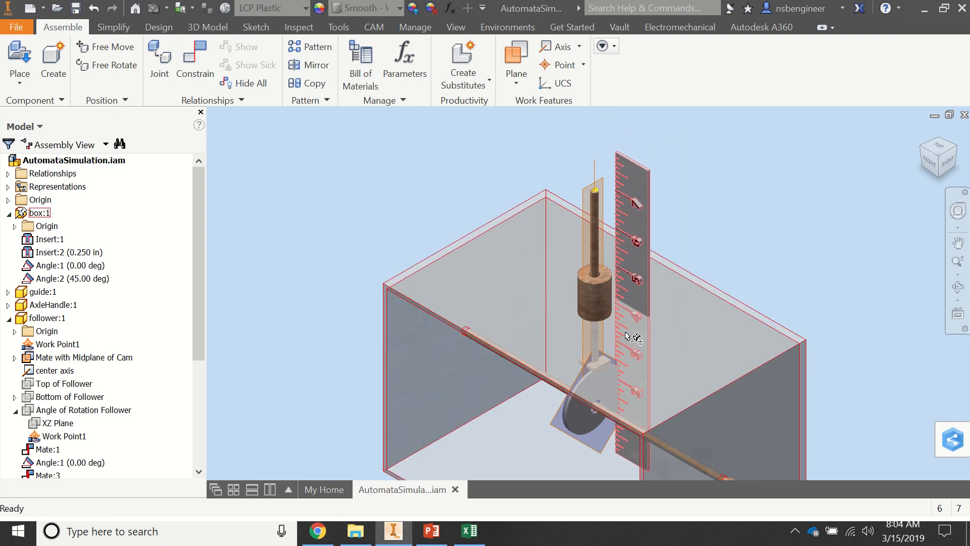
left_click(930, 163)
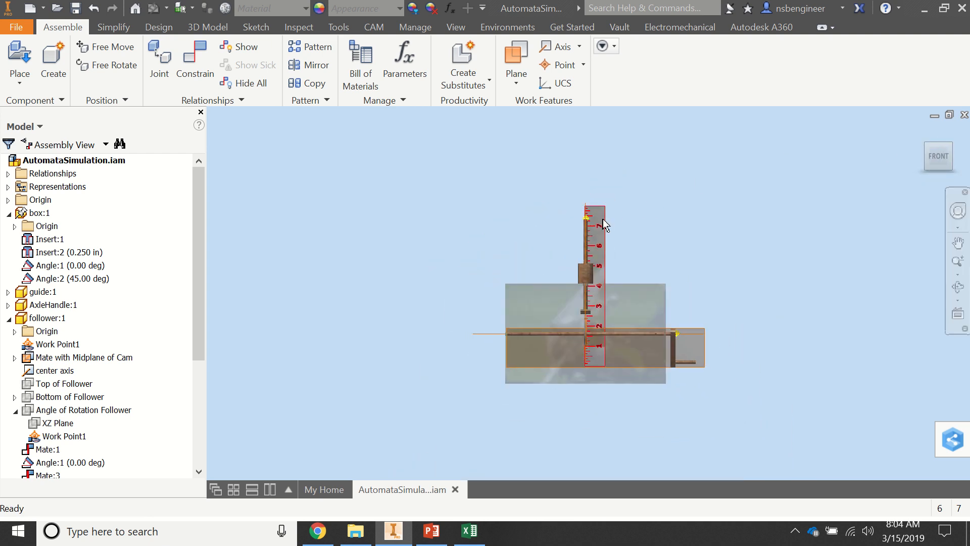
scroll(602, 219, "up", 5)
left_click_drag(543, 315, 550, 133)
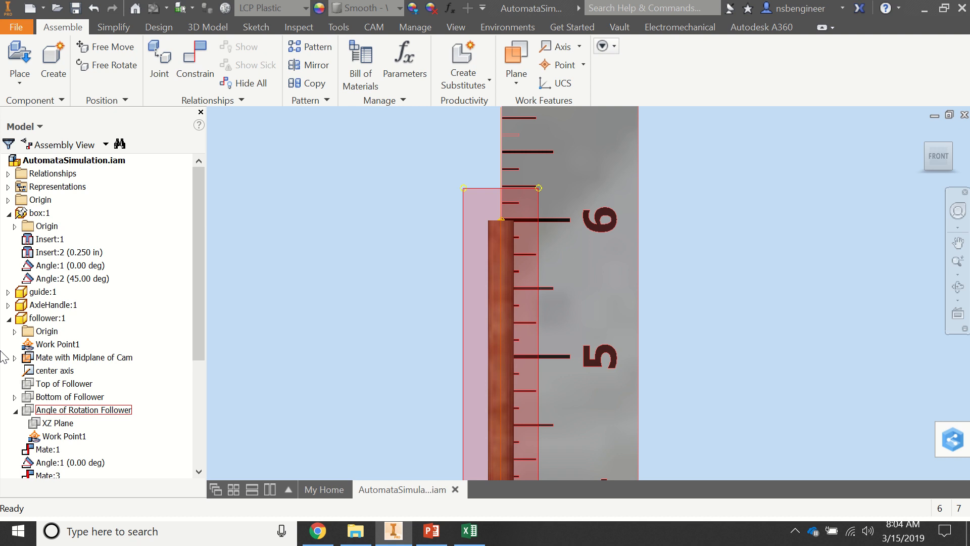
Check the ruler against the follower from a slight angle and fine-adjust its height at the 6 mark in the front view
scroll(326, 351, "down", 5)
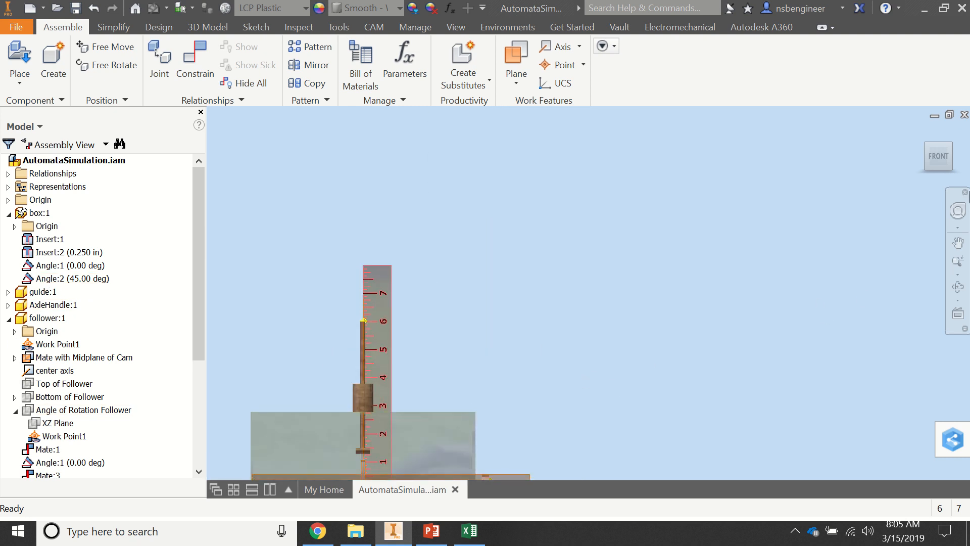
left_click_drag(943, 164, 940, 166)
scroll(402, 320, "up", 3)
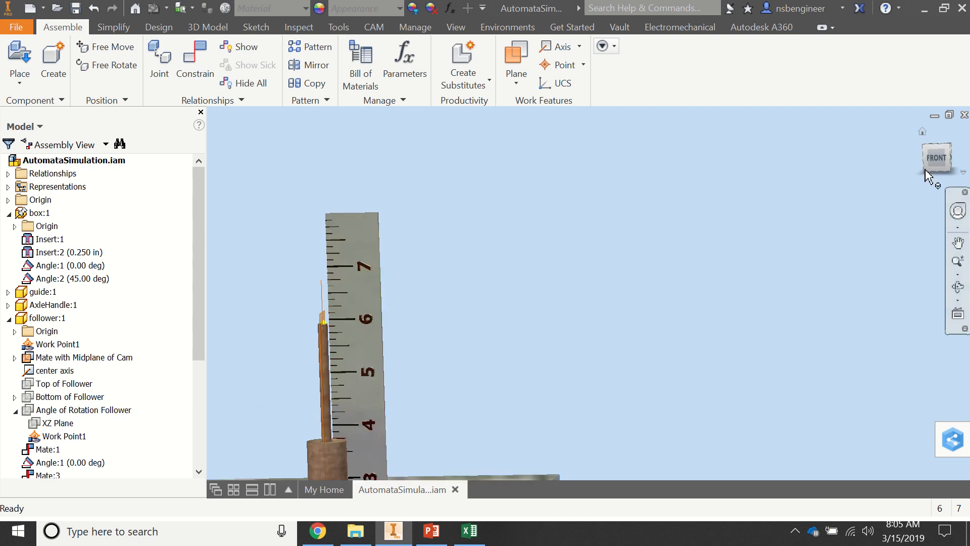
left_click(937, 157)
scroll(591, 233, "up", 5)
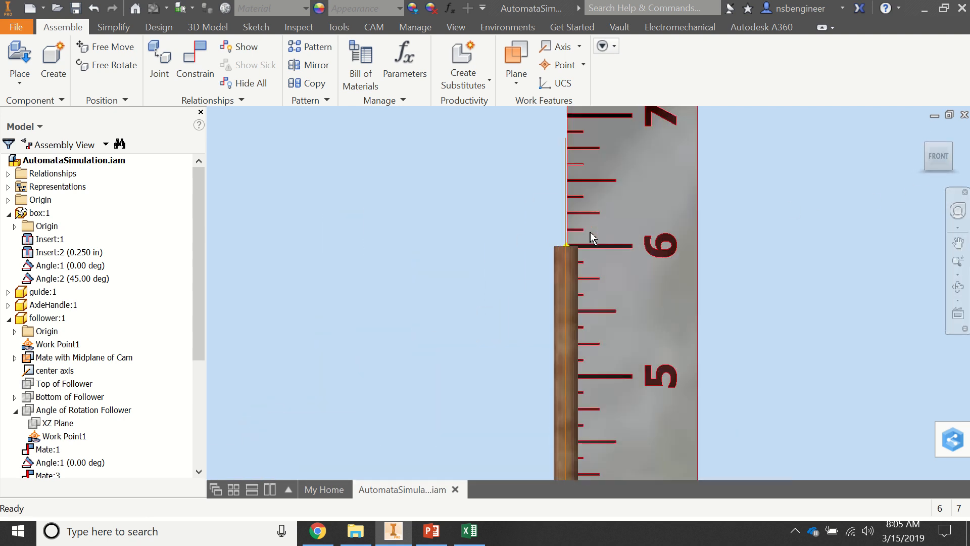
left_click_drag(604, 264, 605, 265)
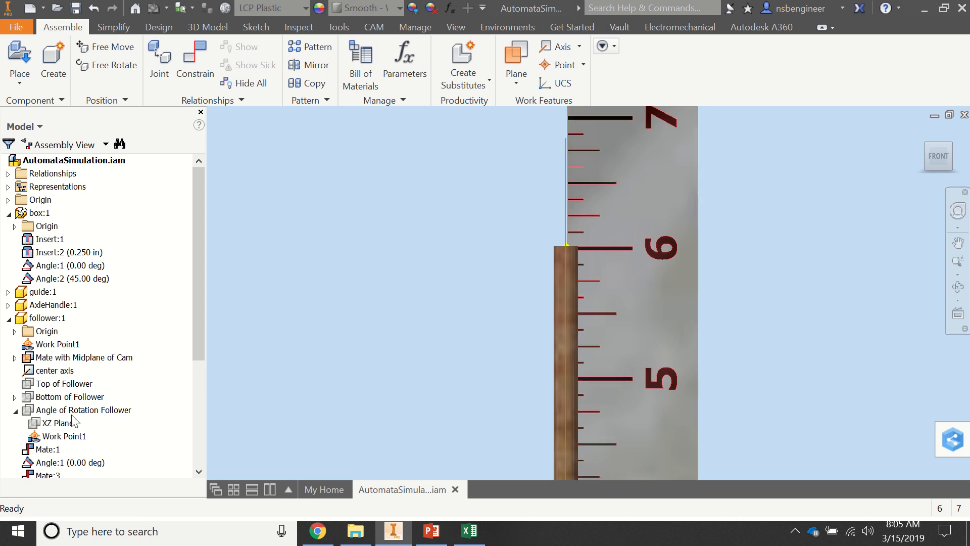
Set the box's Angle:2 constraint to 0 deg
left_click(48, 279)
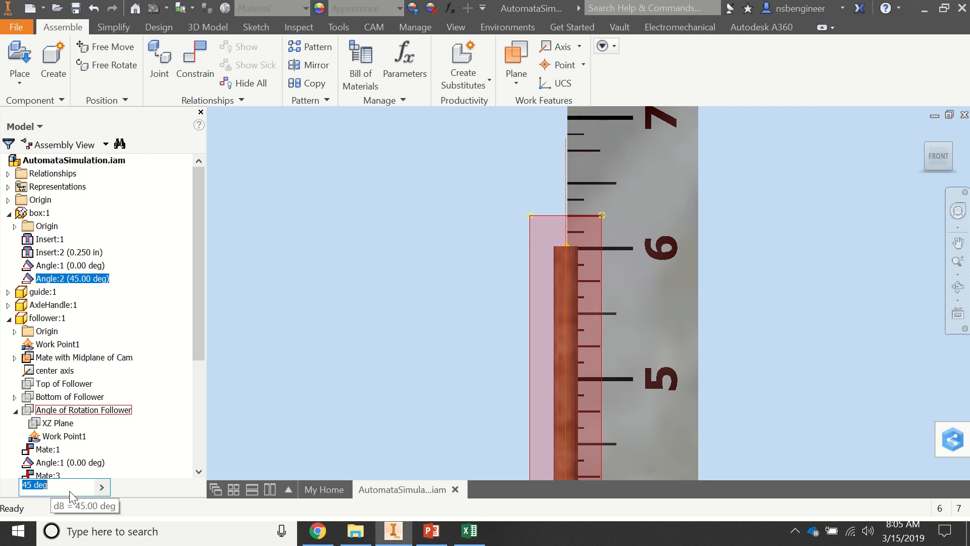
type("0")
key("Return")
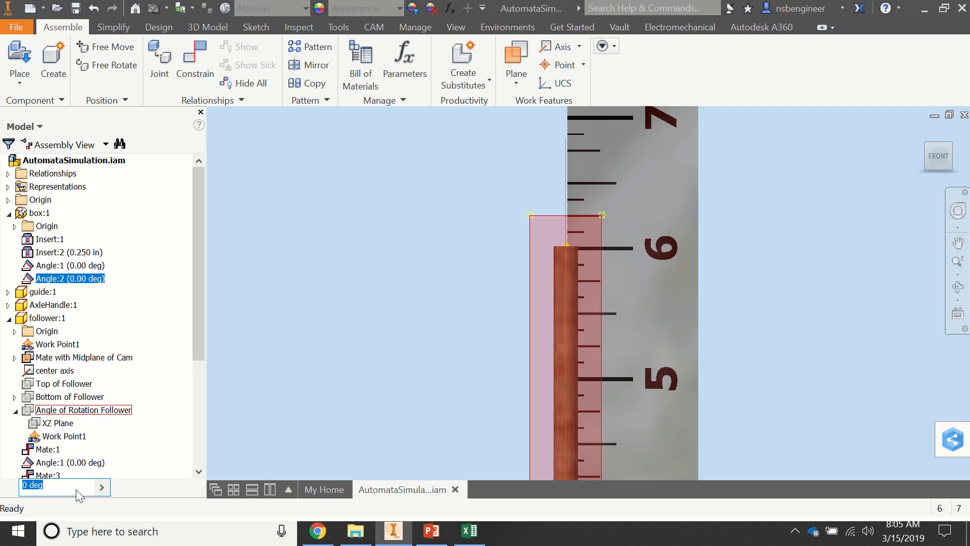
Switch to Excel and record a height of 6 for both the 0 and 45 degree angles in A2 and A3
left_click(470, 531)
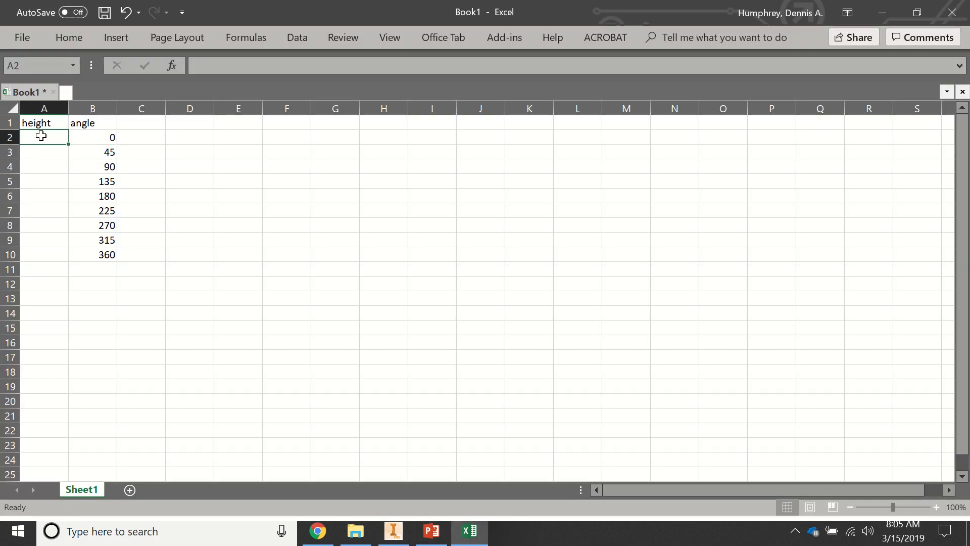
type("6")
left_click(47, 151)
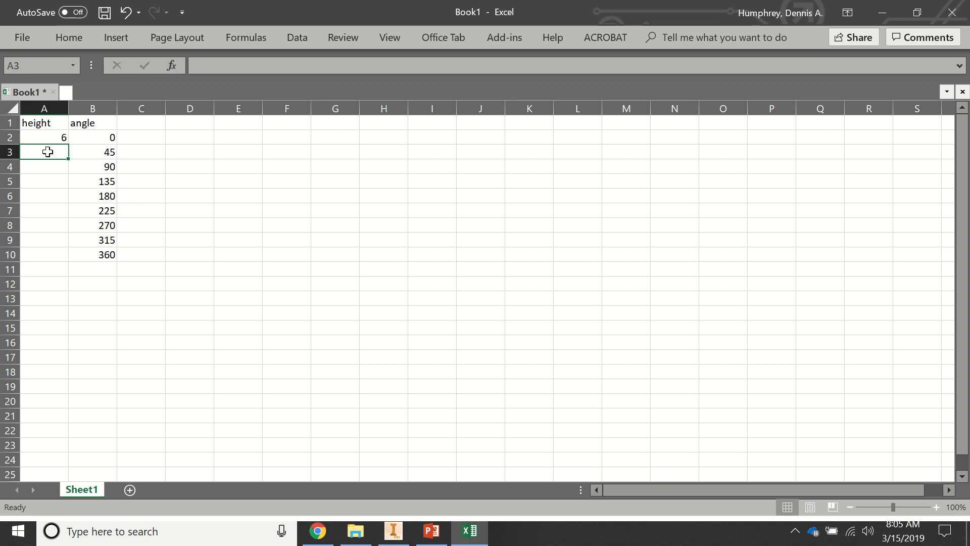
type("6")
left_click(56, 166)
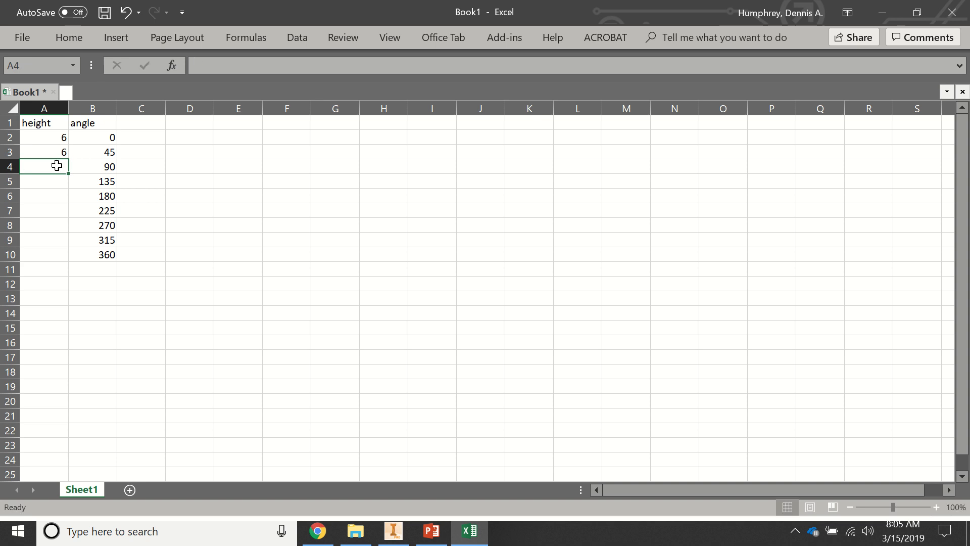
Switch back to Inventor and set the box's Angle:2 constraint to 90 deg, followed by 135 deg, to read the follower height at each
left_click(393, 531)
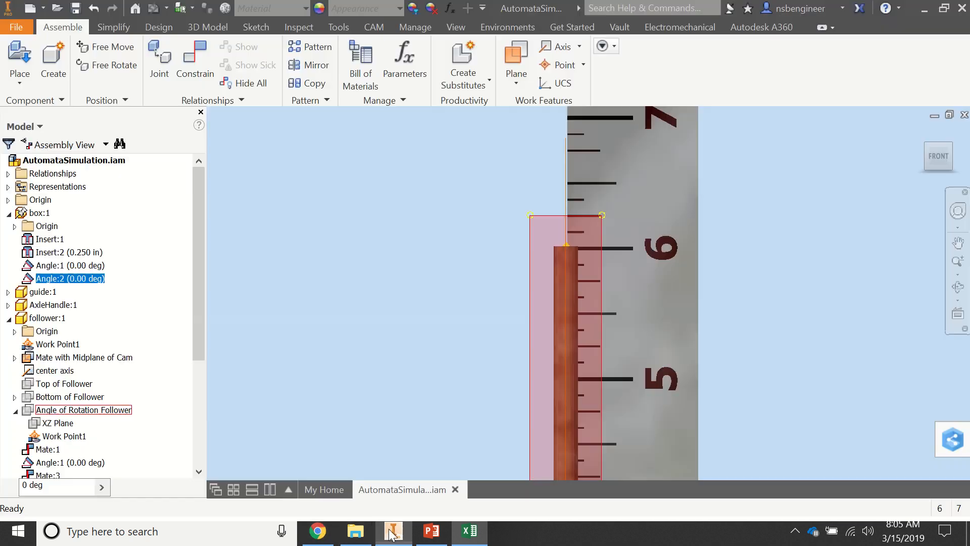
double_click(85, 486)
type("9")
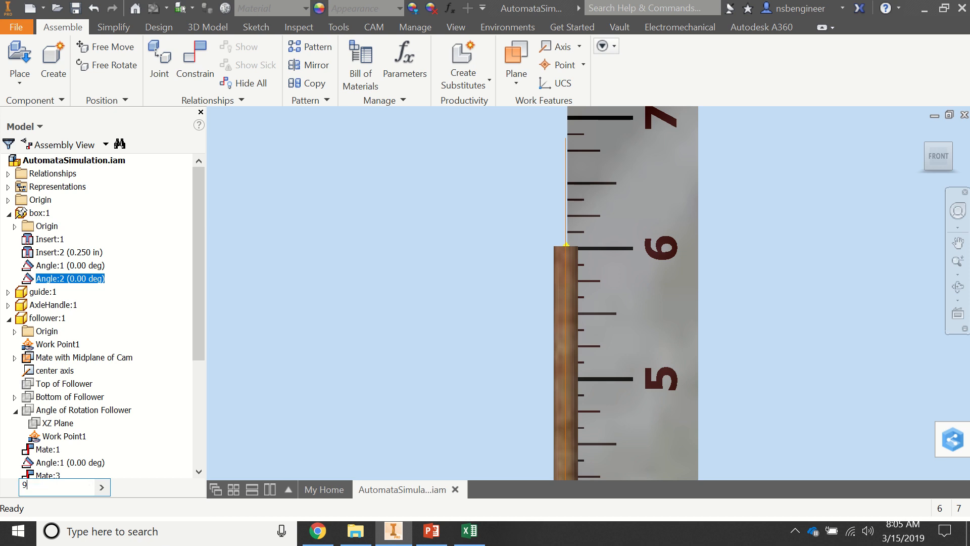
type("0")
key("Return")
type("1")
key("Return")
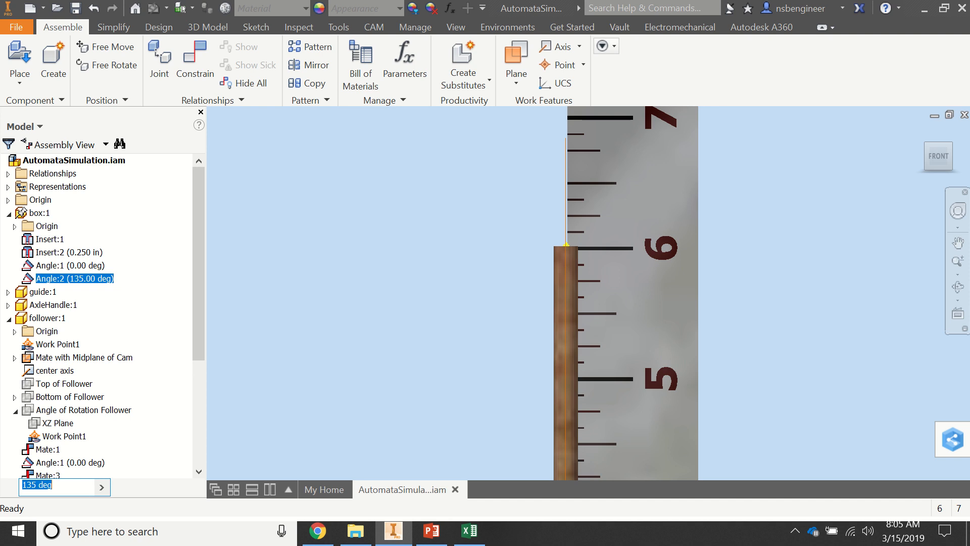
Set the box's Angle:2 constraint to 210 deg and check the follower's height against the ruler
type("1")
key("Return")
type("210")
key("Return")
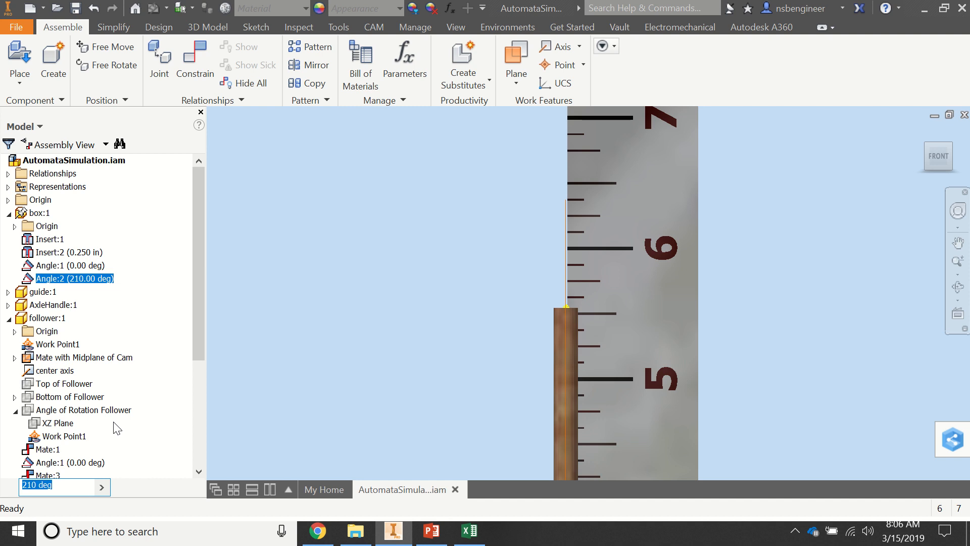
Switch to Excel and record a height of 6 for the 90, 135 and 180 degree angles in A4 to A6
left_click(474, 539)
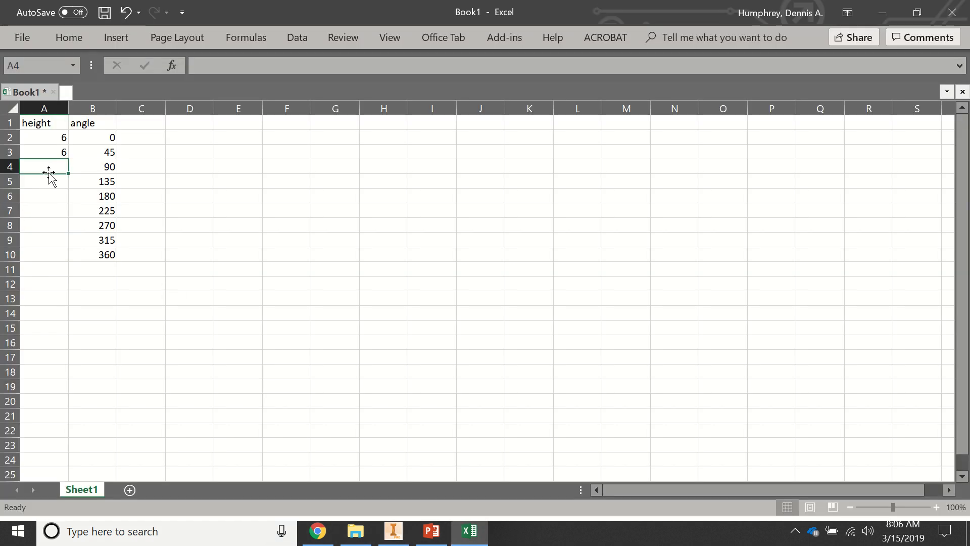
type("6")
key("Return")
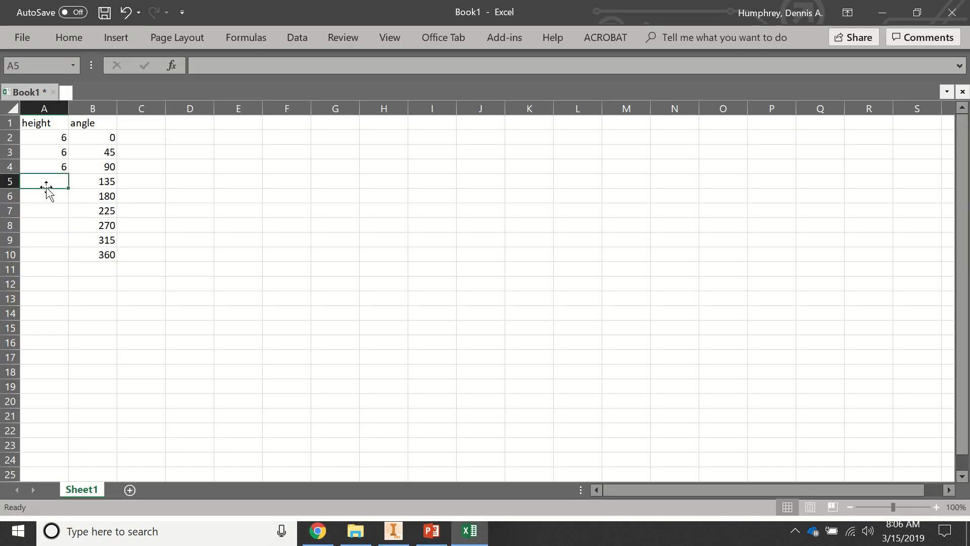
type("6")
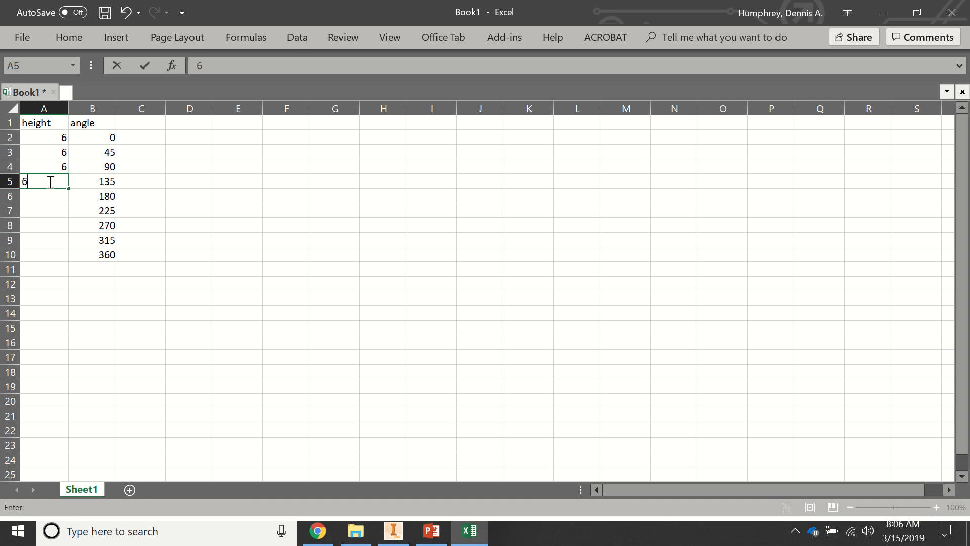
key("Return")
type("6")
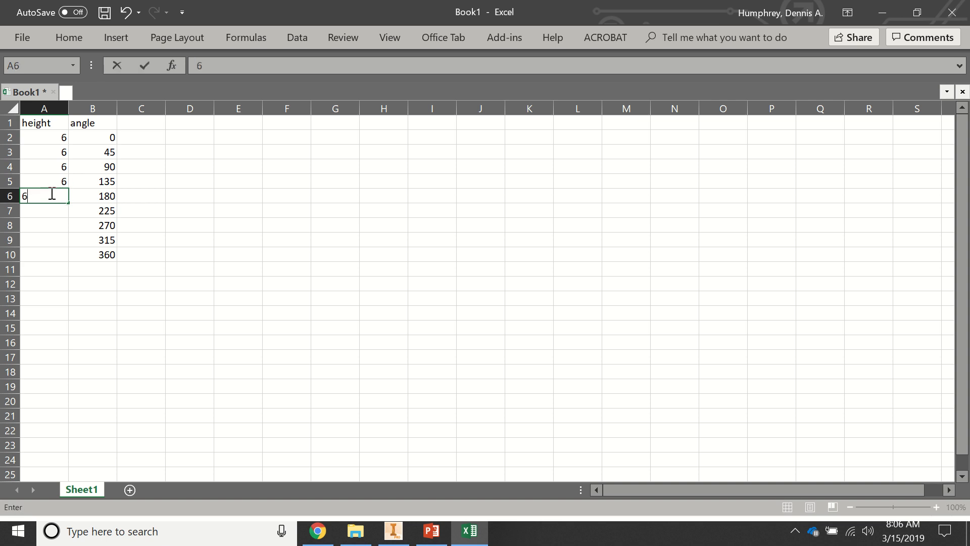
key("Return")
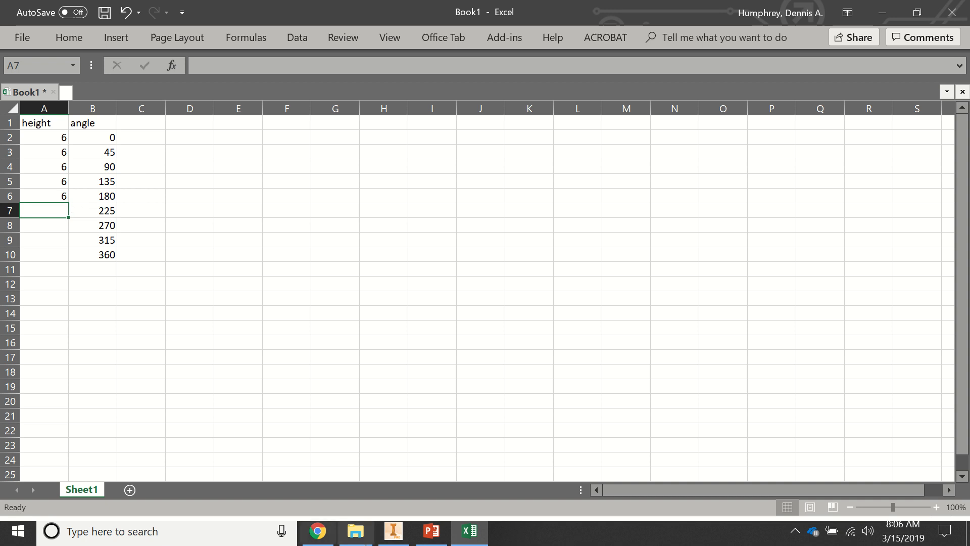
Switch back to Inventor and set the box's Angle:2 constraint to 225 deg to read the follower height
left_click(393, 530)
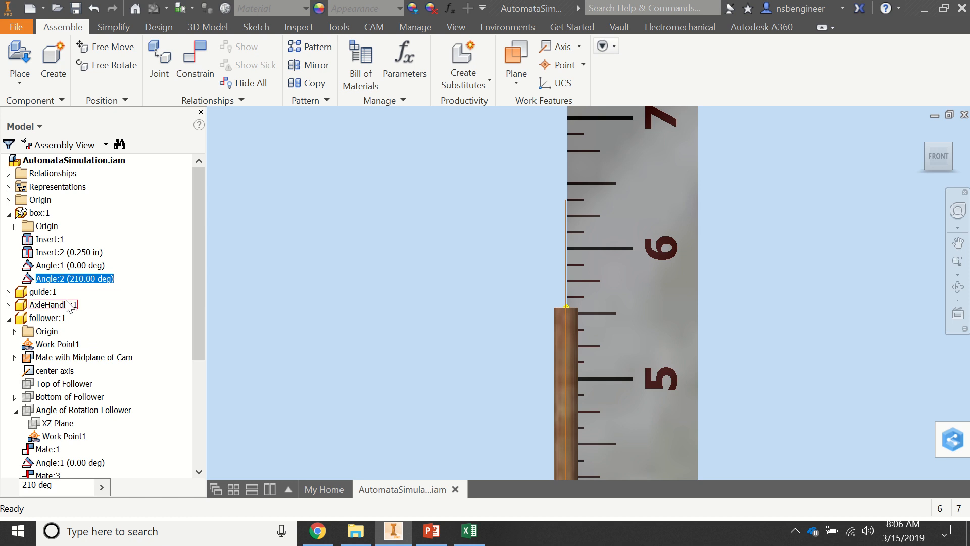
left_click(53, 486)
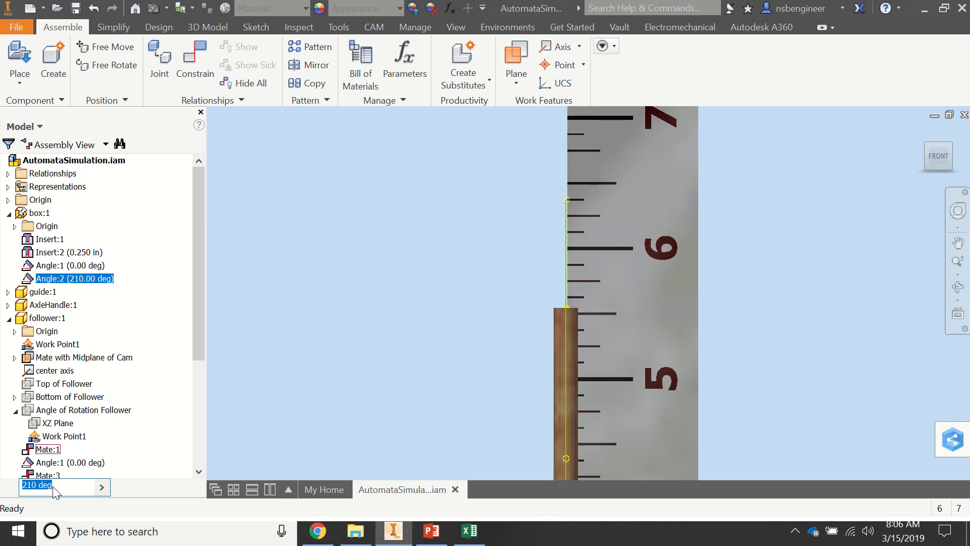
type("225")
key("Return")
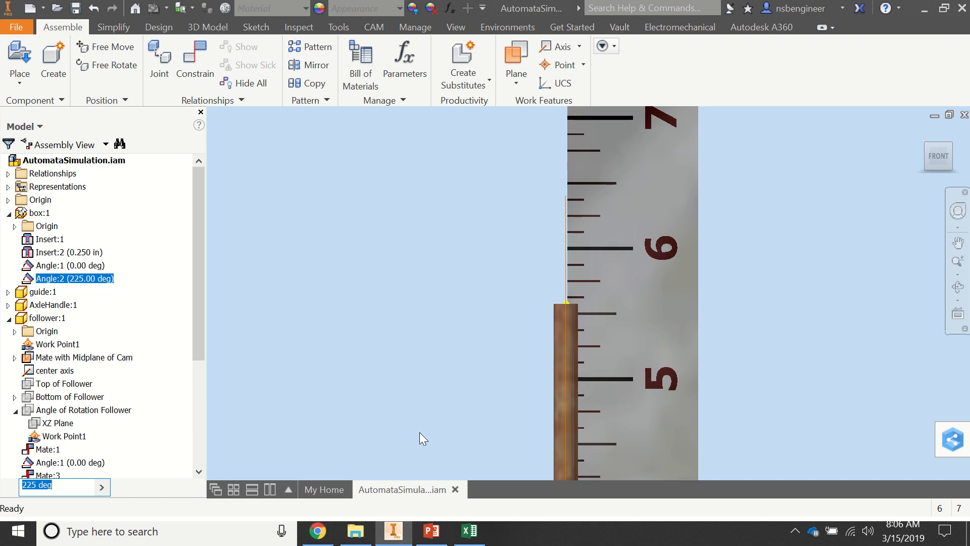
Switch to Excel and record heights of 5.0625, 5, 6 and 6 in A7 to A10 for the 225 to 360 degree angles
left_click(470, 531)
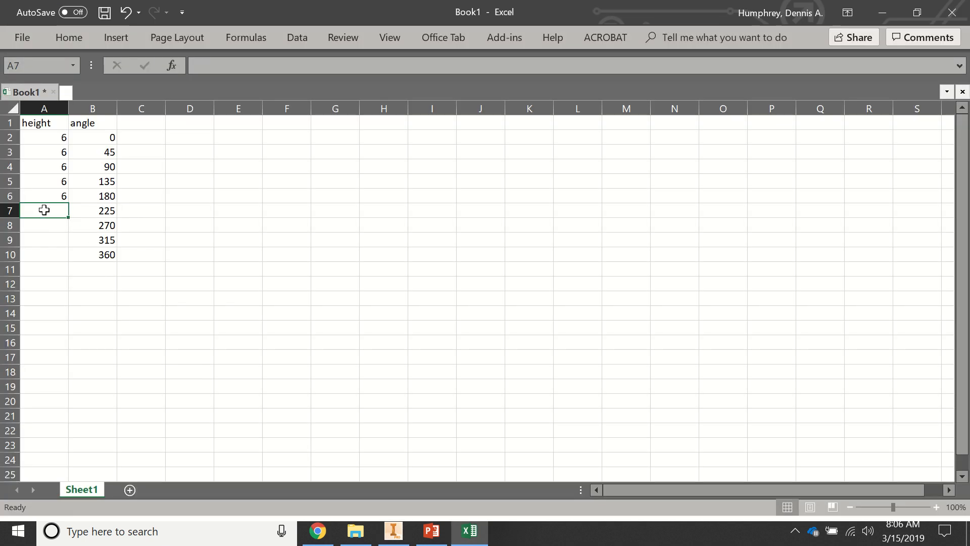
type("5.0625")
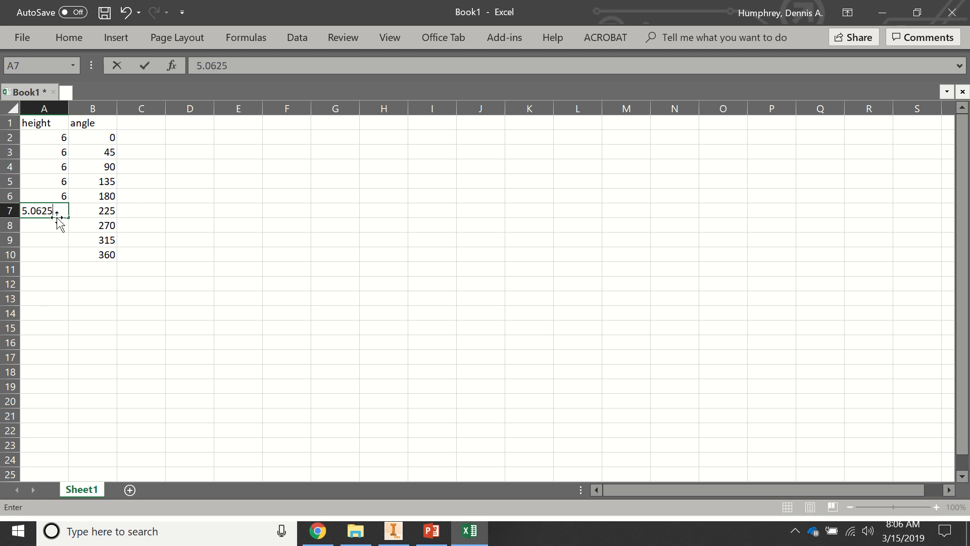
left_click(57, 223)
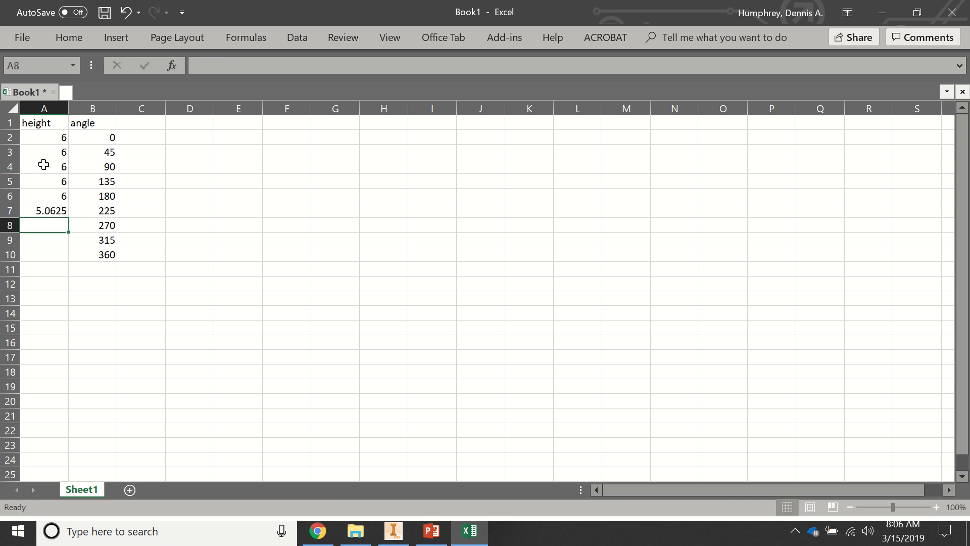
type("5")
left_click(50, 242)
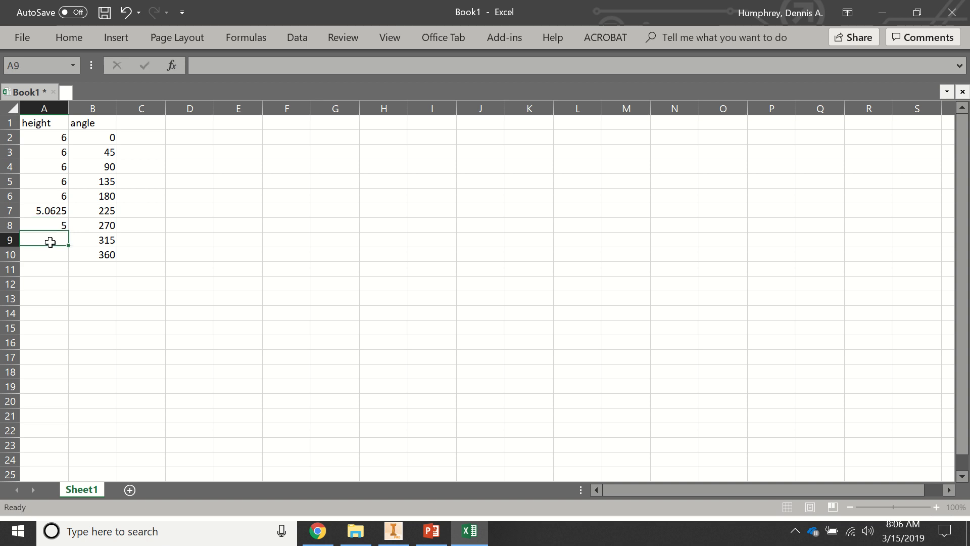
type("6")
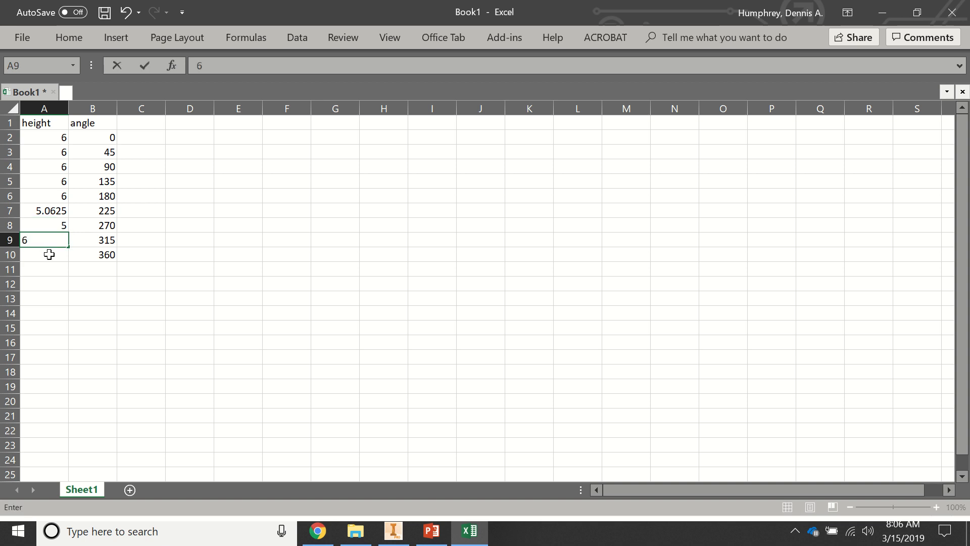
left_click(50, 256)
type("6")
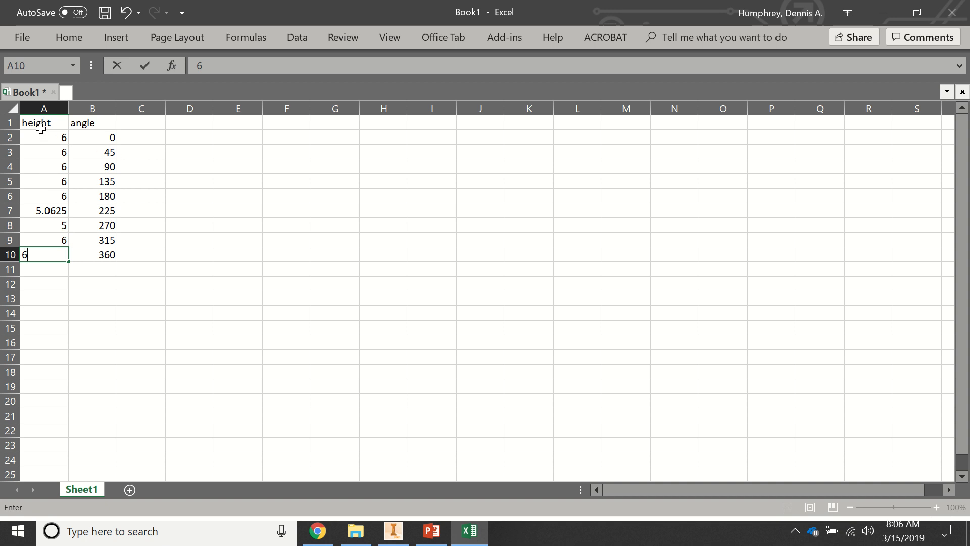
left_click(196, 240)
Insert a scatter chart with straight lines and markers from the height and angle data in A1:B10
left_click_drag(46, 124, 104, 255)
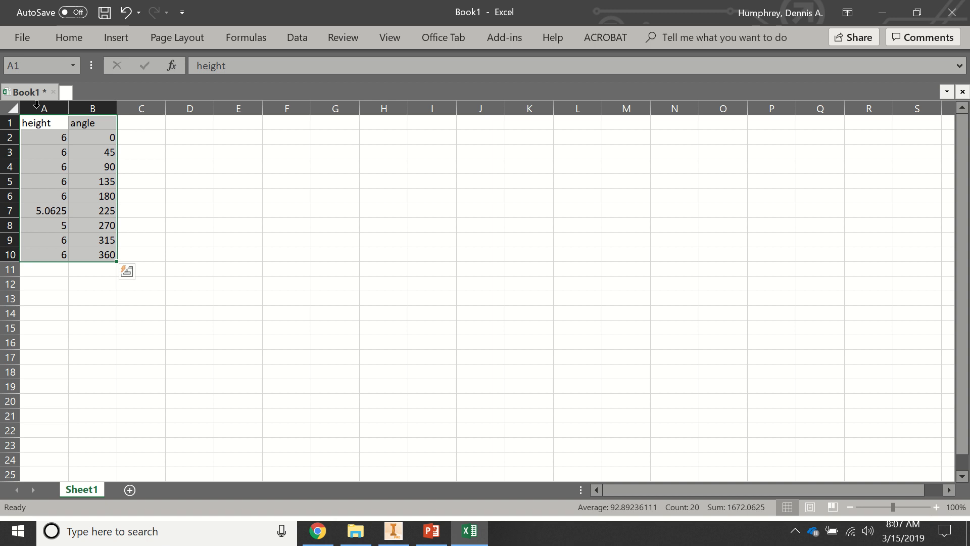
left_click(69, 31)
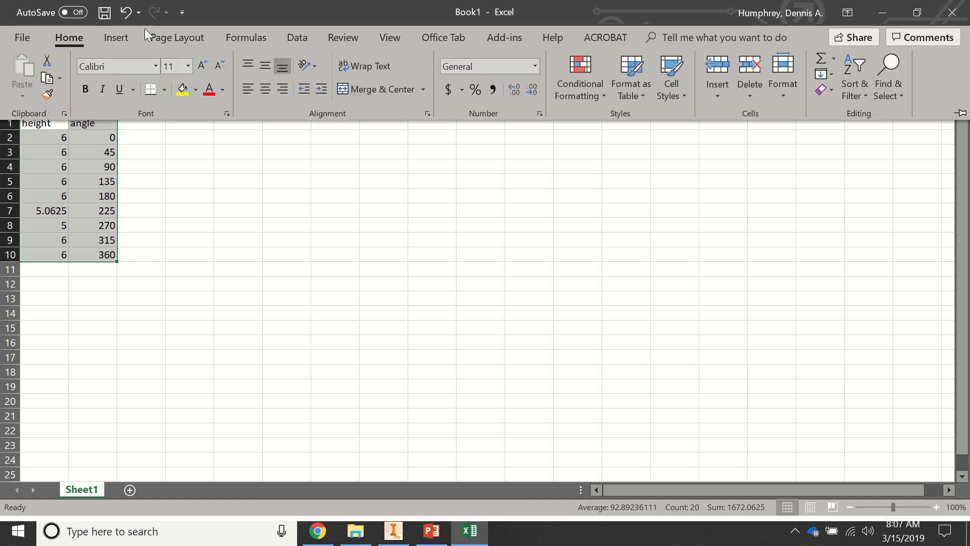
left_click(116, 39)
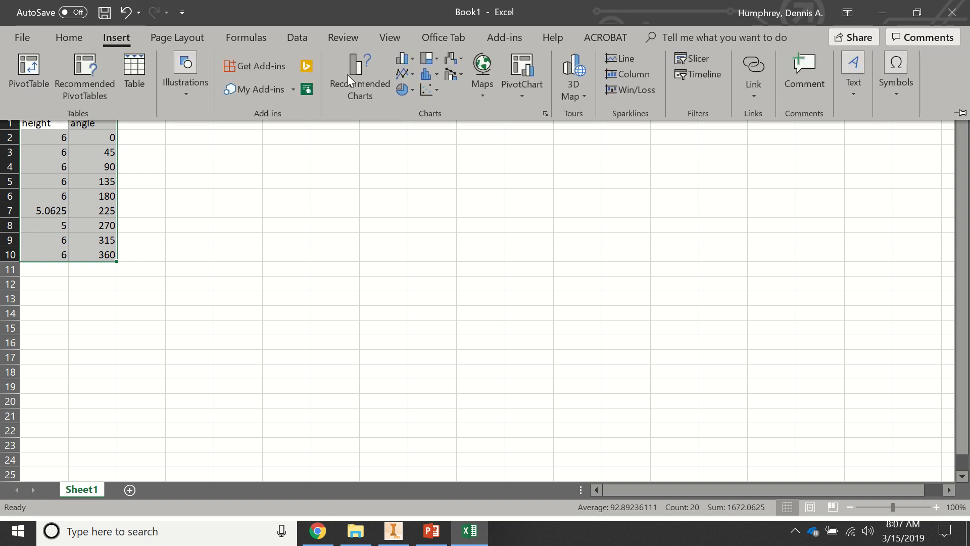
left_click(427, 89)
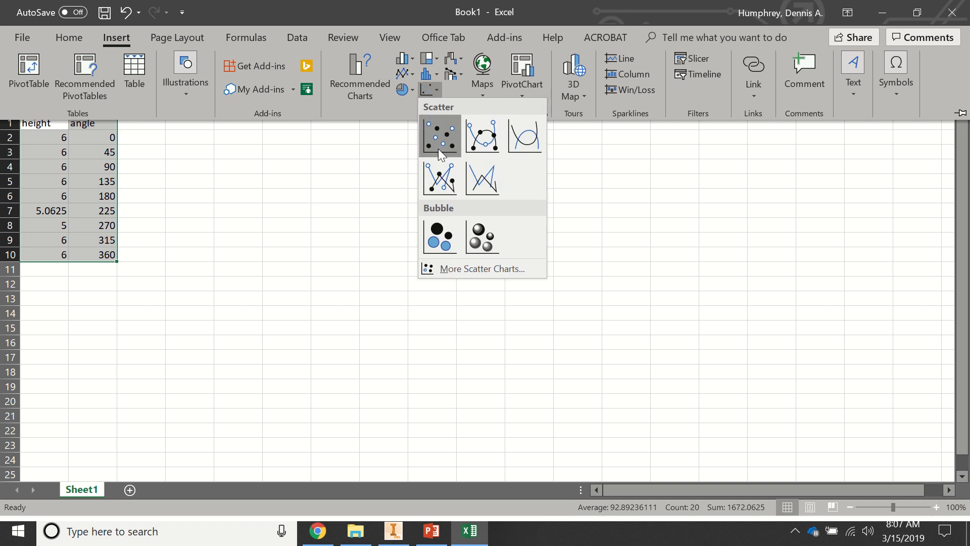
left_click(440, 186)
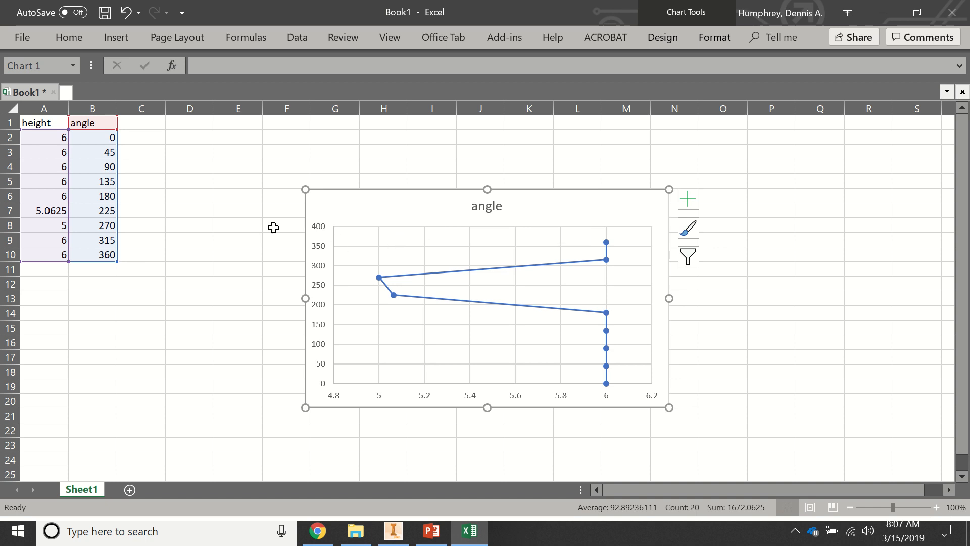
left_click(176, 183)
left_click(534, 333)
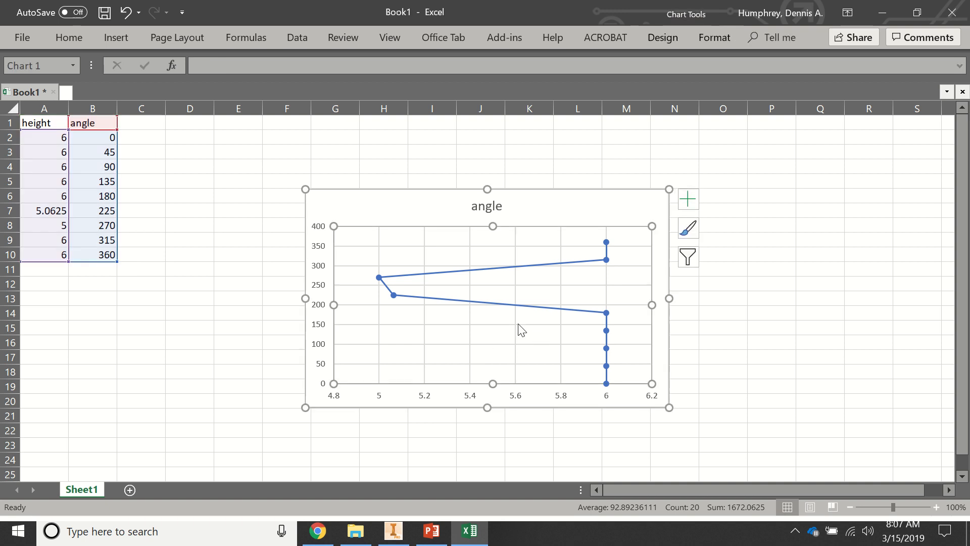
Delete the scatter chart that plots angle against height
left_click(478, 207)
left_click(401, 189)
key("Delete")
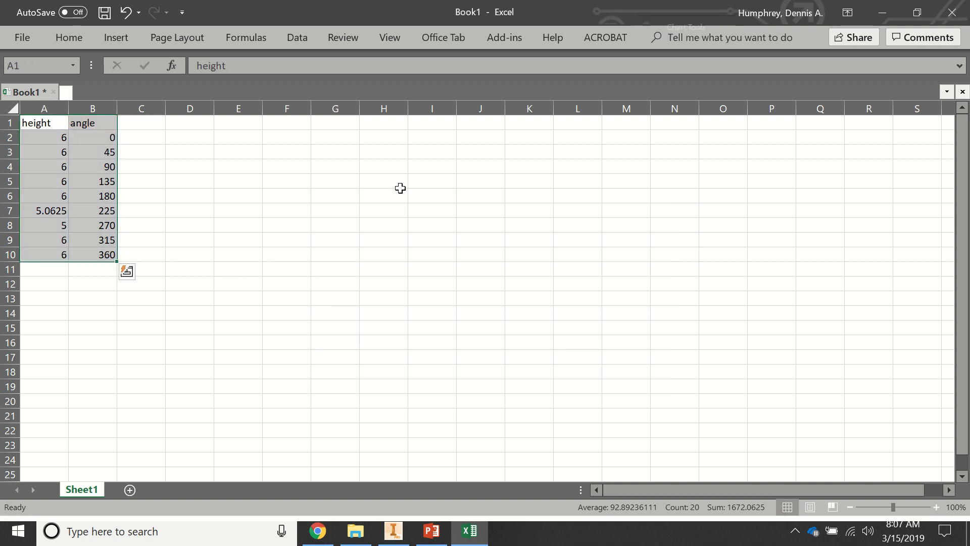
left_click(48, 123)
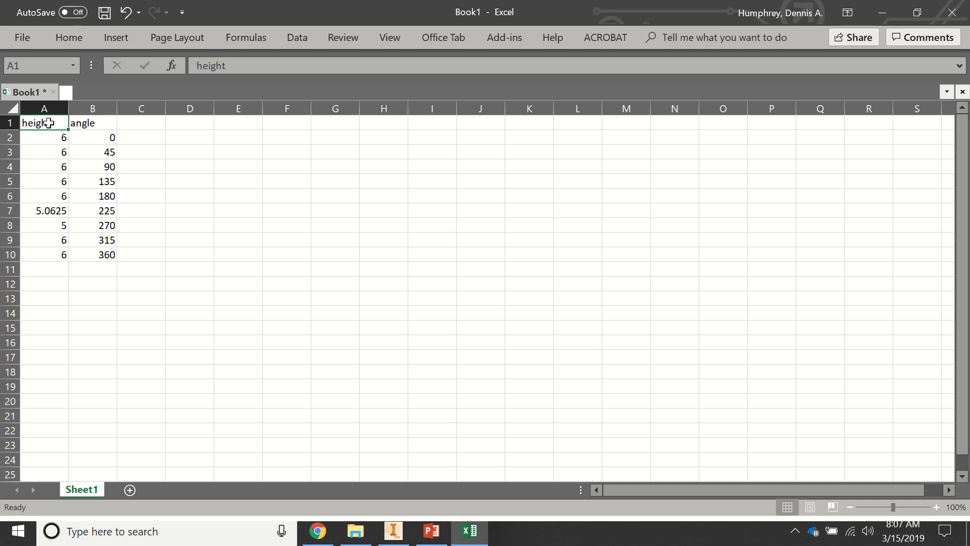
left_click_drag(49, 123, 47, 255)
right_click(46, 240)
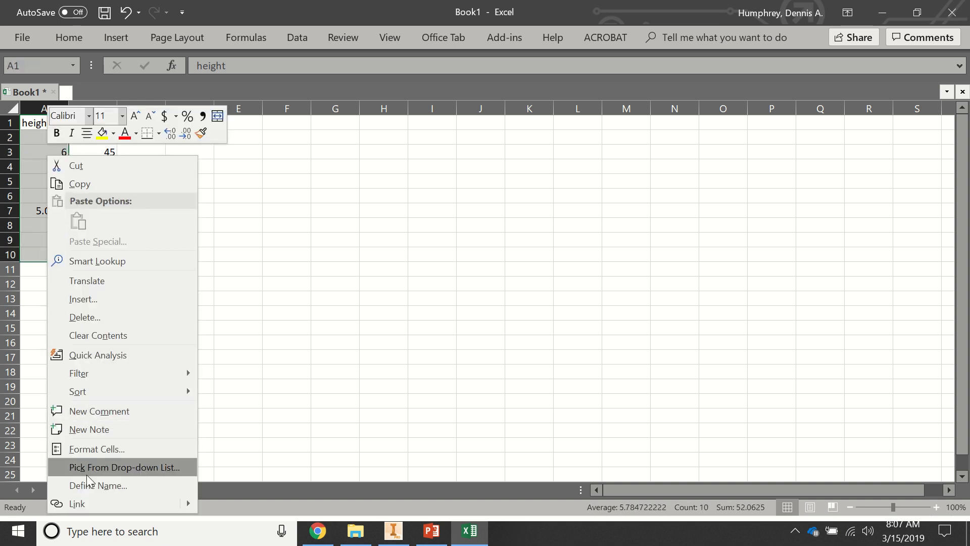
key("Escape")
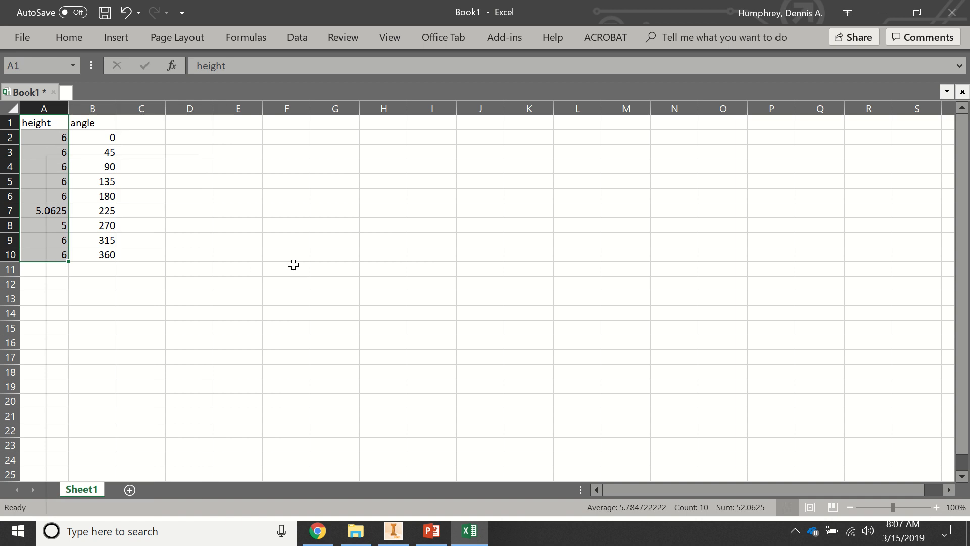
Move the height data from A1:A10 to column C, starting at C1, so it follows the angle column
left_click(42, 123)
left_click_drag(42, 124, 49, 253)
left_click(68, 40)
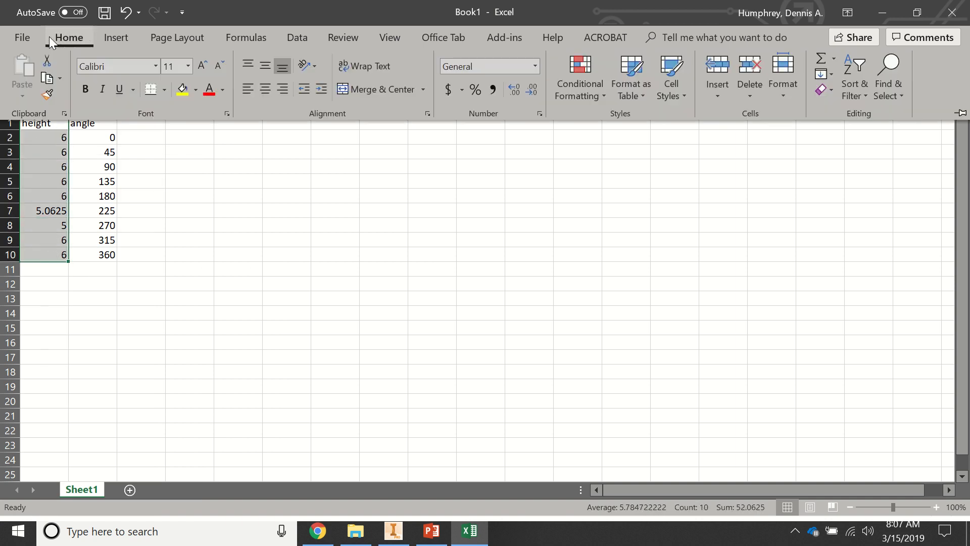
left_click(46, 61)
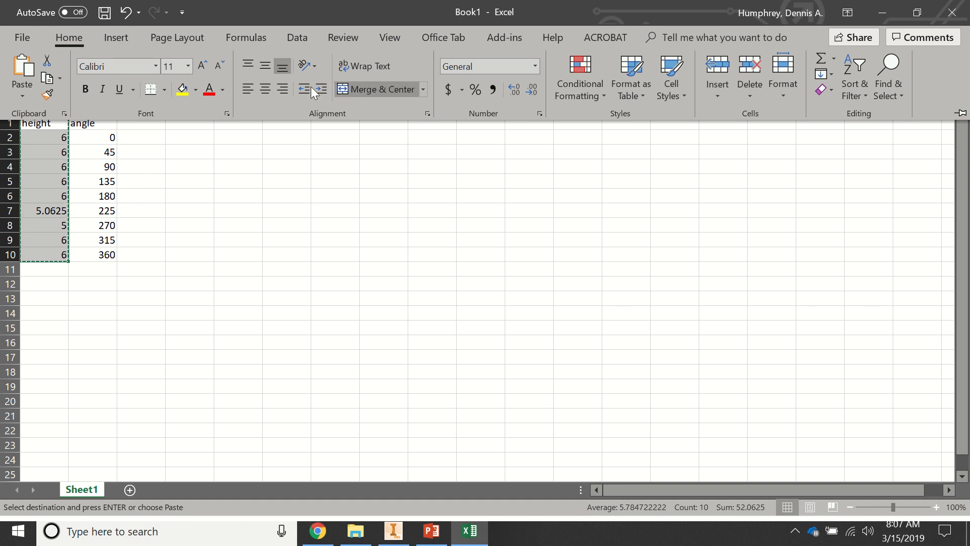
left_click(124, 124)
left_click(124, 125)
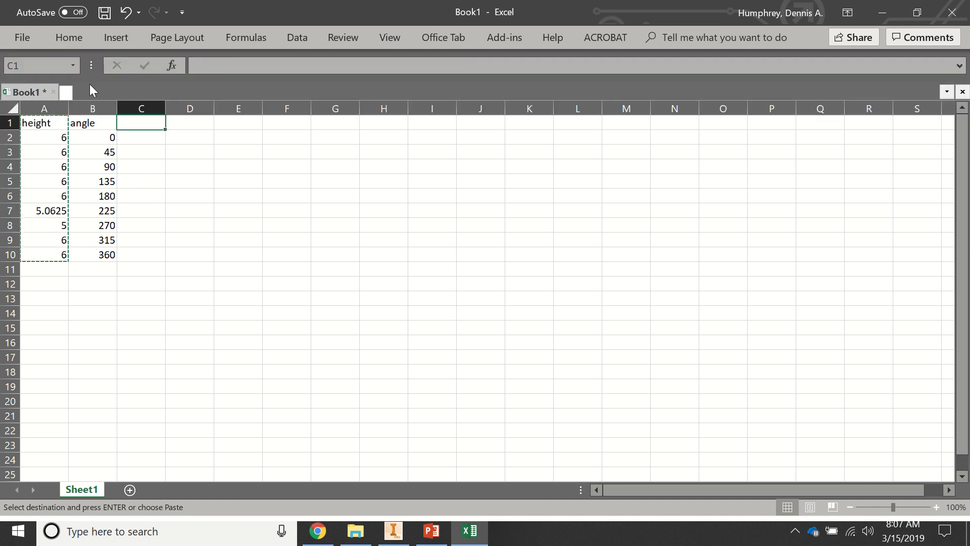
right_click(136, 123)
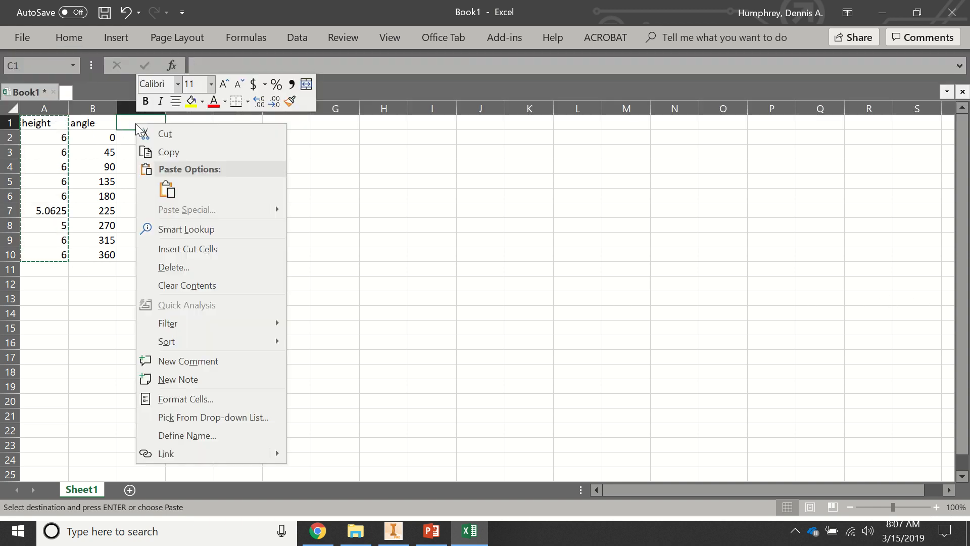
left_click(165, 188)
left_click(190, 196)
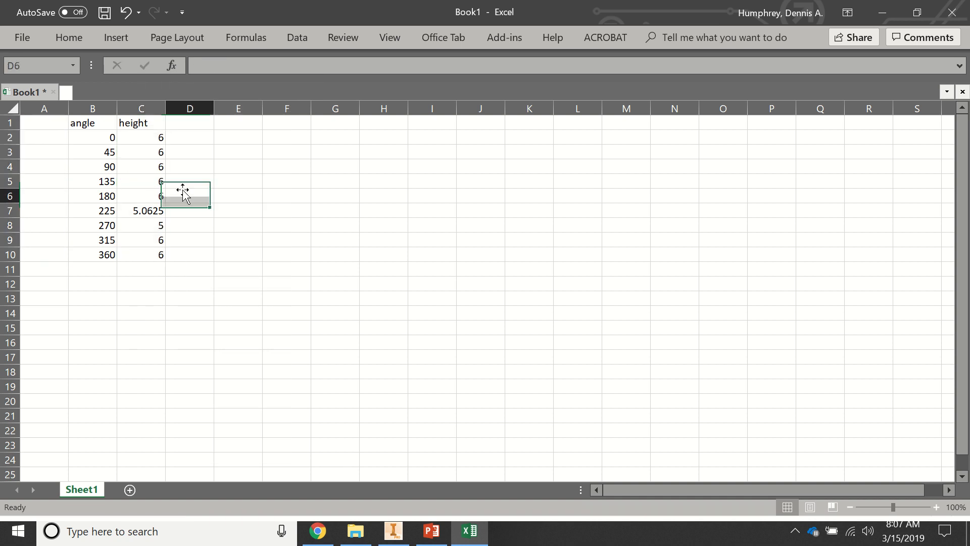
Insert a scatter chart with straight lines and markers from the angle and height data in B1:C10
left_click_drag(78, 123, 150, 258)
left_click(81, 38)
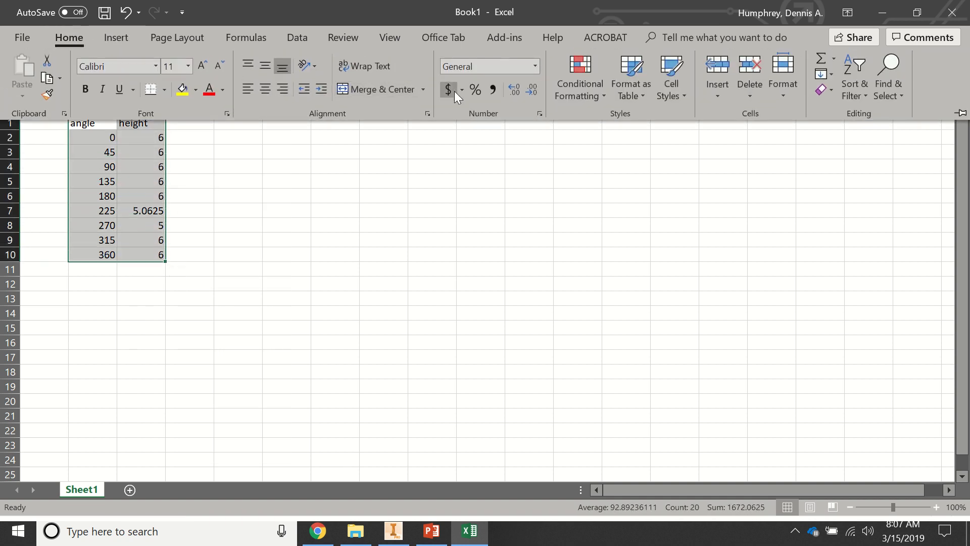
left_click(111, 38)
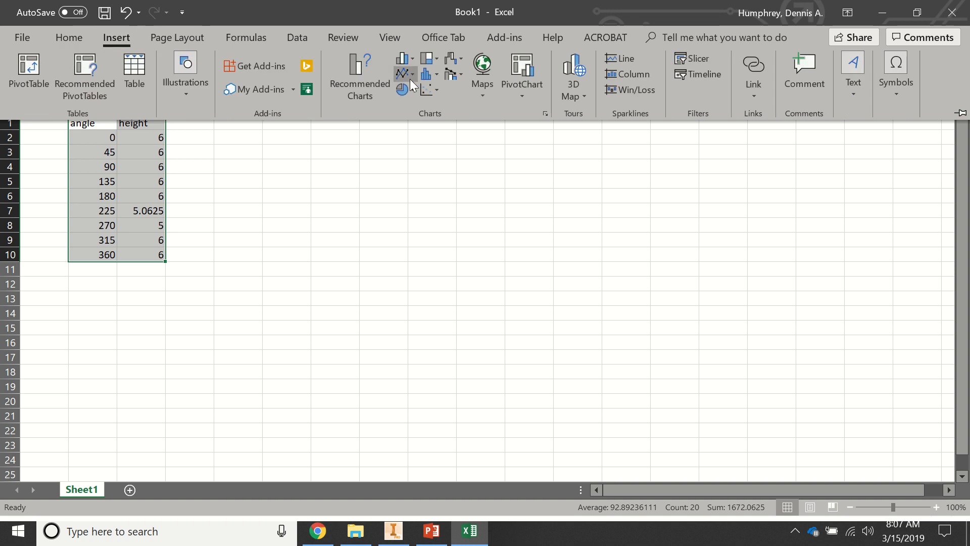
left_click(428, 90)
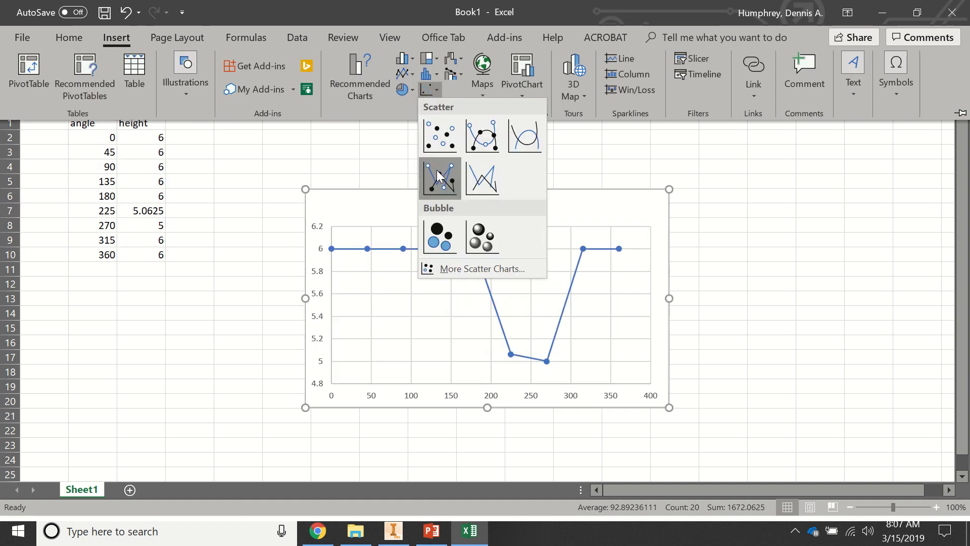
left_click(438, 176)
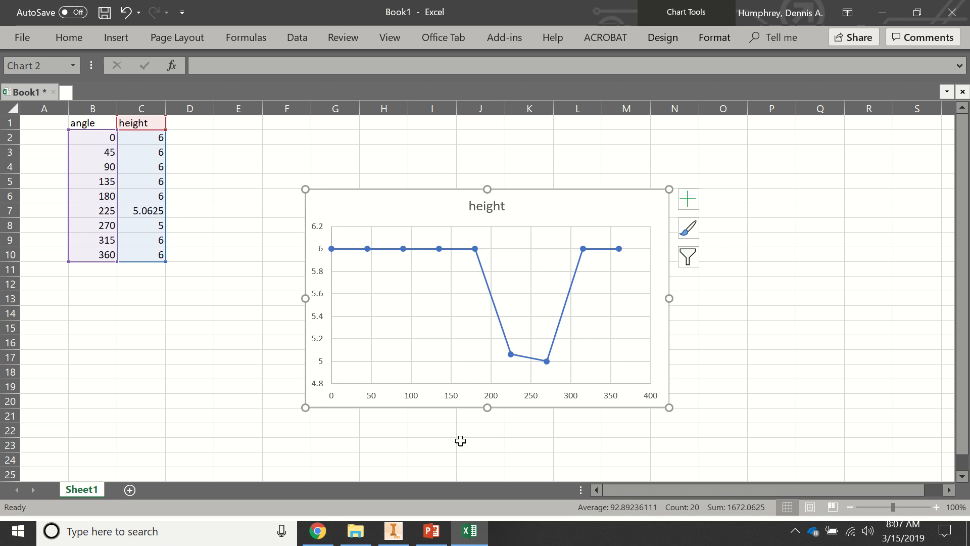
Switch to Inventor and try to measure the distance from the follower's top edge to the top of the guide
left_click(401, 539)
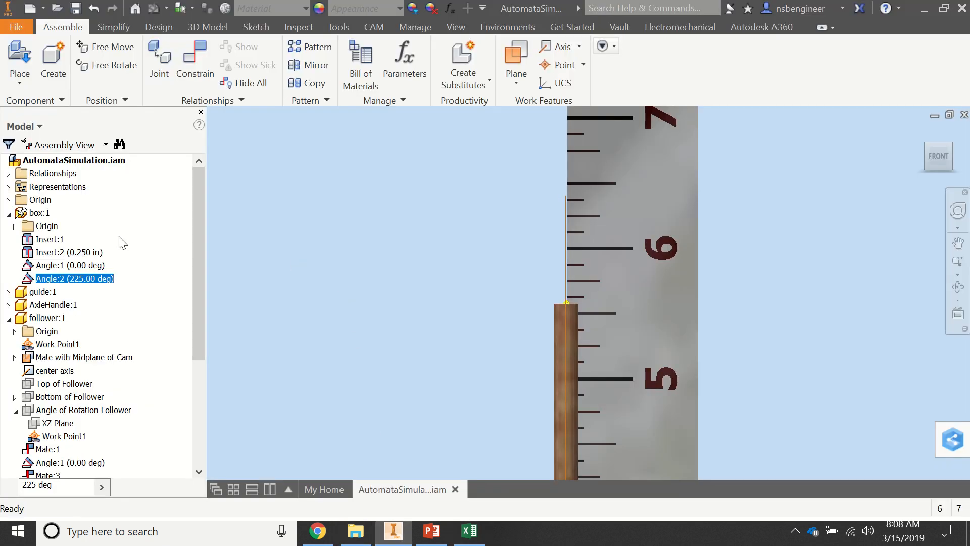
scroll(390, 299, "down", 2)
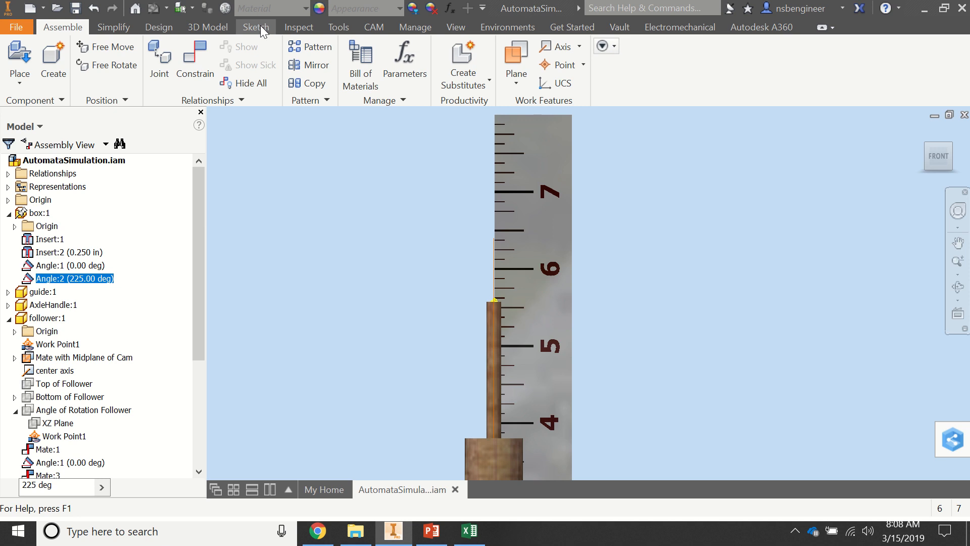
left_click(331, 29)
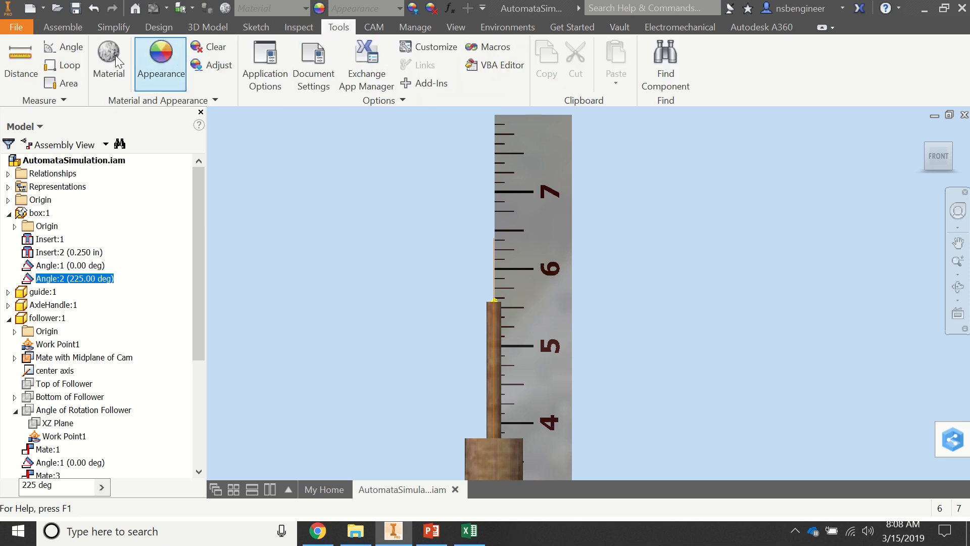
left_click(15, 60)
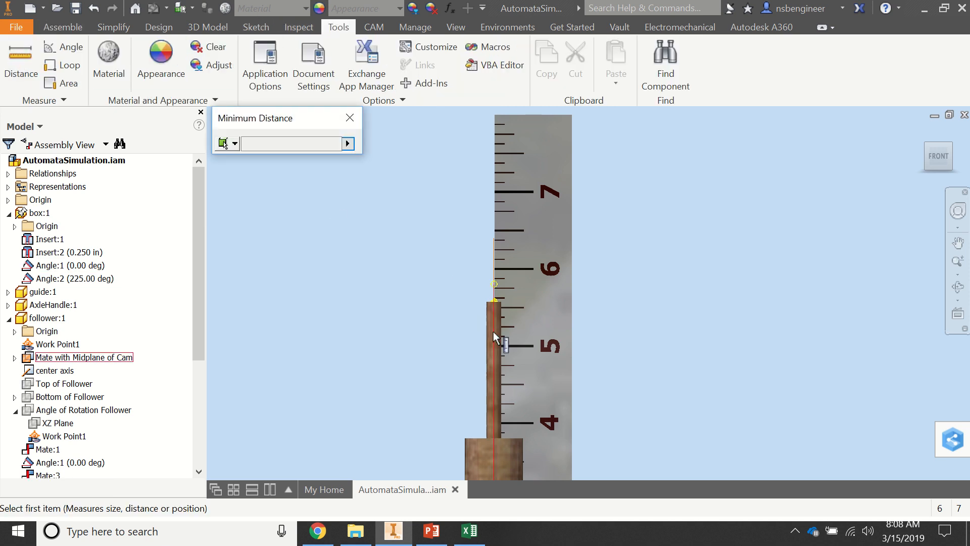
scroll(494, 318, "up", 2)
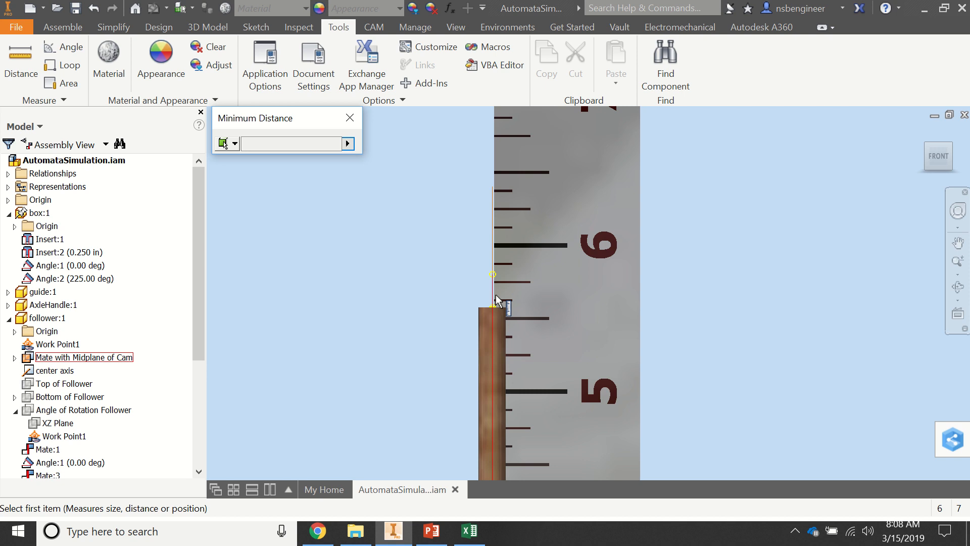
scroll(494, 309, "up", 2)
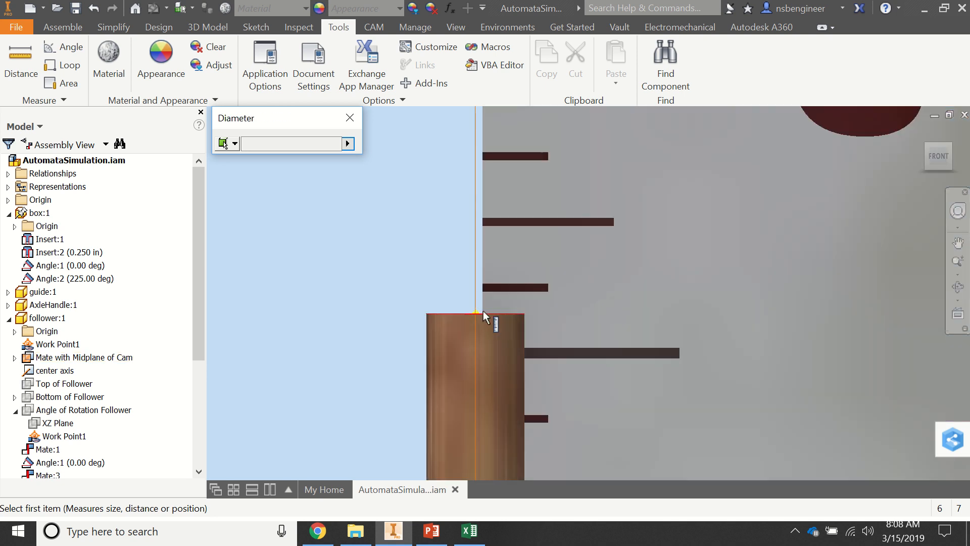
left_click(450, 314)
scroll(448, 319, "down", 5)
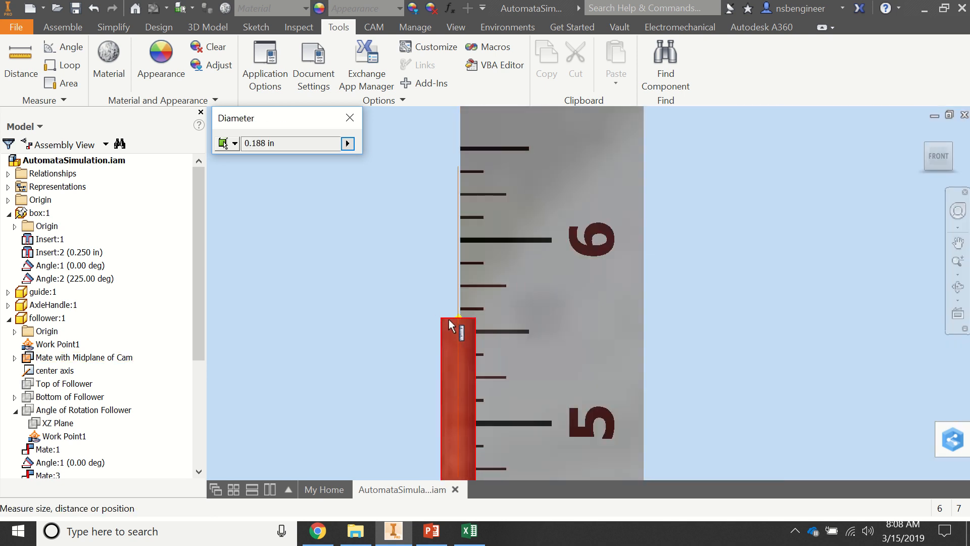
scroll(428, 411, "down", 5)
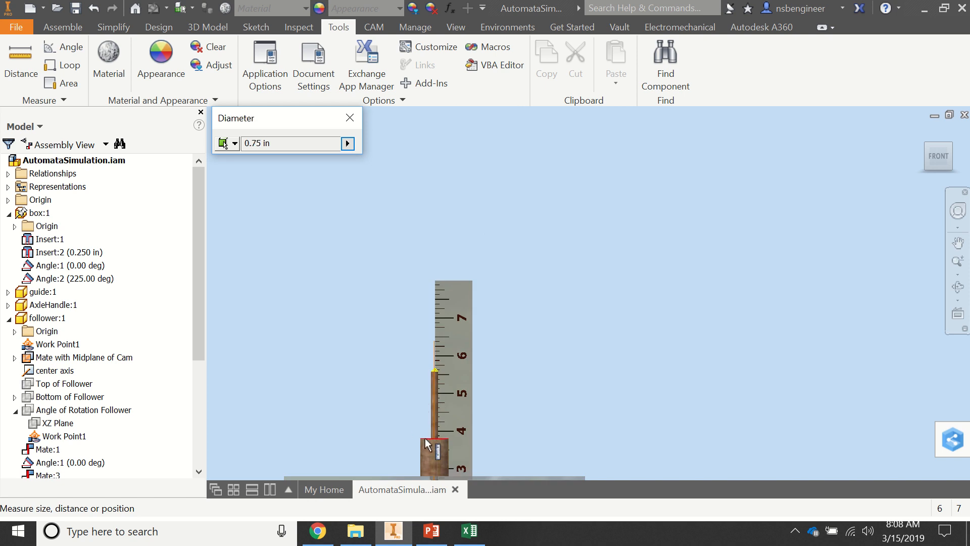
mouse_move(451, 469)
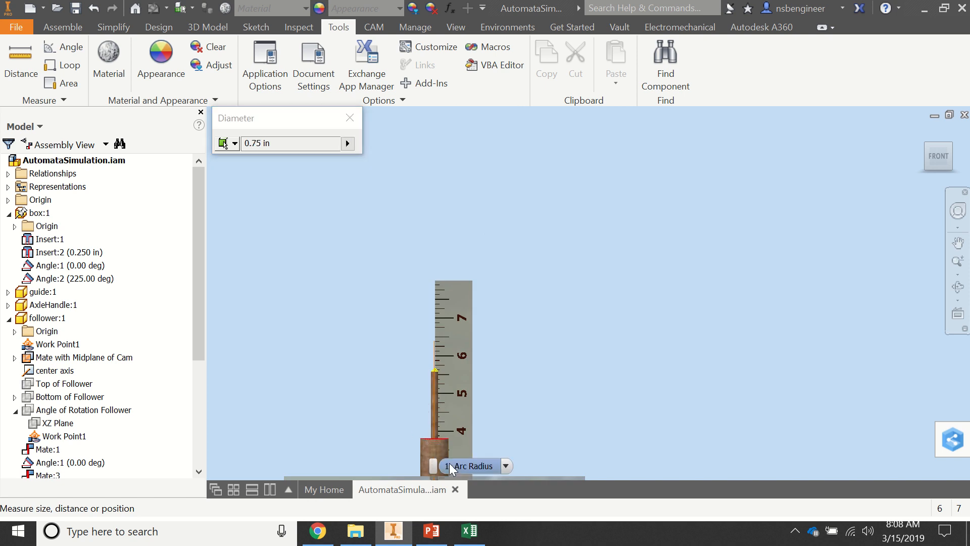
scroll(442, 417, "up", 3)
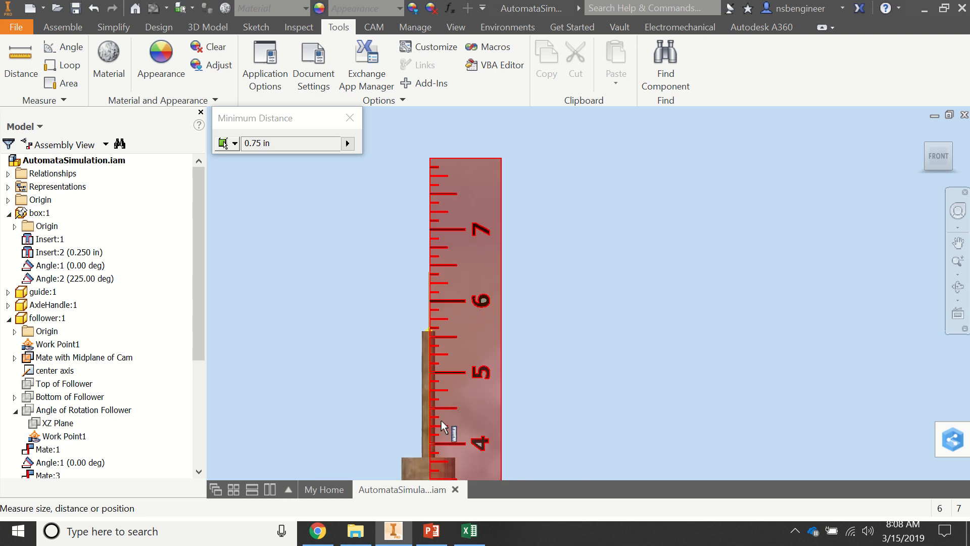
Measure the distance from the follower's top face to the top of the guide with the handle at 225 degrees
left_click(936, 158)
left_click_drag(938, 156, 931, 171)
scroll(575, 180, "up", 5)
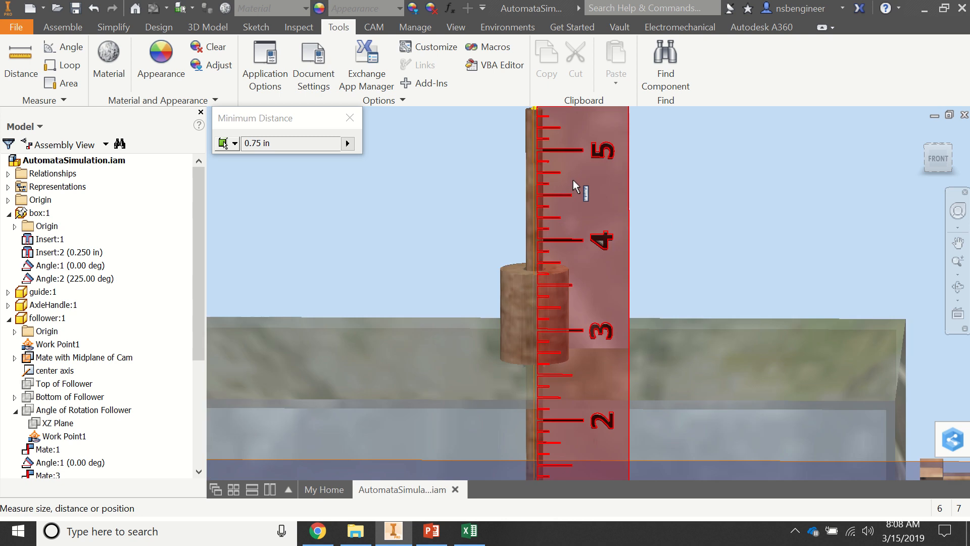
middle_click_drag(551, 258, 550, 260)
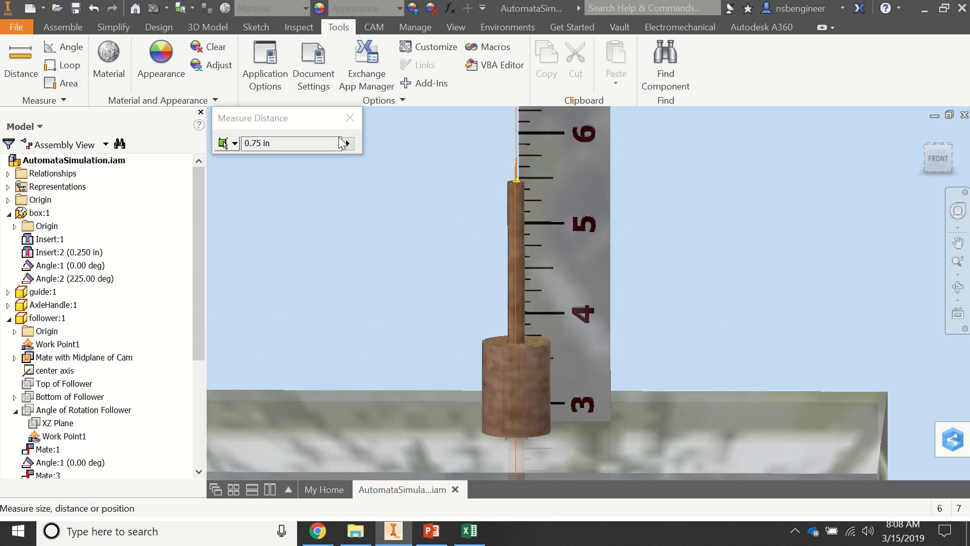
left_click(350, 117)
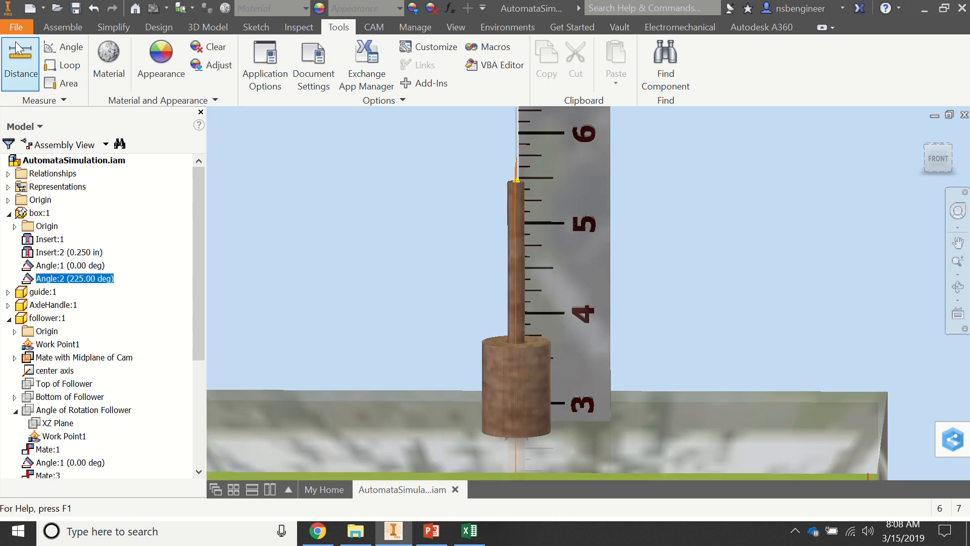
left_click(11, 56)
scroll(526, 178, "up", 3)
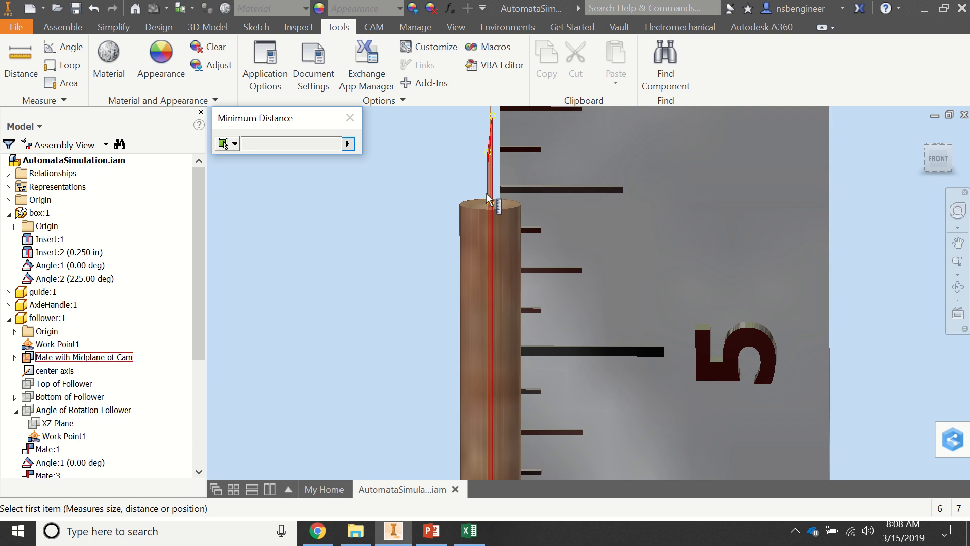
left_click(497, 209)
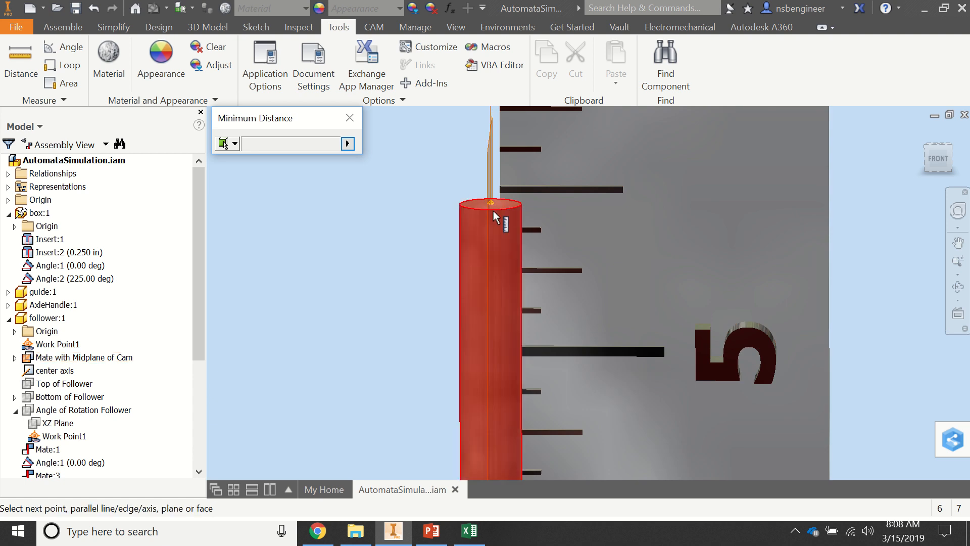
scroll(388, 410, "down", 5)
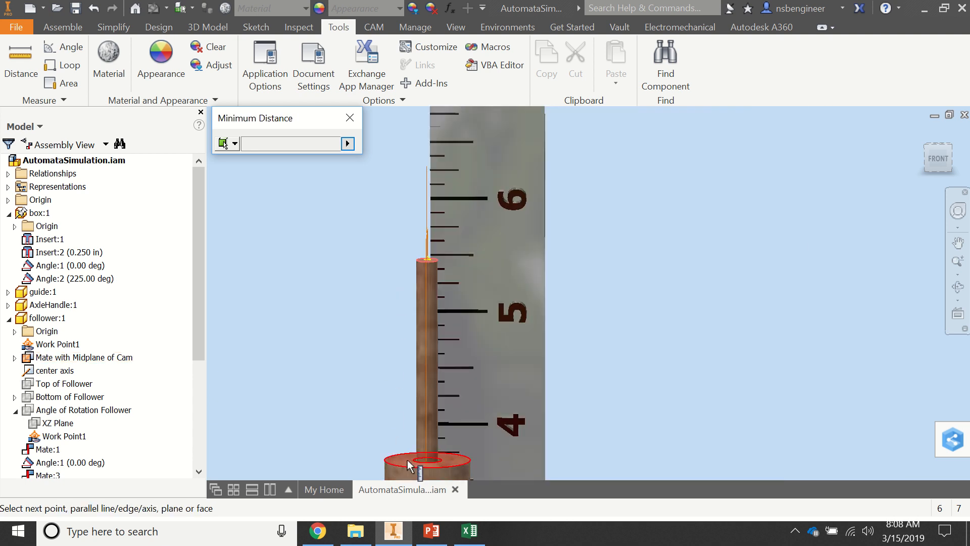
left_click(427, 461)
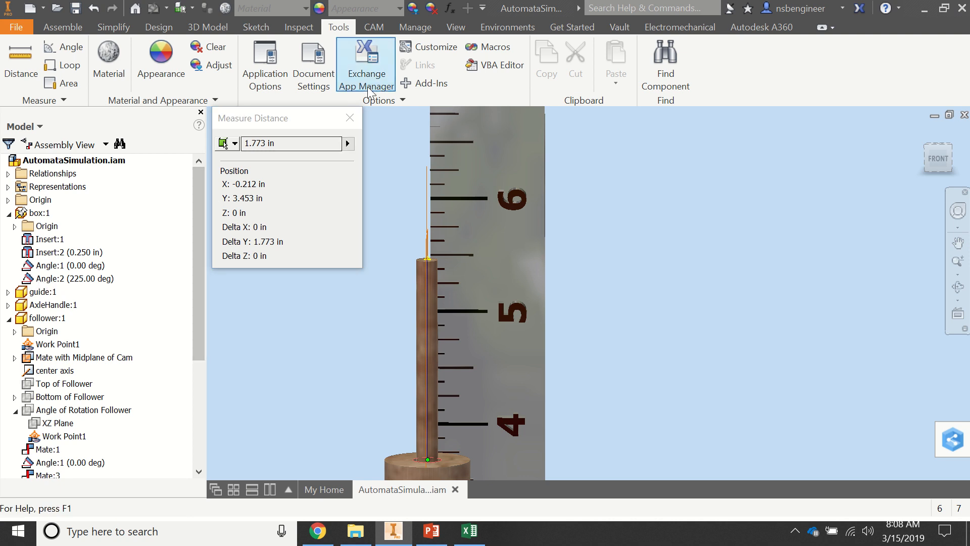
left_click(350, 119)
Set the Angle:2 constraint under box:1 to 0 degrees
left_click(49, 278)
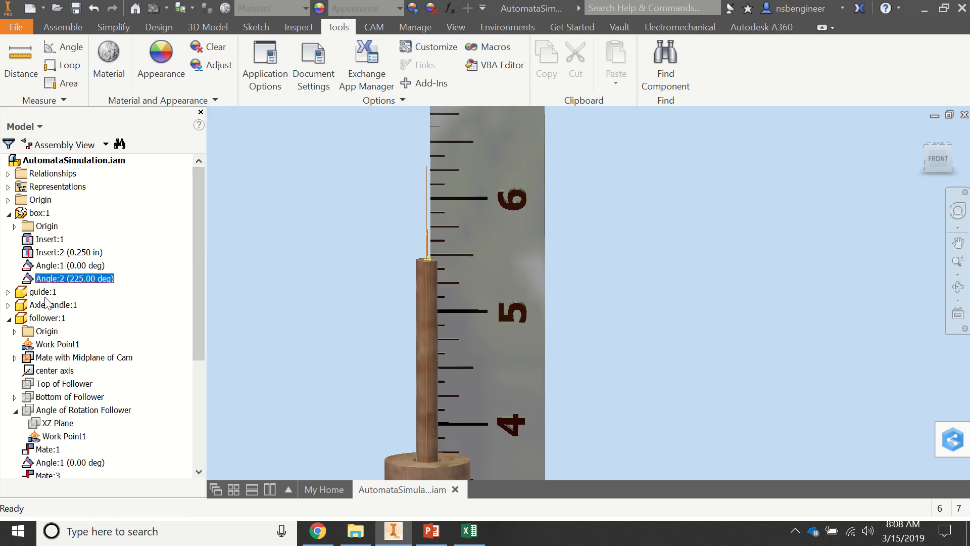
left_click(51, 278)
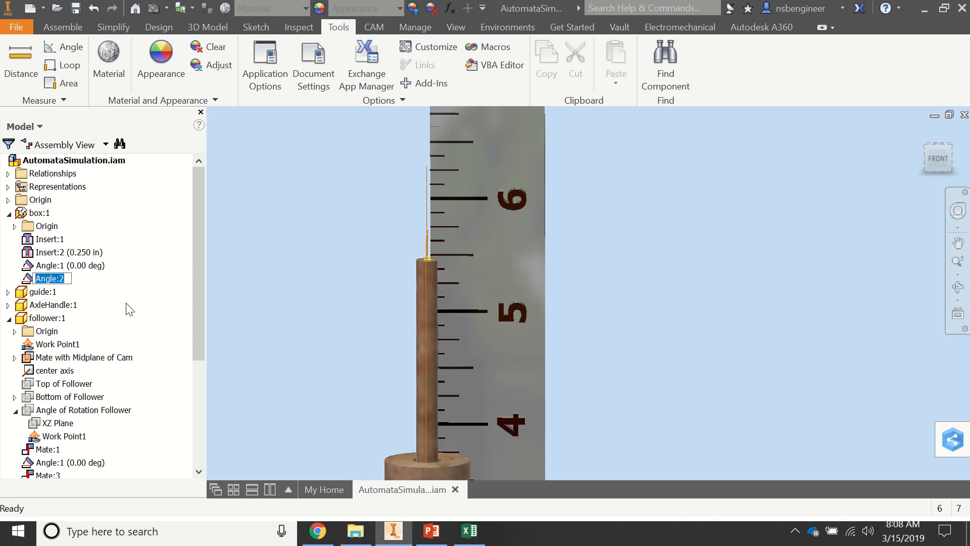
key("Return")
type("0")
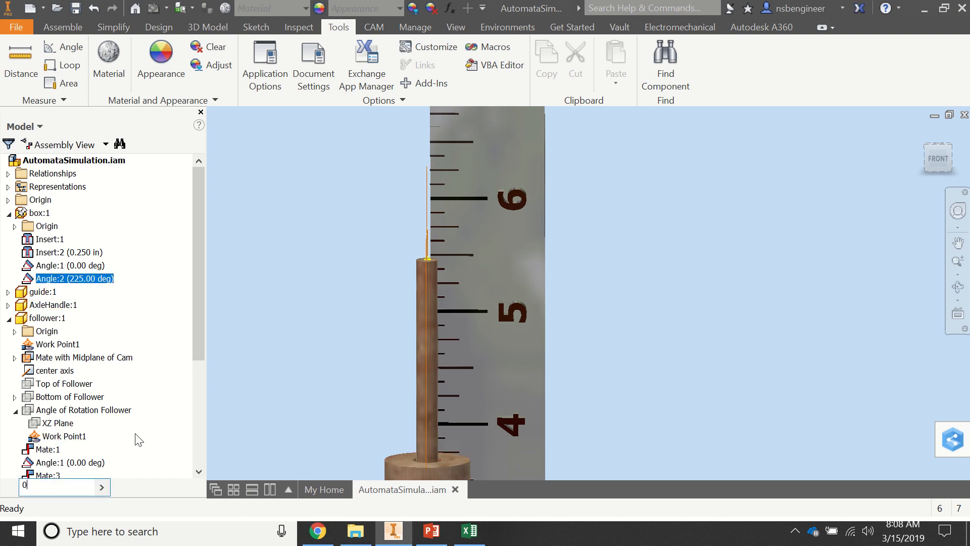
key("Return")
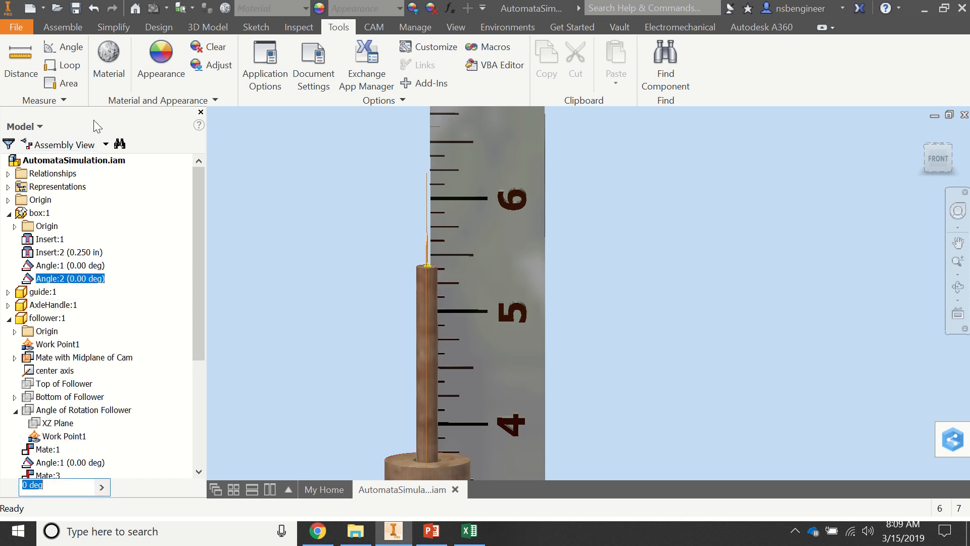
Measure the distance from the follower's top face to the top of the guide with the handle at 0 degrees
left_click(20, 63)
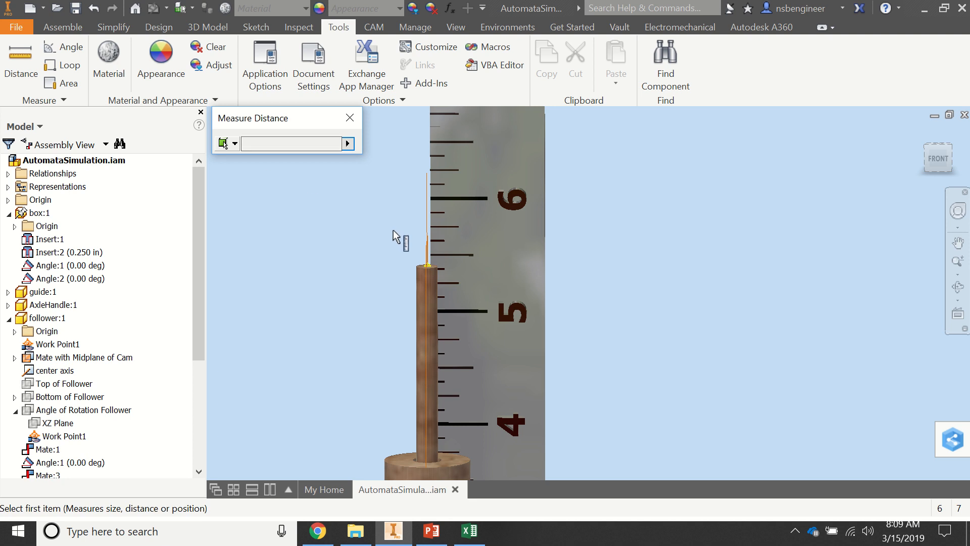
scroll(415, 263, "down", 3)
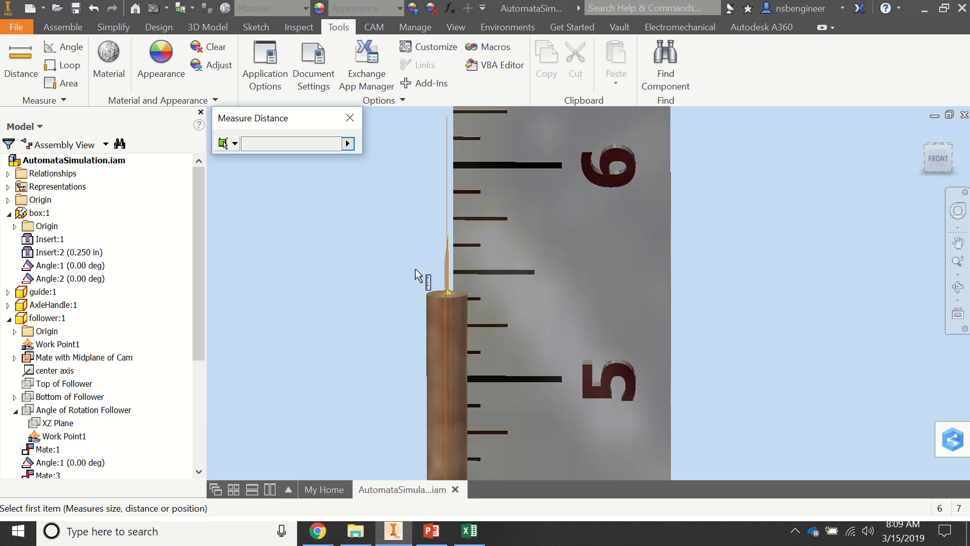
left_click(441, 294)
scroll(367, 328, "up", 4)
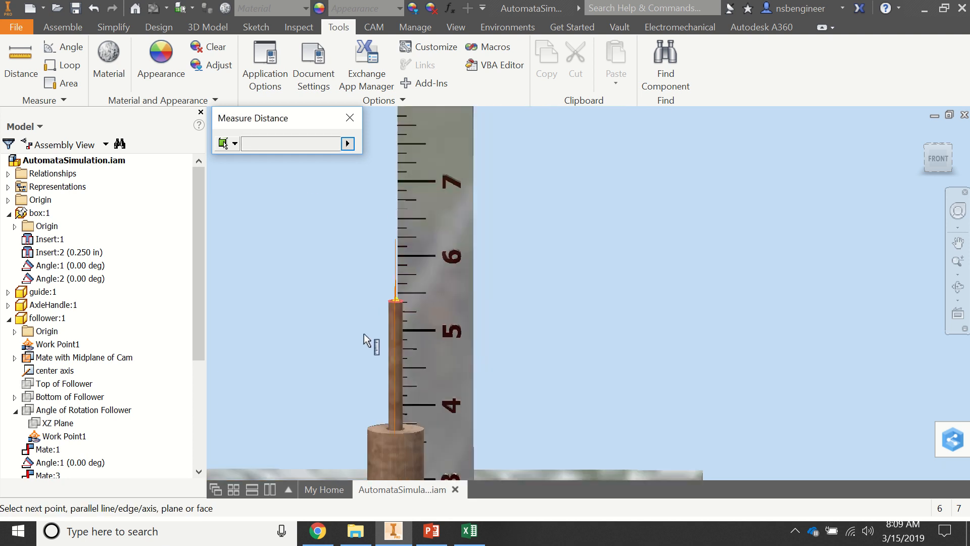
left_click(396, 429)
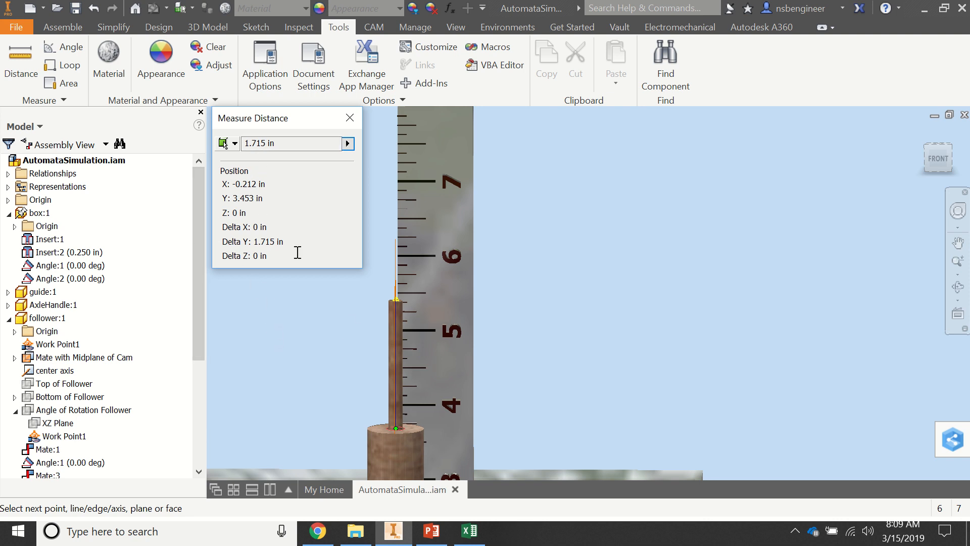
left_click(351, 117)
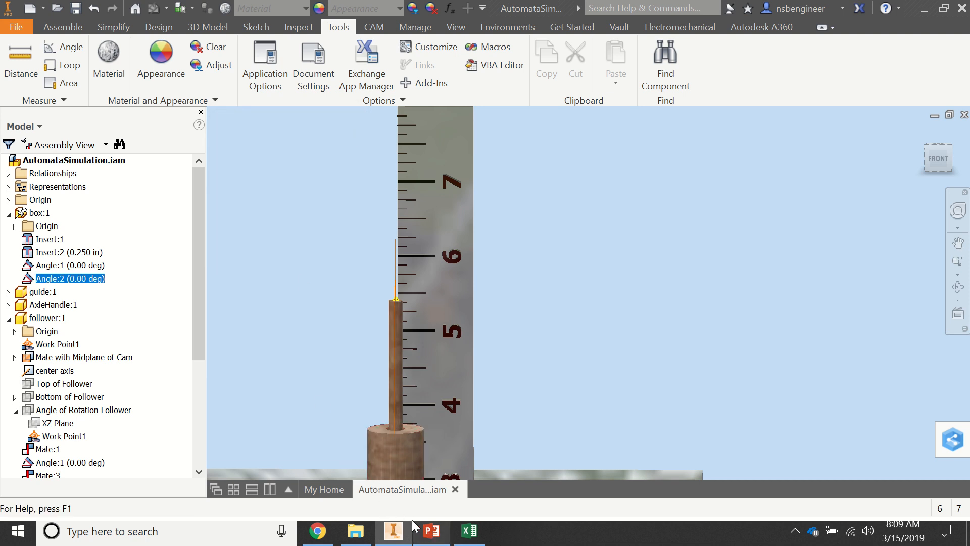
Review the height-against-angle chart in Excel, and return to Inventor to show the whole AutomataSimulation assembly in its home view
mouse_move(428, 537)
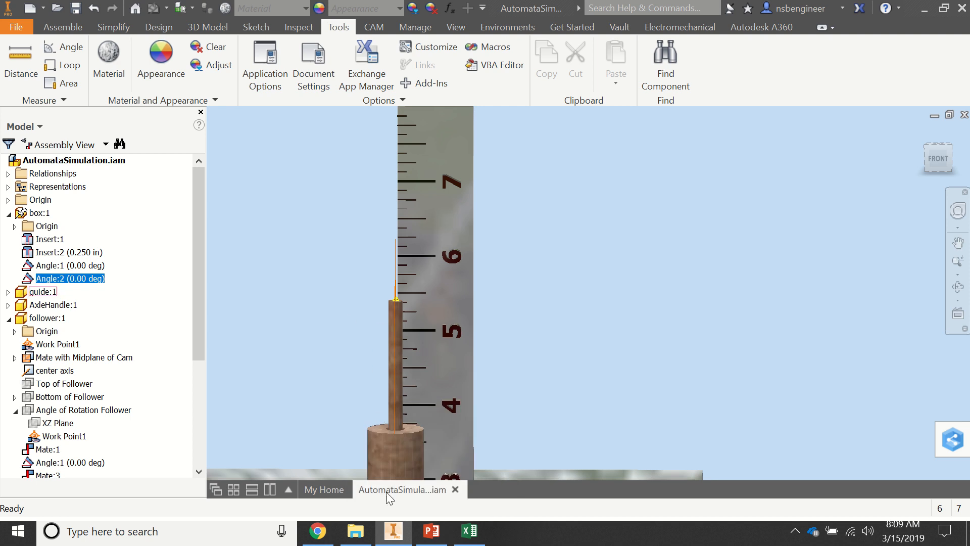
left_click(473, 532)
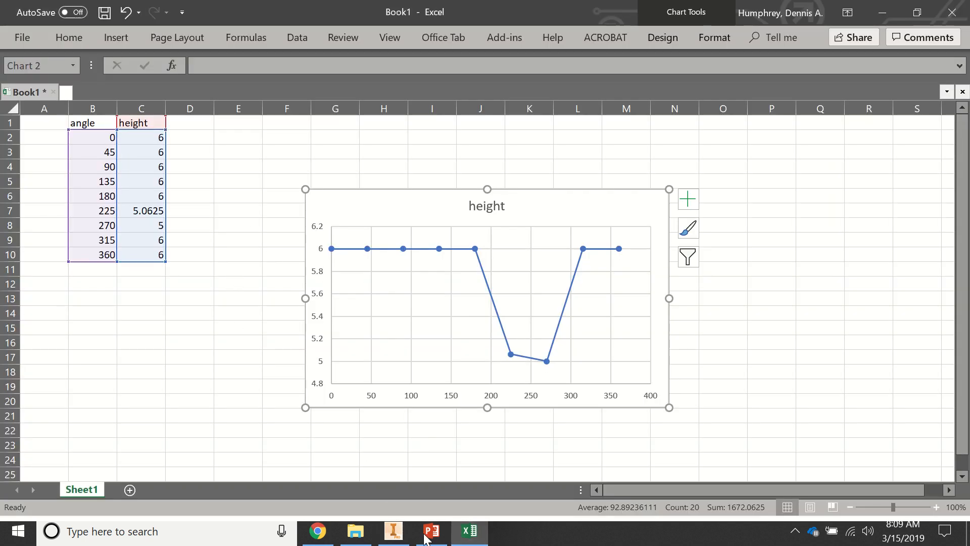
mouse_move(428, 535)
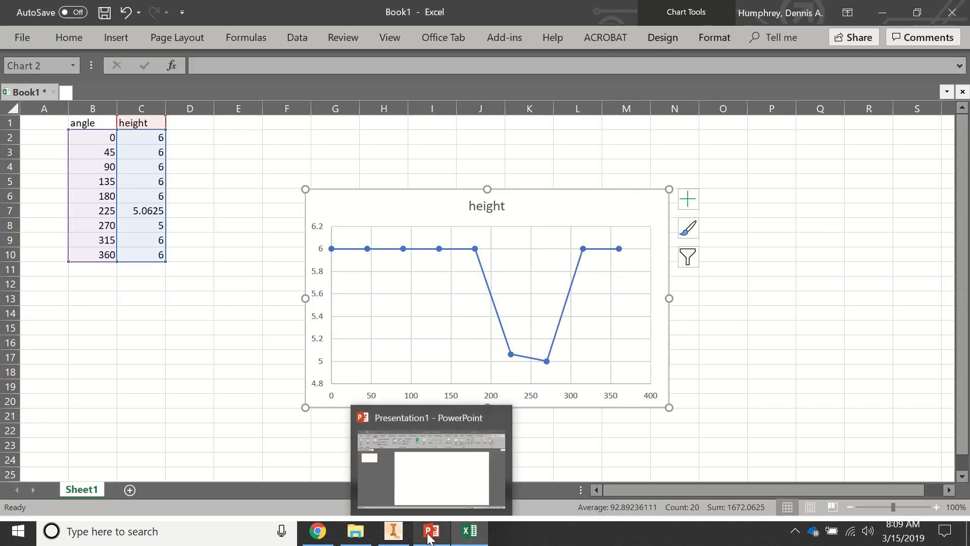
left_click(393, 530)
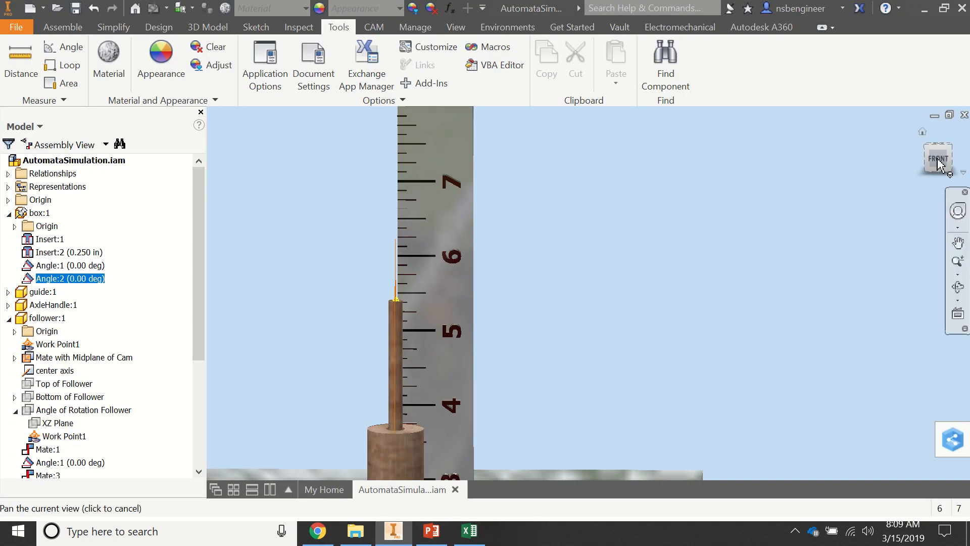
left_click(920, 132)
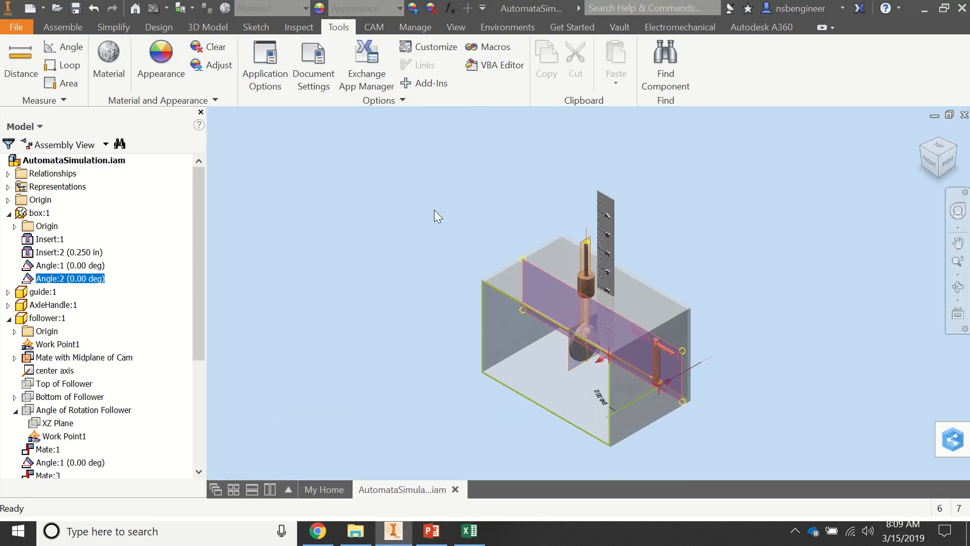